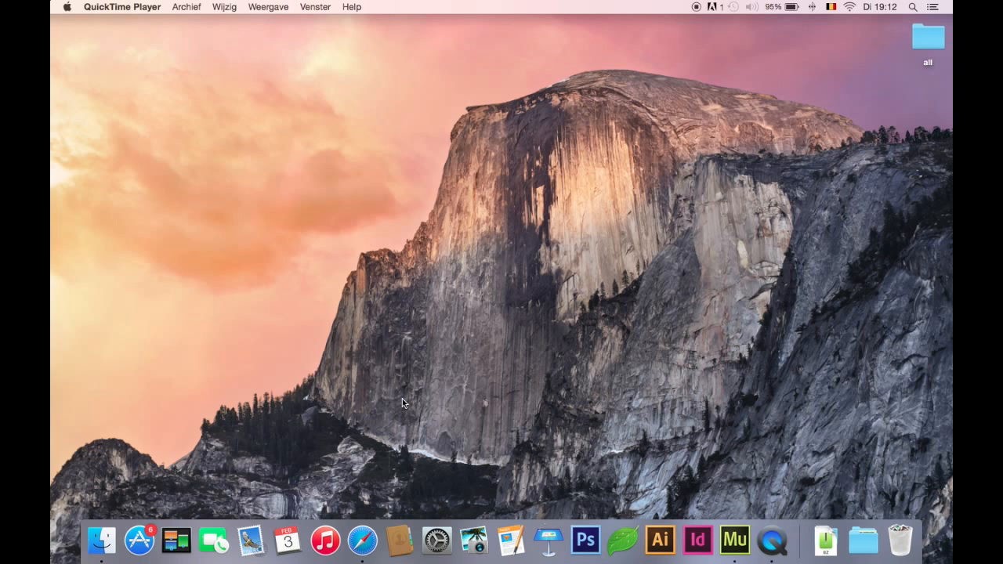
In Safari, examine the header menu and layout of the Contact page on the impressing.be Design team site, and minimise the window
{"action": "left_click", "coordinate": [359, 486]}
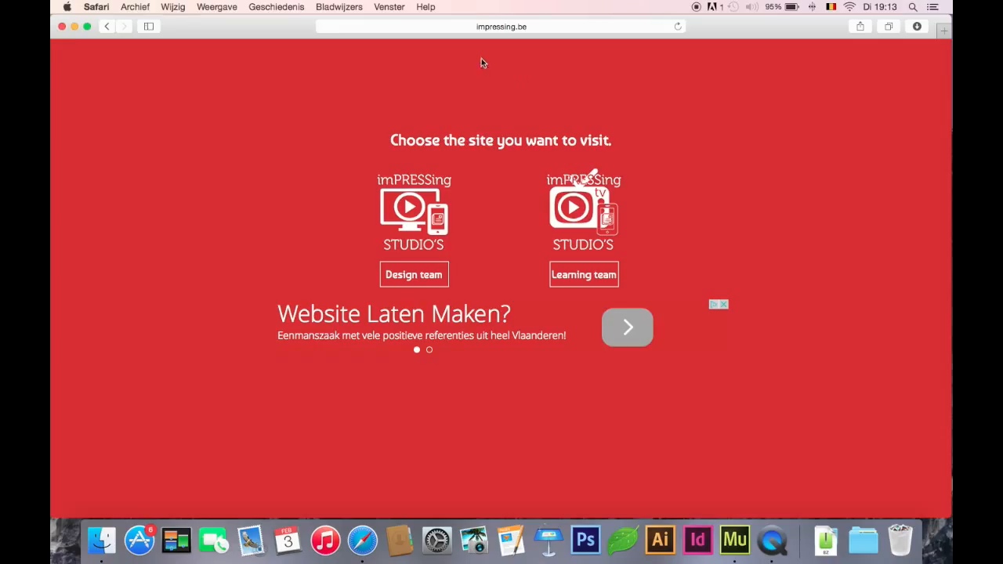
{"action": "left_click", "coordinate": [432, 282]}
{"action": "left_click", "coordinate": [534, 64]}
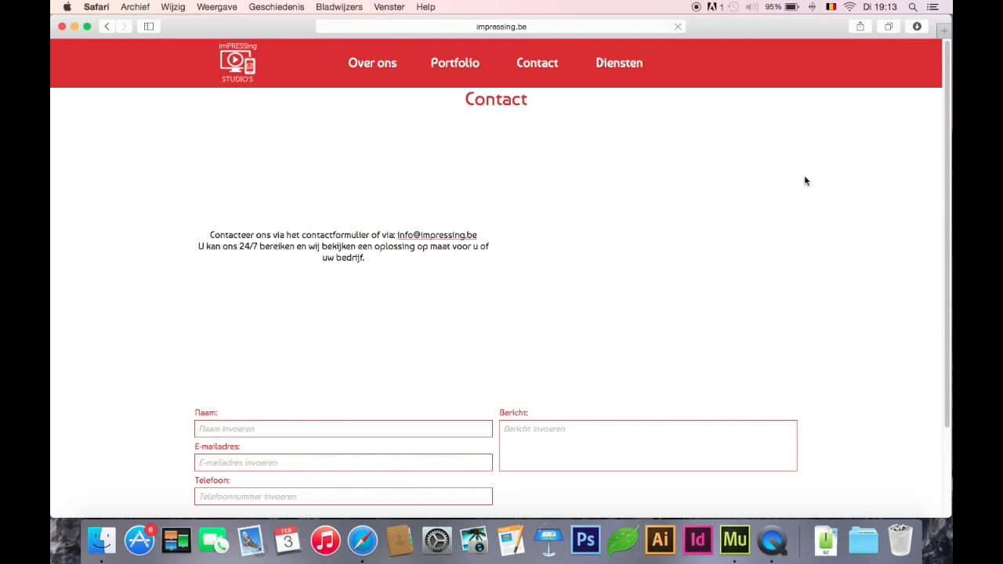
{"action": "left_click_drag", "start_coordinate": [947, 127], "coordinate": [947, 128]}
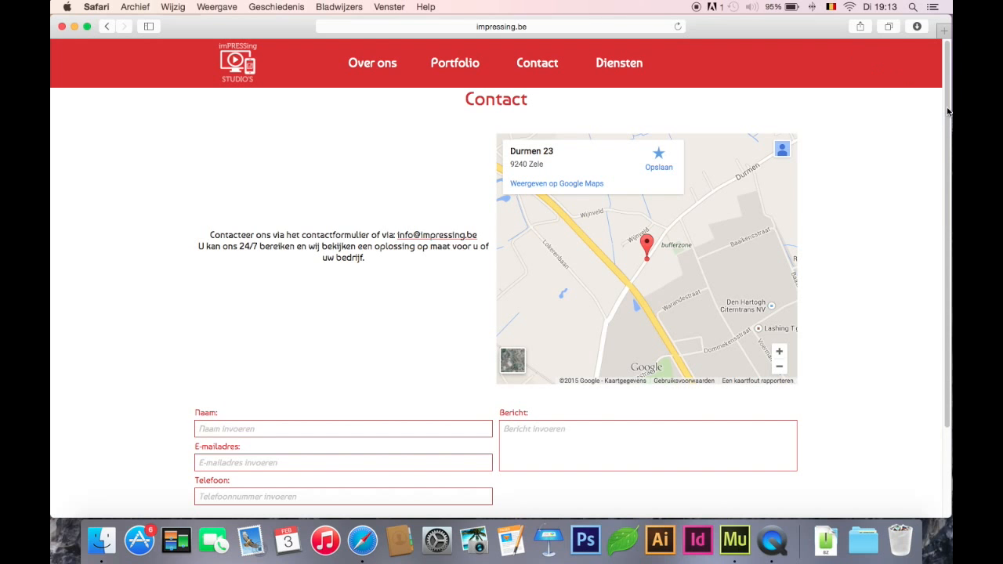
{"action": "left_click_drag", "start_coordinate": [946, 99], "coordinate": [943, 78]}
{"action": "left_click", "coordinate": [74, 26]}
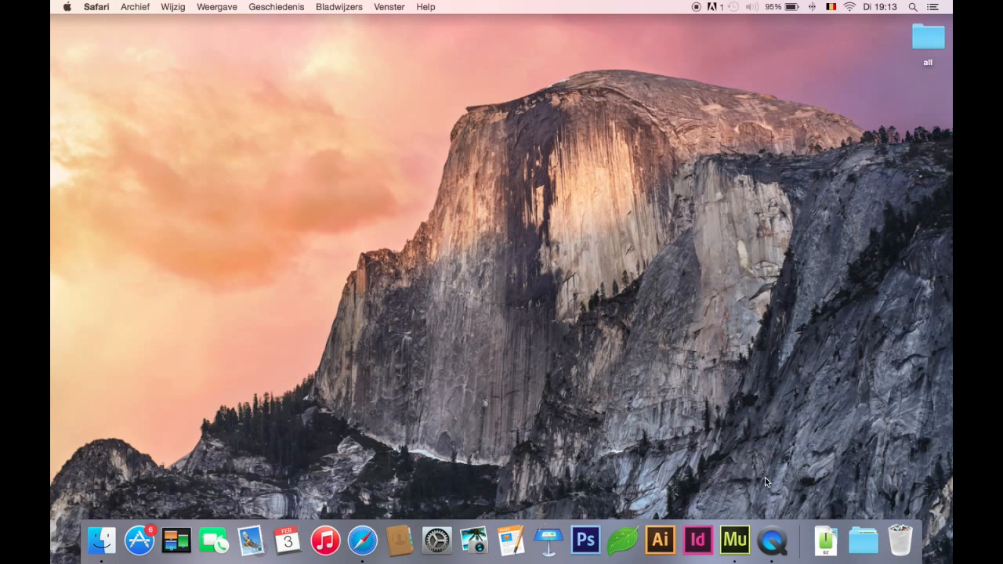
Switch to Adobe Muse and create a new site with the Computer layout and the default page settings
{"action": "left_click", "coordinate": [734, 537]}
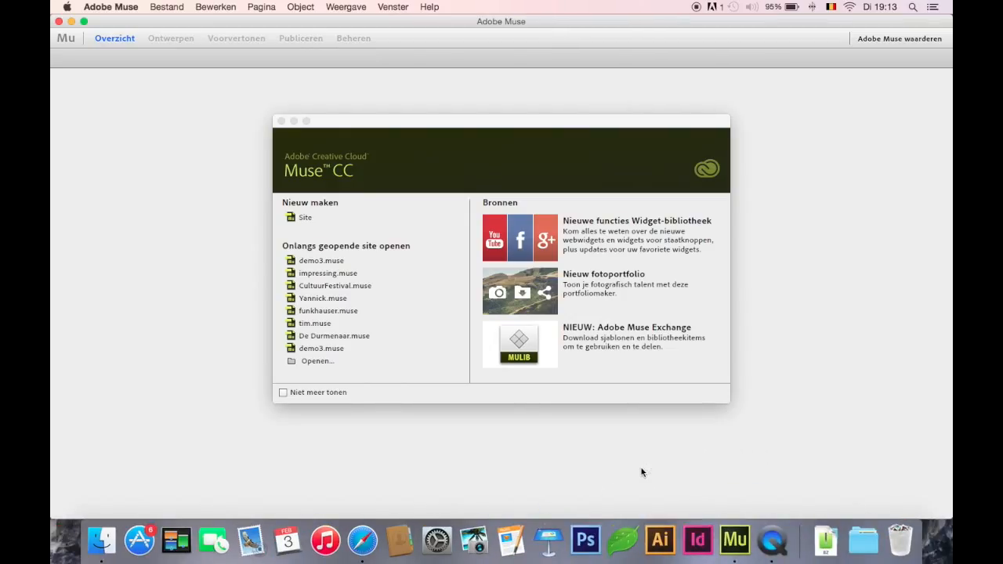
{"action": "left_click", "coordinate": [294, 222]}
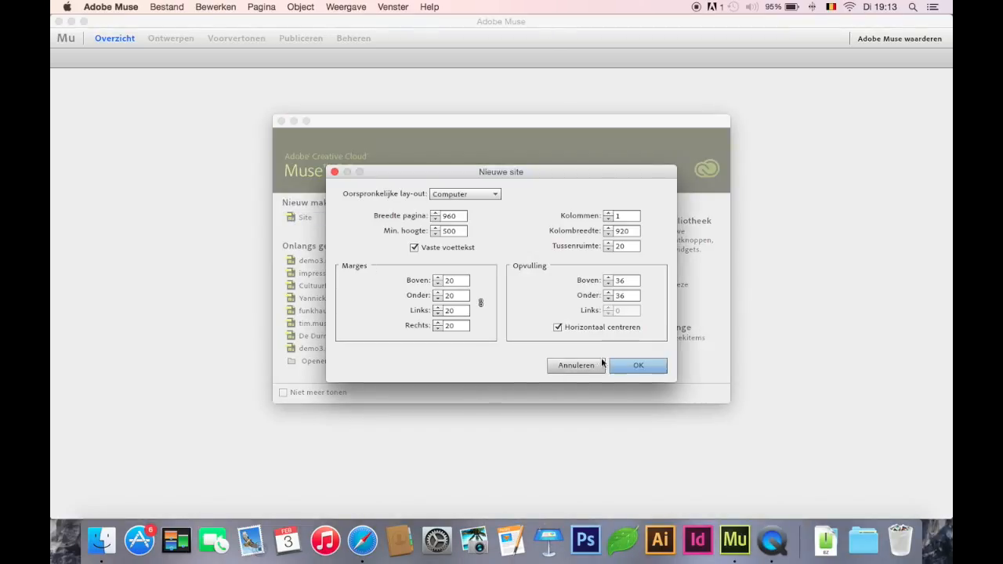
{"action": "left_click", "coordinate": [645, 372]}
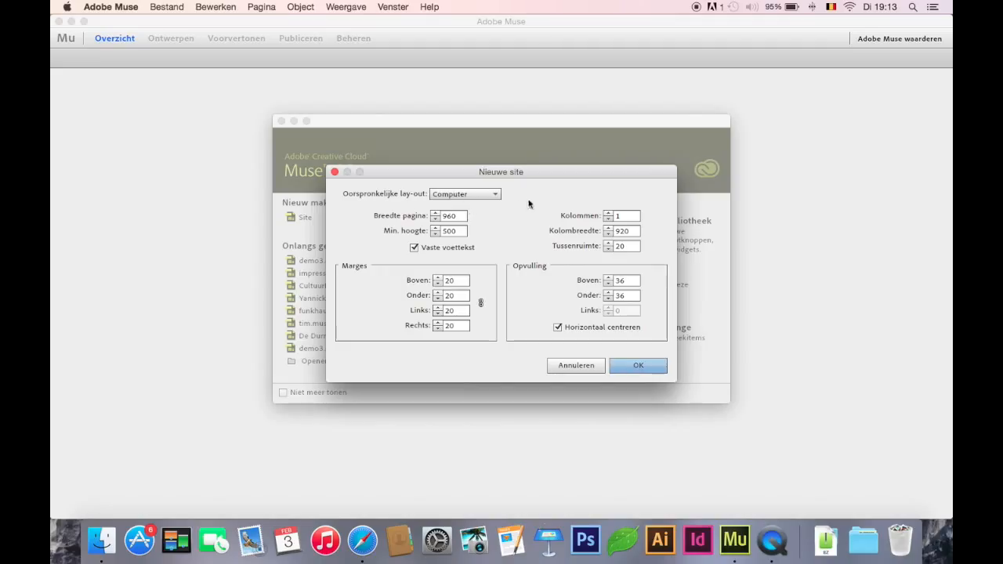
{"action": "left_click", "coordinate": [494, 196]}
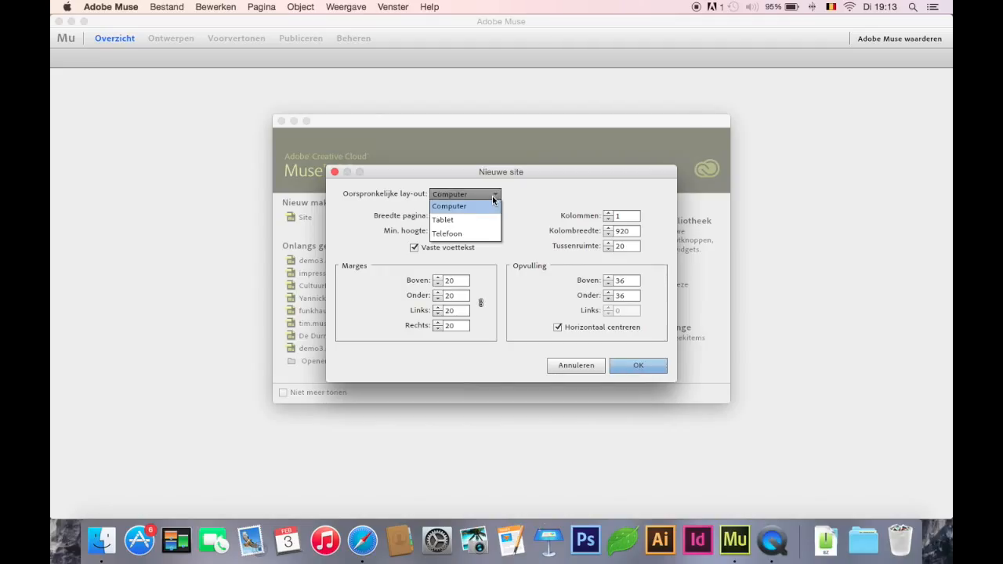
{"action": "left_click", "coordinate": [494, 200]}
{"action": "left_click", "coordinate": [645, 367]}
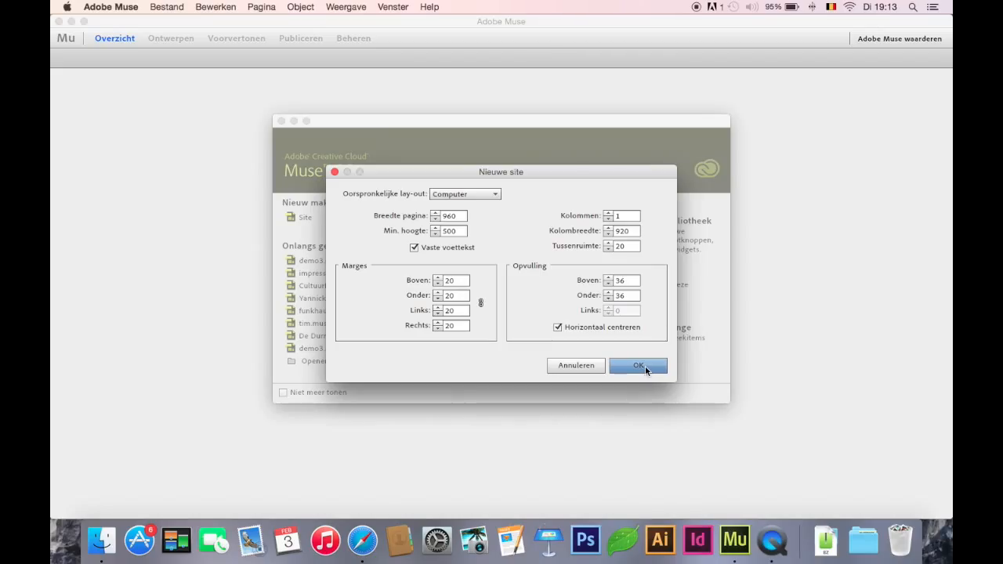
{"action": "left_click", "coordinate": [646, 366]}
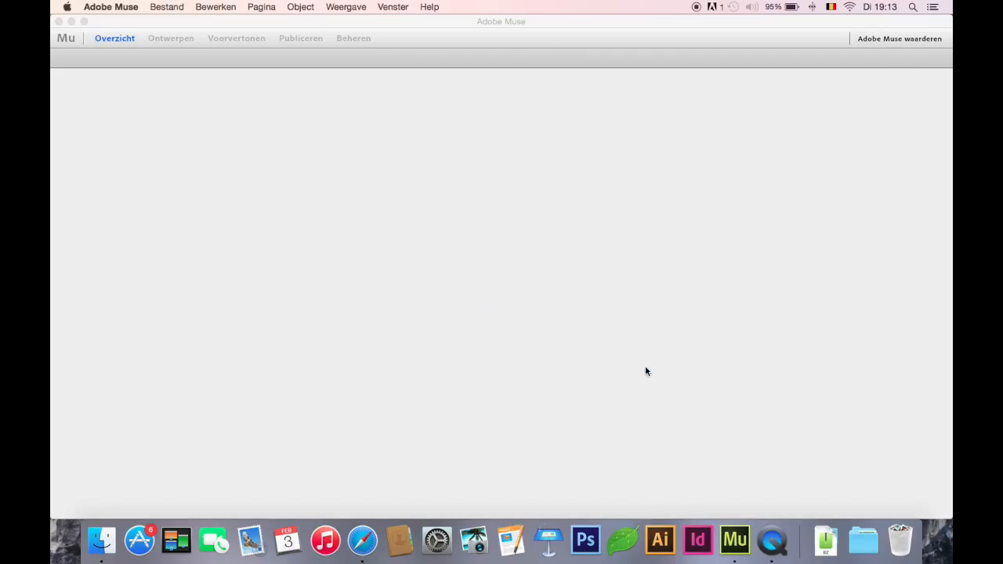
Open the A-stramien master page and set its browser fill to white
{"action": "mouse_move", "coordinate": [261, 366]}
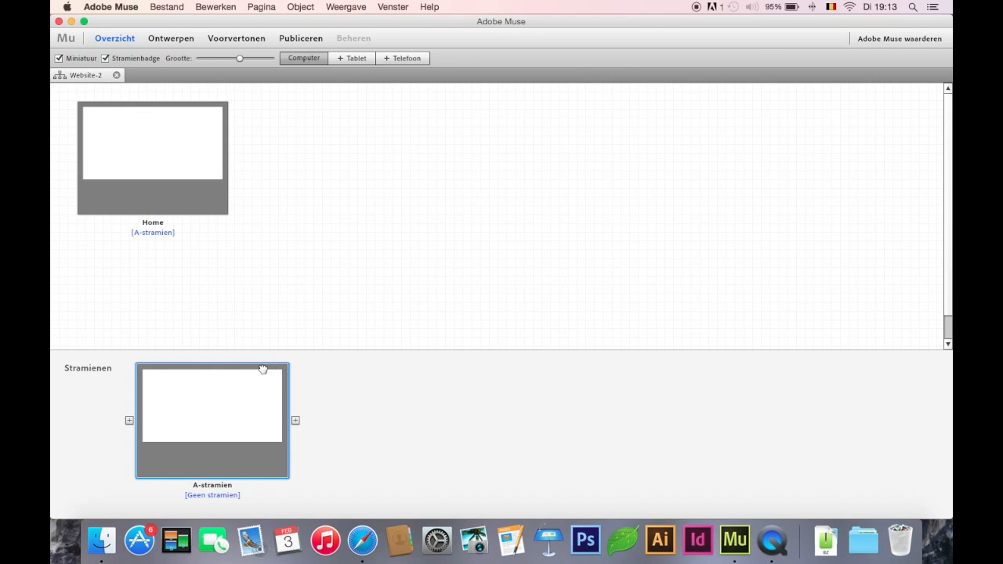
{"action": "double_click", "coordinate": [248, 363]}
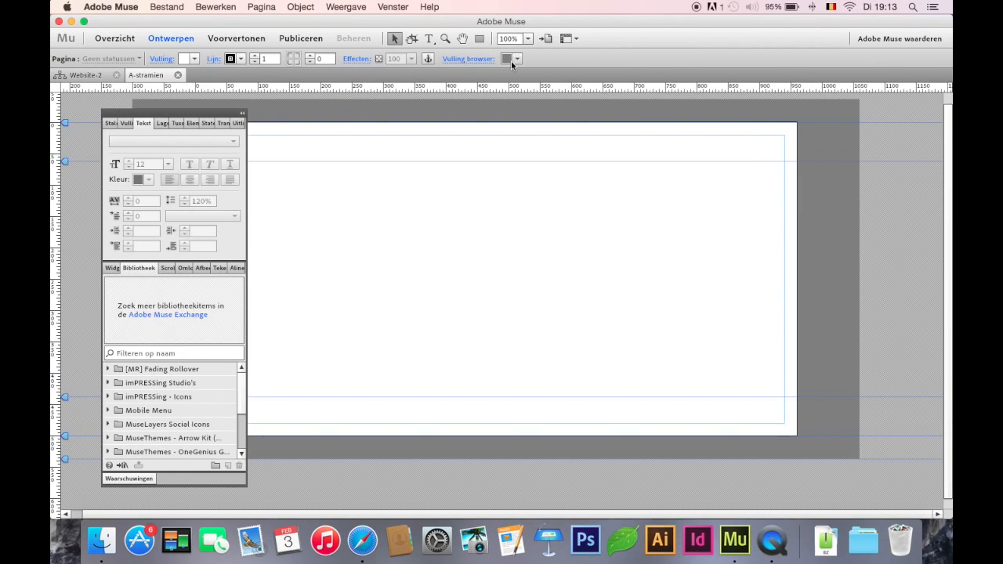
{"action": "left_click", "coordinate": [519, 61]}
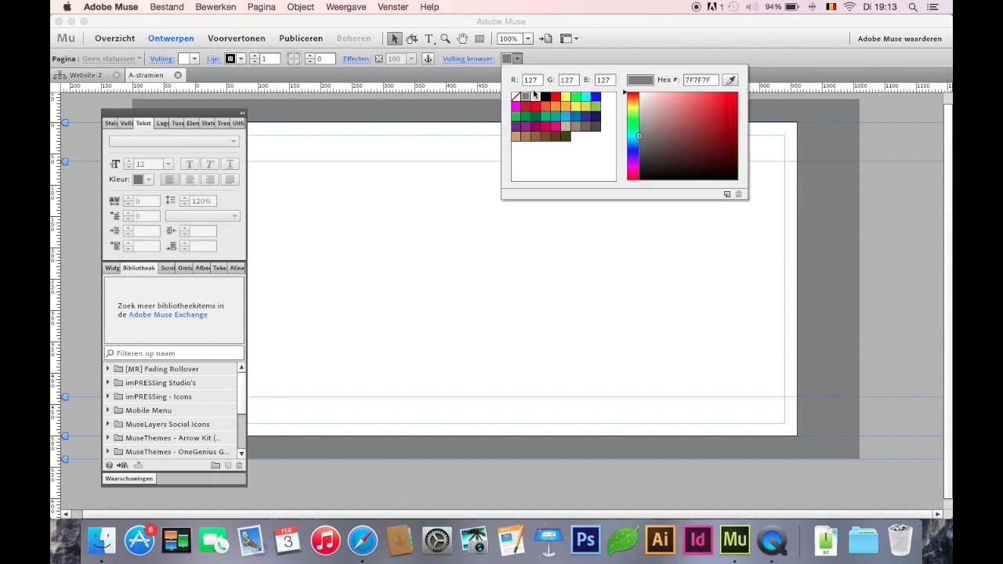
{"action": "left_click", "coordinate": [536, 97]}
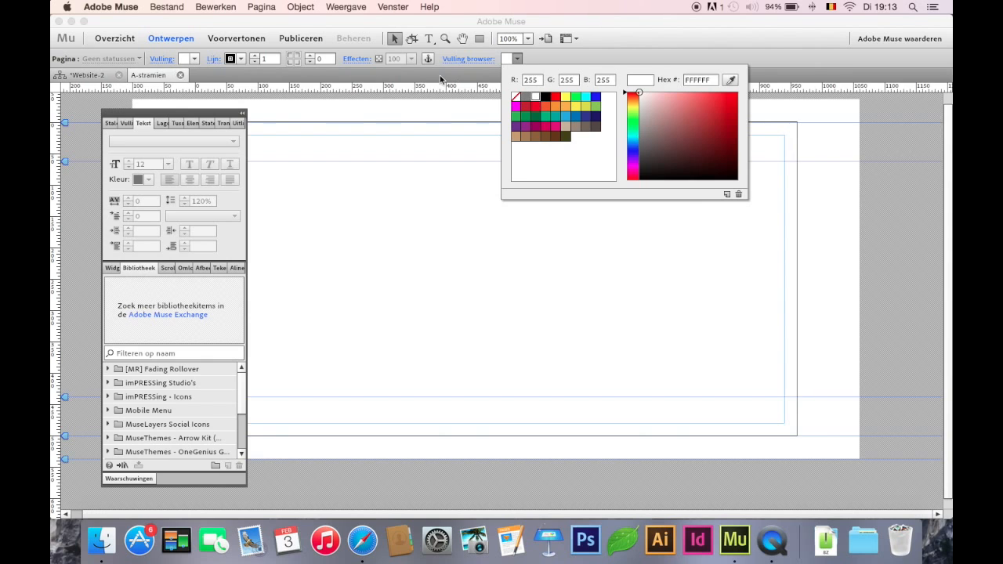
Set the master page's stroke weight to 0 and its page fill to none, and close the master page
{"action": "left_click", "coordinate": [253, 62]}
{"action": "left_click", "coordinate": [254, 62]}
{"action": "left_click", "coordinate": [194, 62]}
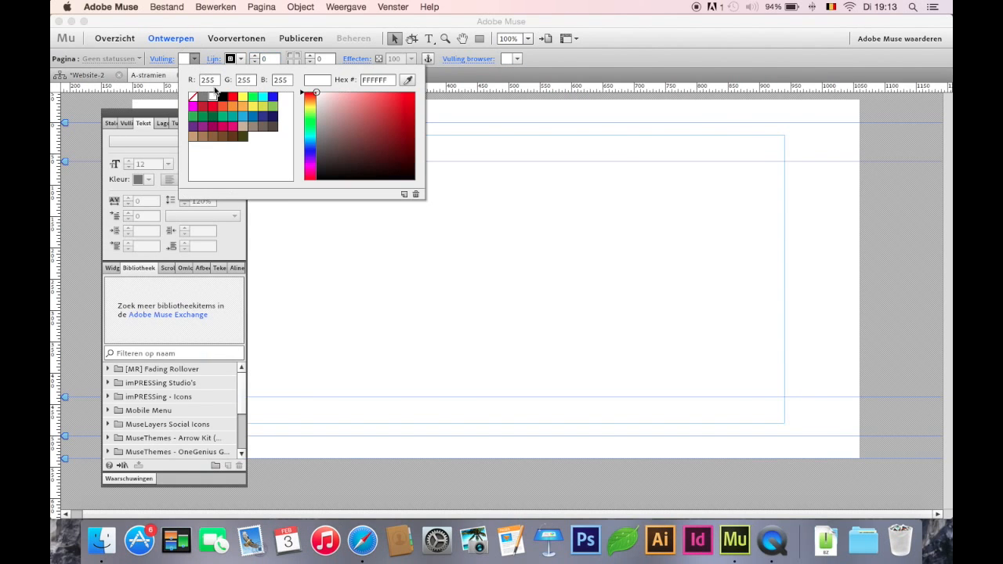
{"action": "left_click", "coordinate": [193, 96]}
{"action": "left_click", "coordinate": [182, 74]}
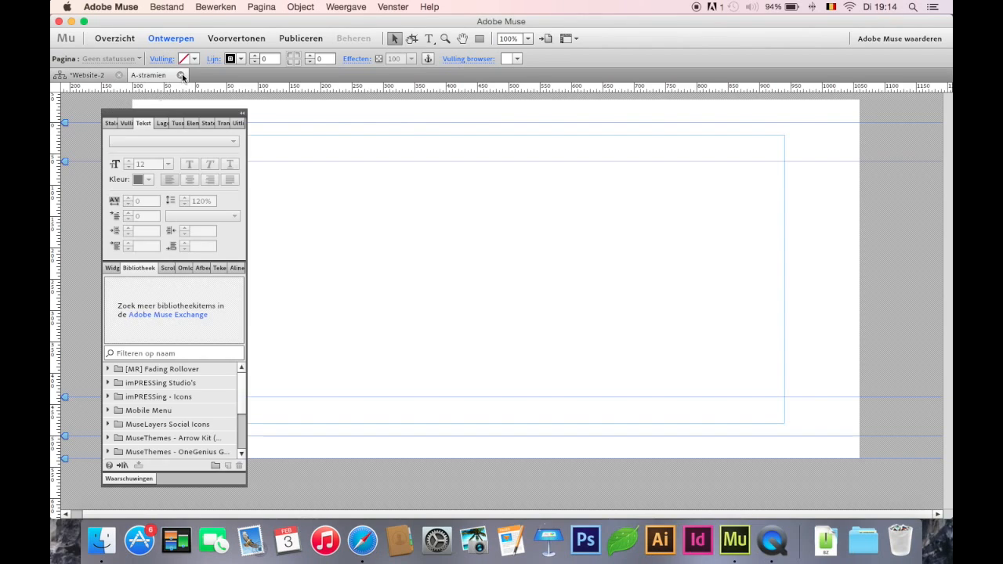
{"action": "left_click", "coordinate": [179, 75]}
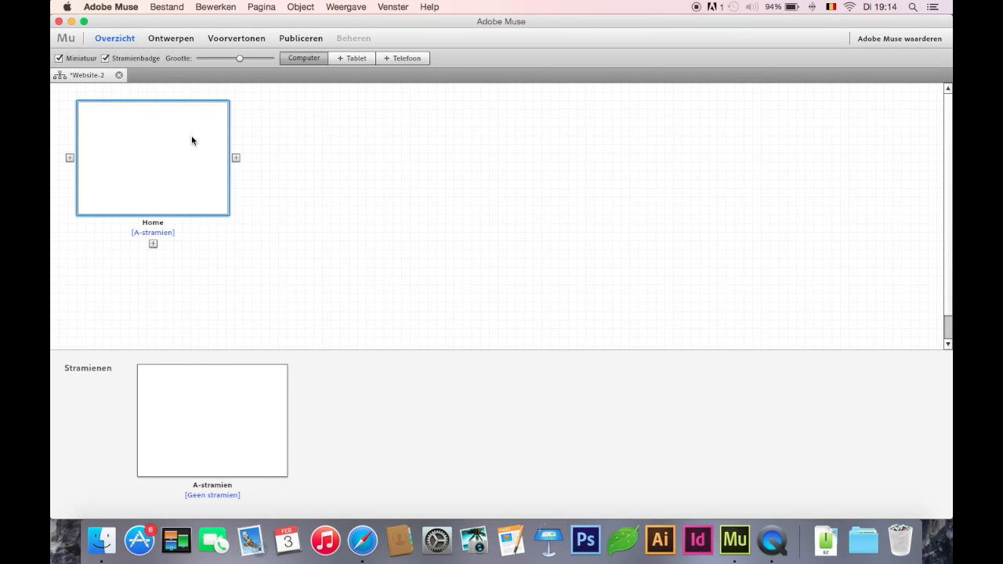
Open the Home page for design, collapse the floating panels to icons and move them beside the vertical ruler
{"action": "double_click", "coordinate": [192, 140]}
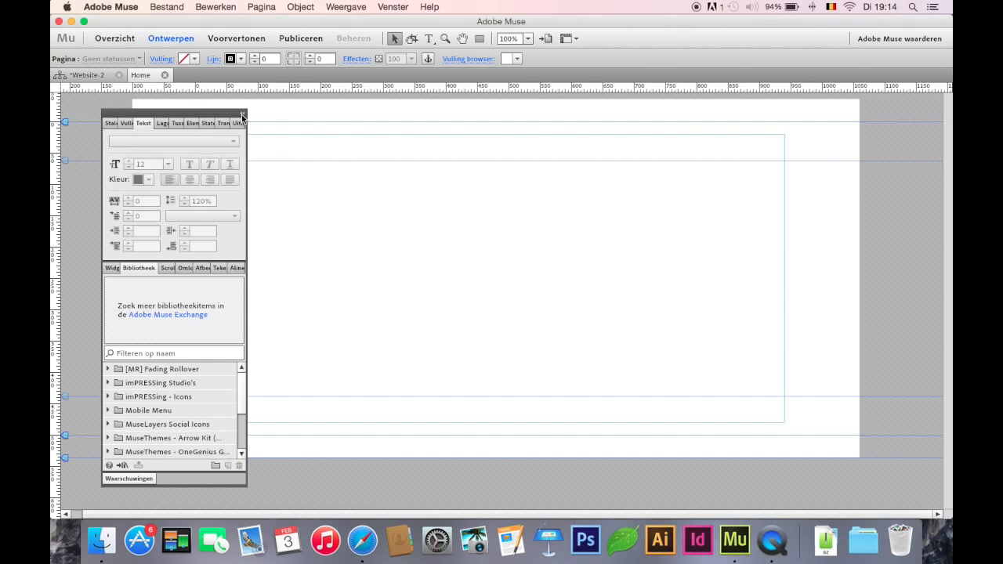
{"action": "left_click", "coordinate": [242, 115]}
{"action": "left_click_drag", "start_coordinate": [108, 115], "coordinate": [78, 100]}
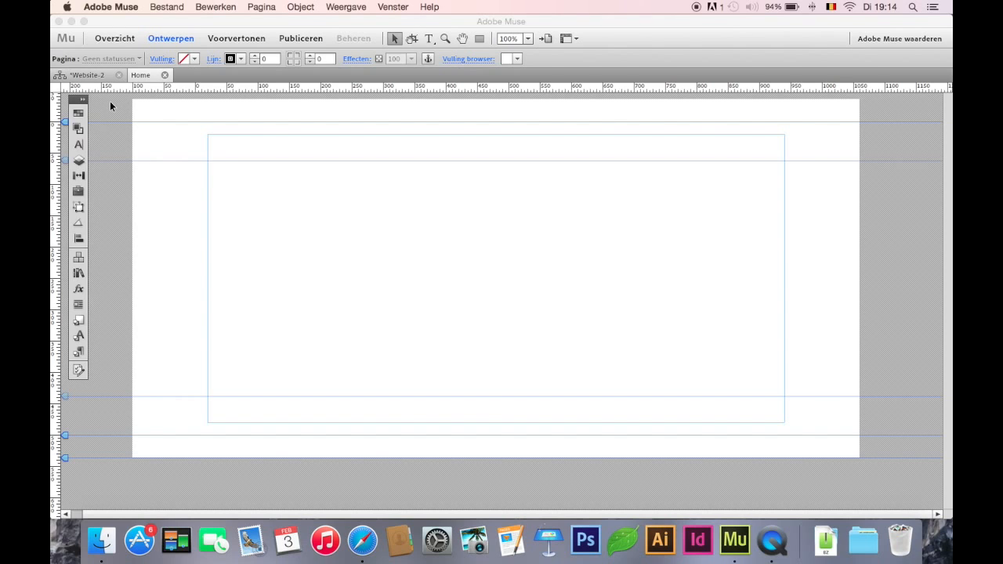
Move the top-of-page guide up to the browser area's upper edge to remove the space above the Home page
{"action": "left_click_drag", "start_coordinate": [65, 124], "coordinate": [66, 99]}
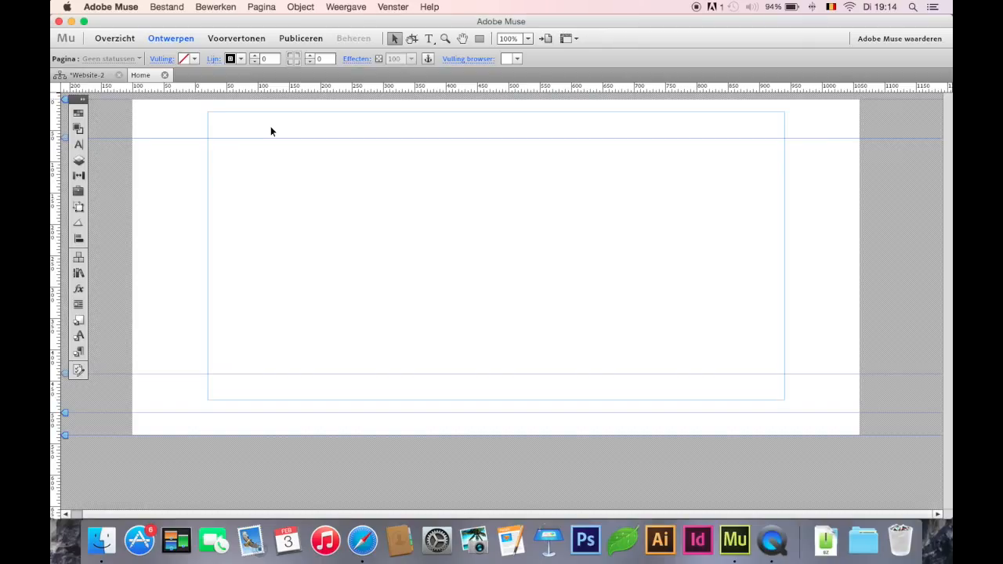
{"action": "left_click", "coordinate": [64, 147]}
{"action": "left_click", "coordinate": [66, 153]}
Draw a full-width rectangle over the header area with a red fill (R=237 G=28 B=36) and a stroke weight of 0
{"action": "left_click", "coordinate": [479, 38]}
{"action": "mouse_move", "coordinate": [132, 100]}
{"action": "left_mouse_down"}
{"action": "mouse_move", "coordinate": [927, 121]}
{"action": "mouse_move", "coordinate": [802, 139]}
{"action": "mouse_move", "coordinate": [826, 140]}
{"action": "left_mouse_up"}
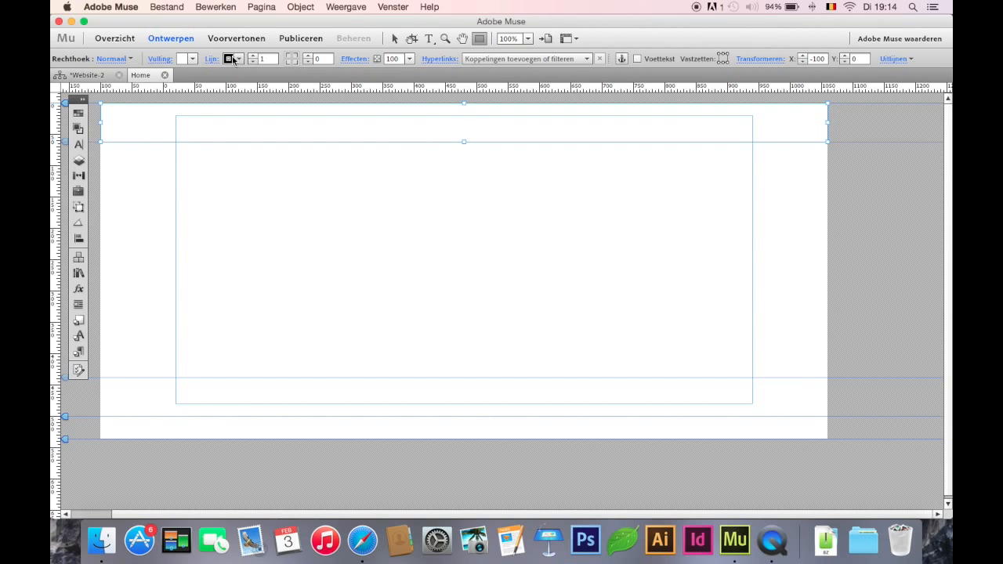
{"action": "left_click", "coordinate": [192, 59]}
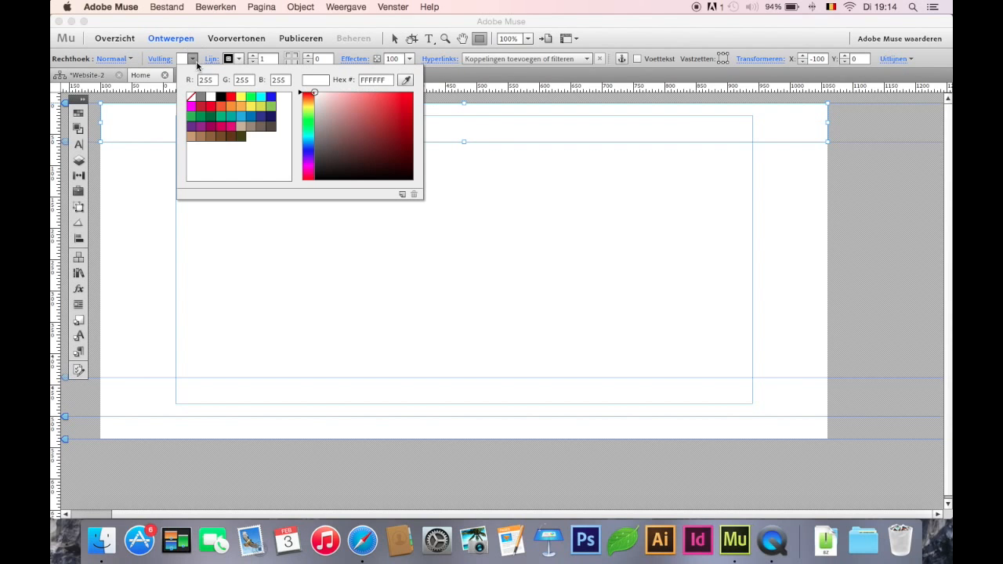
{"action": "left_click", "coordinate": [210, 106]}
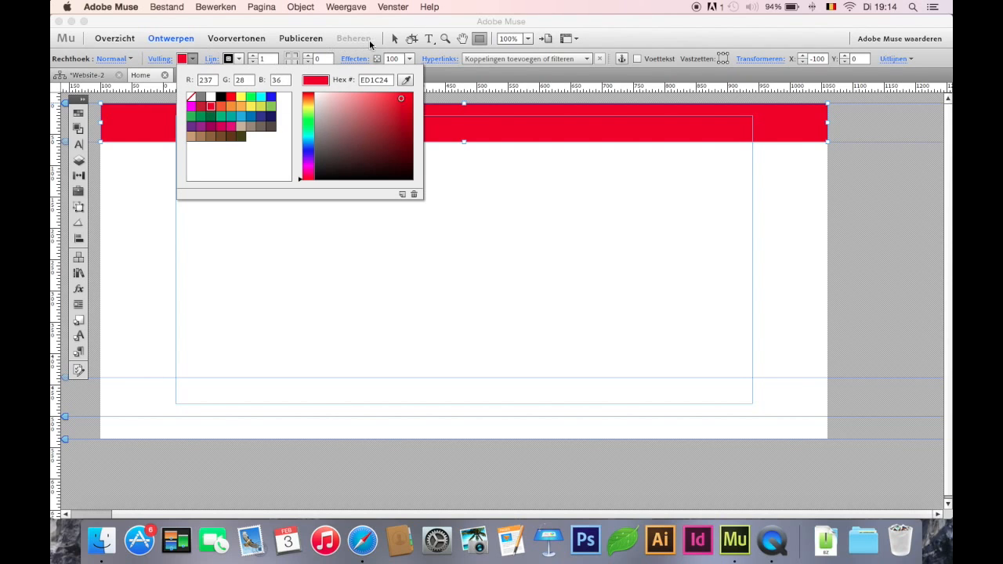
{"action": "left_click", "coordinate": [396, 40]}
{"action": "left_click", "coordinate": [396, 40]}
{"action": "left_click", "coordinate": [251, 63]}
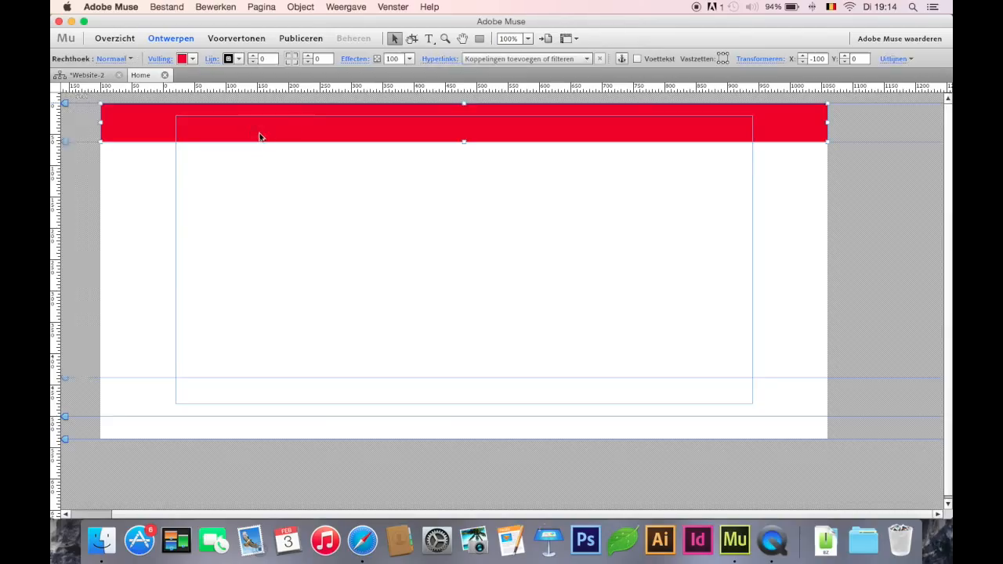
Preview the Home page, allow incoming network connections for Adobe Muse, and return to the design view
{"action": "left_click", "coordinate": [242, 37]}
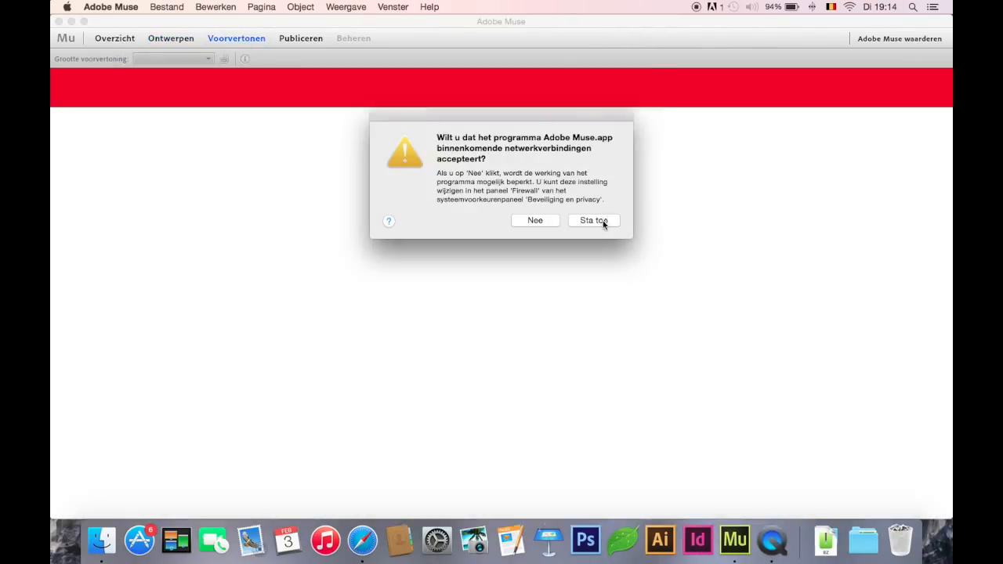
{"action": "left_click", "coordinate": [594, 220]}
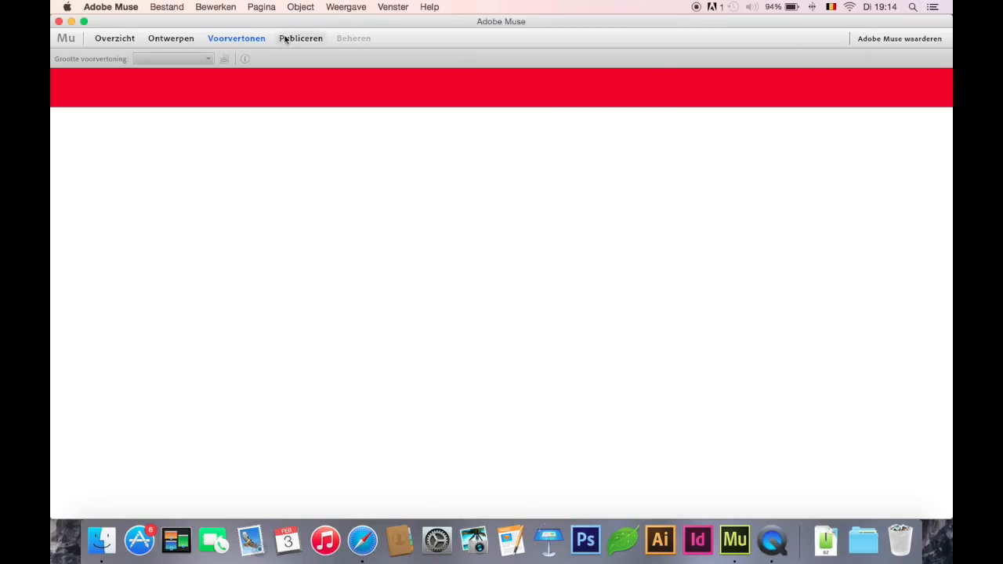
{"action": "left_click", "coordinate": [187, 39]}
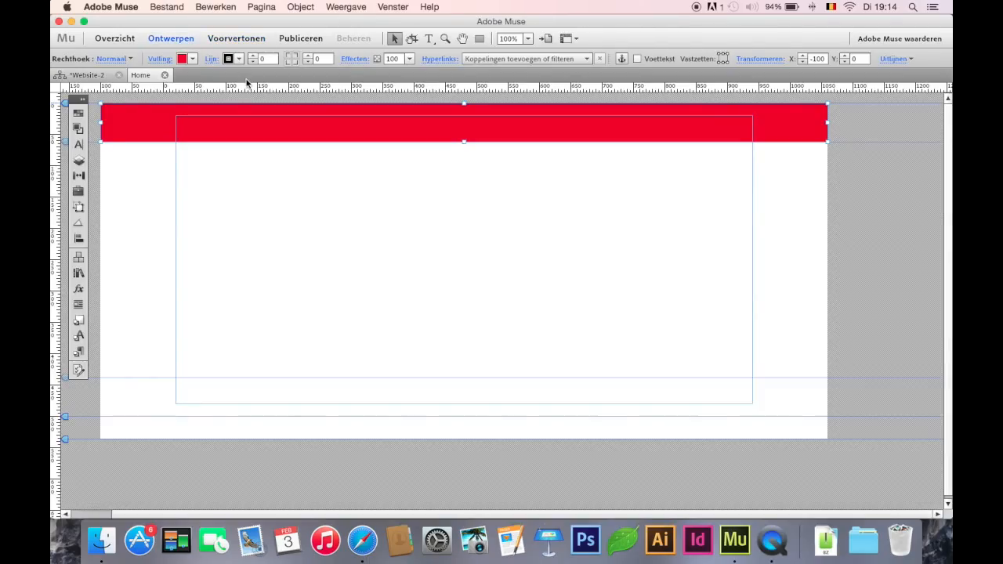
Add a text frame reading "home" in the red header bar and centre its text
{"action": "left_click", "coordinate": [243, 163]}
{"action": "left_click", "coordinate": [429, 38]}
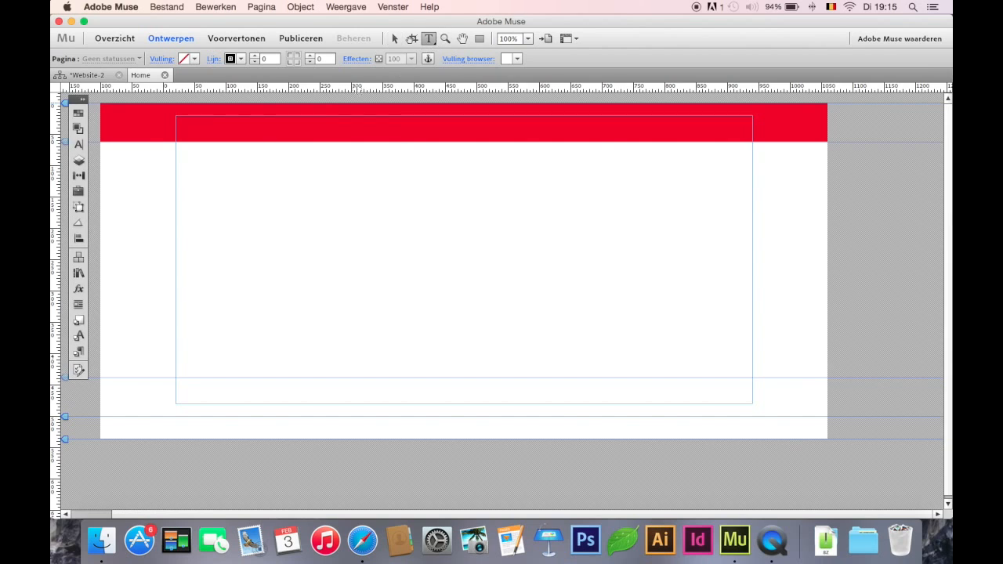
{"action": "left_click_drag", "start_coordinate": [245, 116], "coordinate": [382, 143]}
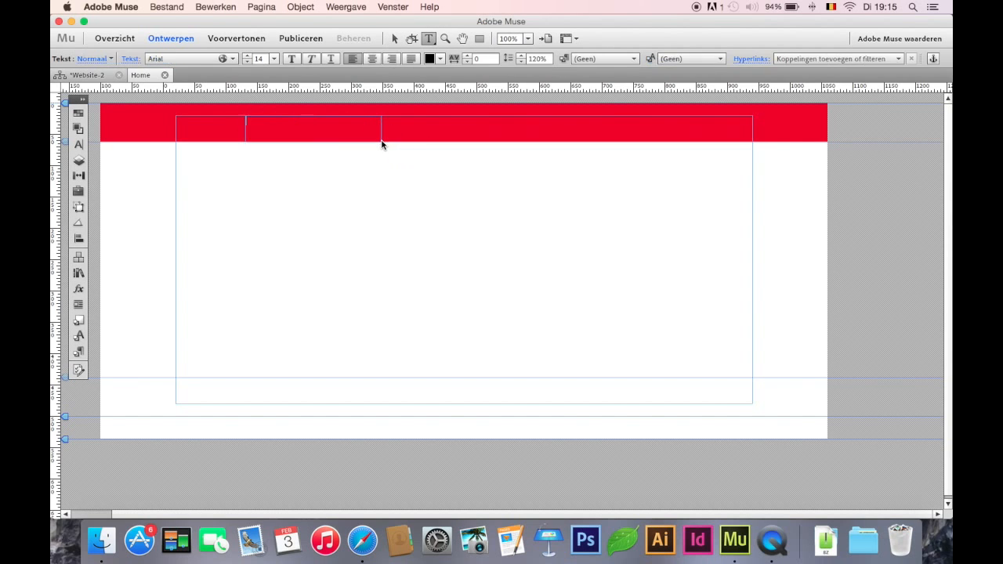
{"action": "type", "text": "home"}
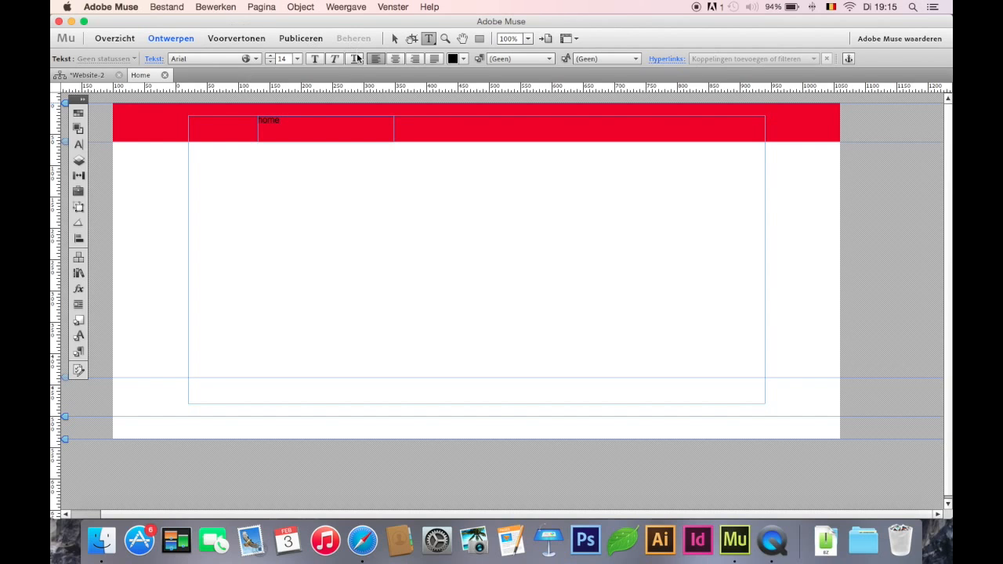
{"action": "double_click", "coordinate": [289, 124]}
{"action": "left_click", "coordinate": [395, 58]}
Duplicate the "home" text frame directly beside the original and extend both frames up to the header's upper edge
{"action": "left_click", "coordinate": [394, 39]}
{"action": "left_click_drag", "start_coordinate": [353, 127], "coordinate": [490, 143]}
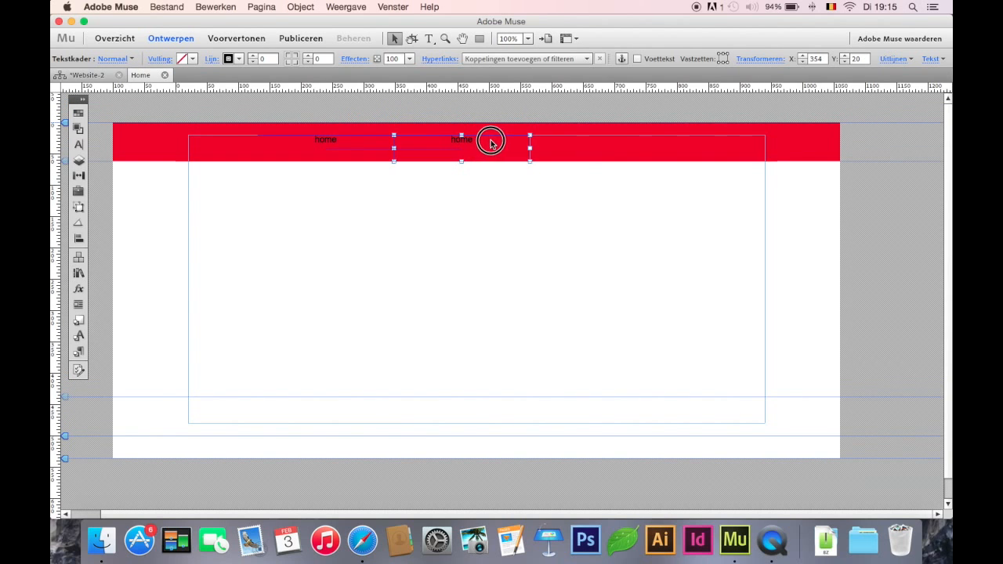
{"action": "left_click", "coordinate": [350, 138]}
{"action": "left_click_drag", "start_coordinate": [327, 135], "coordinate": [326, 123]}
{"action": "left_click", "coordinate": [462, 133]}
{"action": "left_click_drag", "start_coordinate": [462, 132], "coordinate": [414, 131]}
Change the copied frame's text to "Portfolio" and duplicate that frame immediately to its right
{"action": "double_click", "coordinate": [474, 130]}
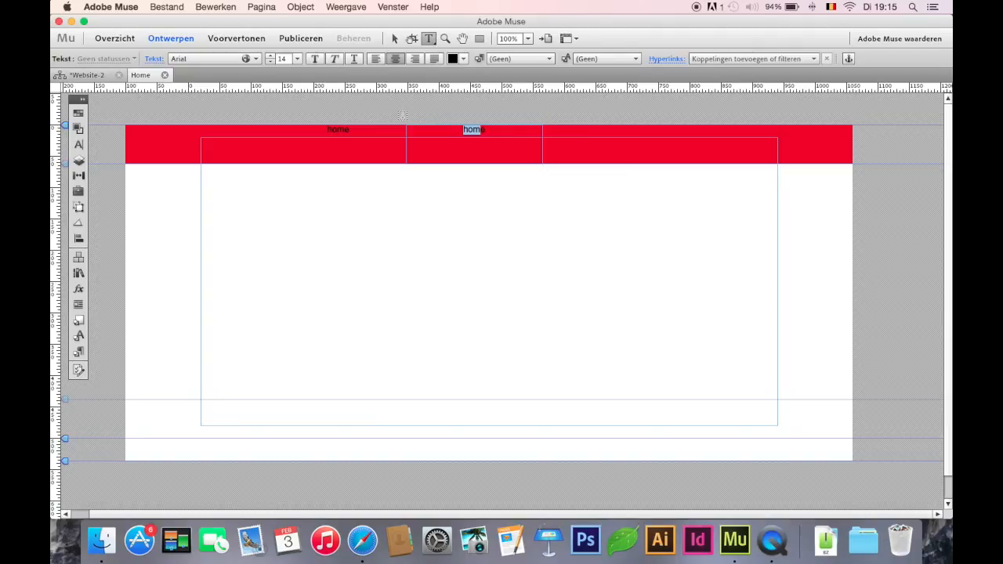
{"action": "type", "text": "Fo"}
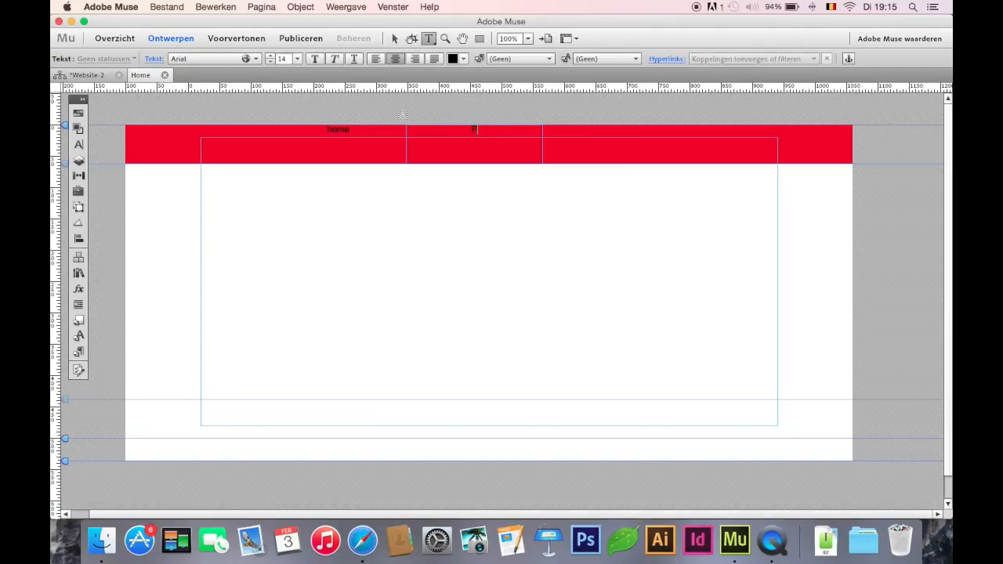
{"action": "type", "text": "rtfolio"}
{"action": "left_click", "coordinate": [395, 39]}
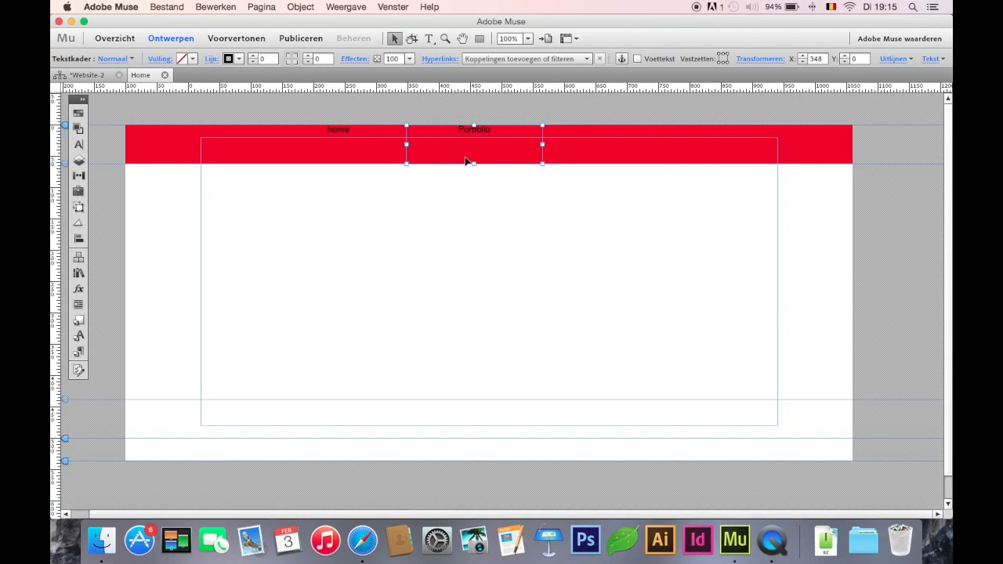
{"action": "left_click_drag", "start_coordinate": [481, 150], "coordinate": [619, 151]}
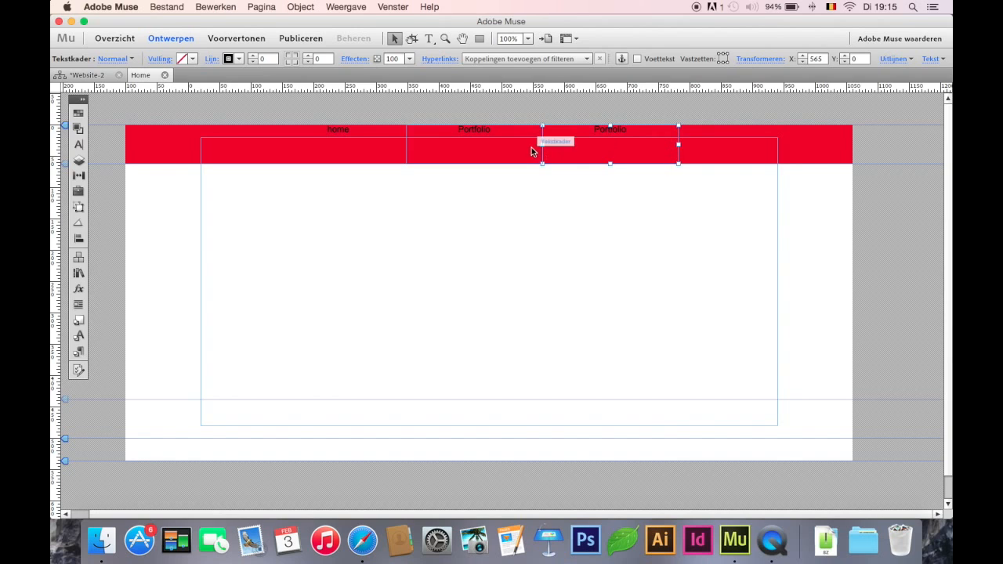
Change the third menu frame's text to "Contact" and capitalise the first menu frame's text as "Home"
{"action": "double_click", "coordinate": [619, 129]}
{"action": "type", "text": "Contact"}
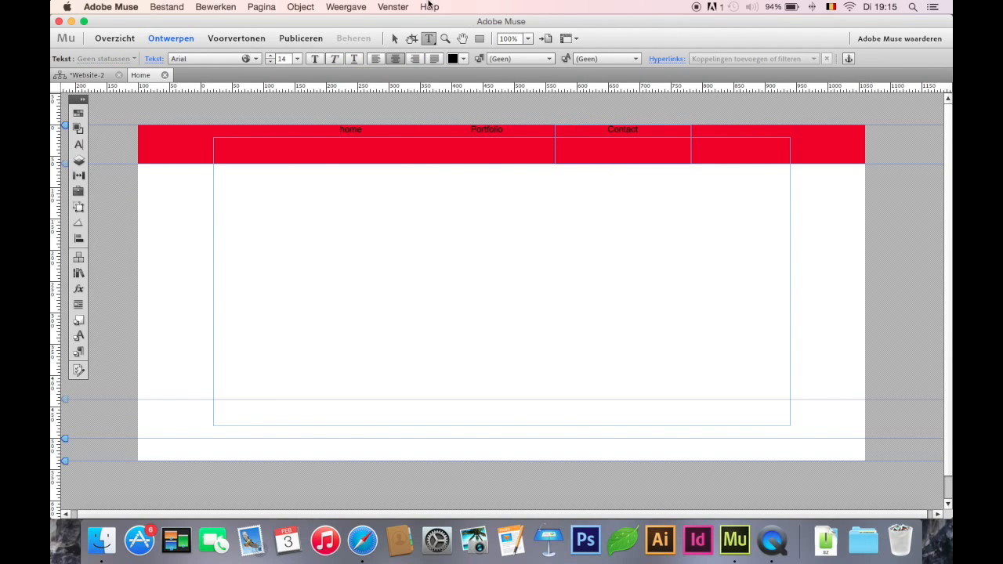
{"action": "left_click", "coordinate": [395, 39]}
{"action": "left_click", "coordinate": [376, 133]}
{"action": "double_click", "coordinate": [377, 133]}
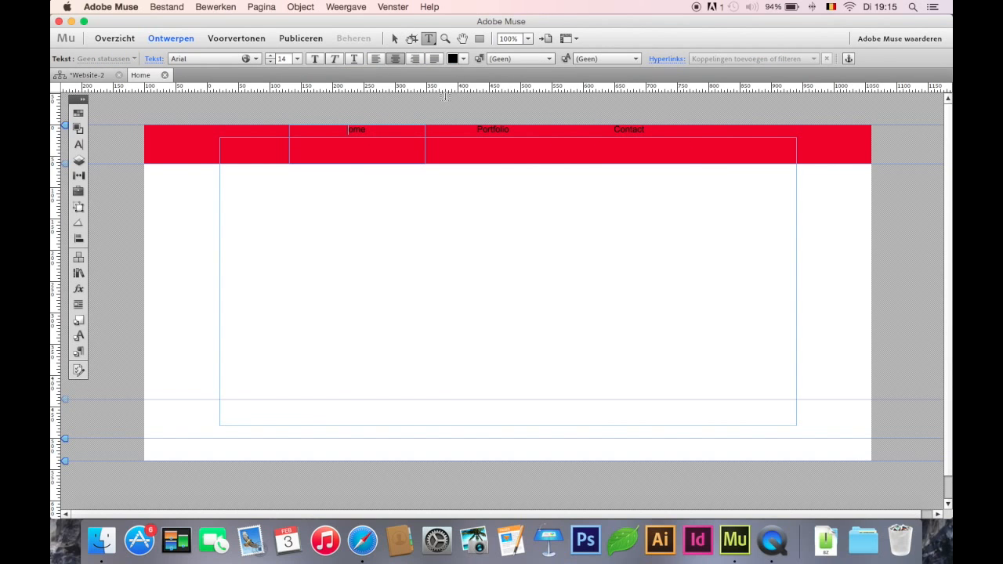
{"action": "left_click", "coordinate": [394, 39]}
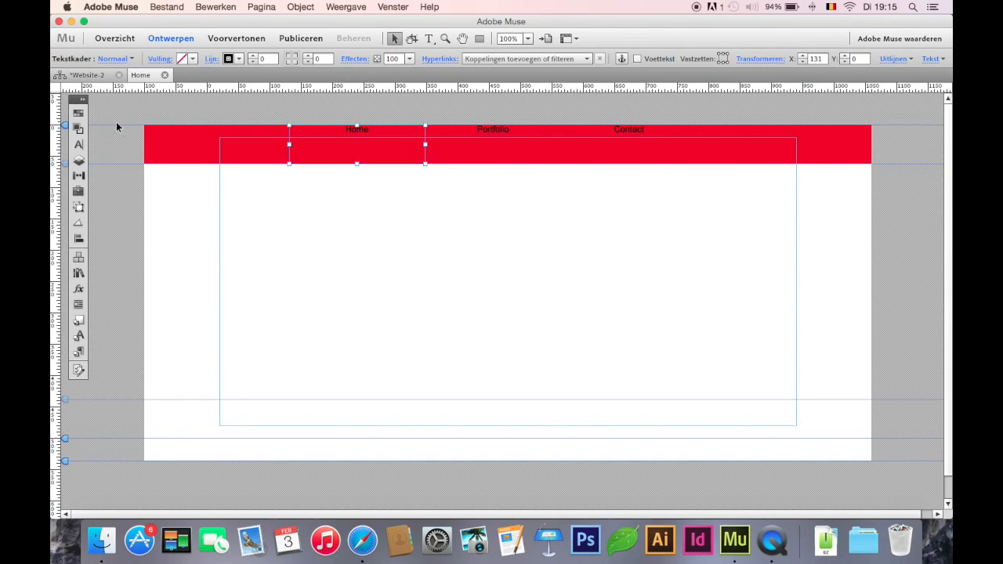
{"action": "left_click", "coordinate": [82, 103]}
{"action": "left_click_drag", "start_coordinate": [84, 103], "coordinate": [82, 99]}
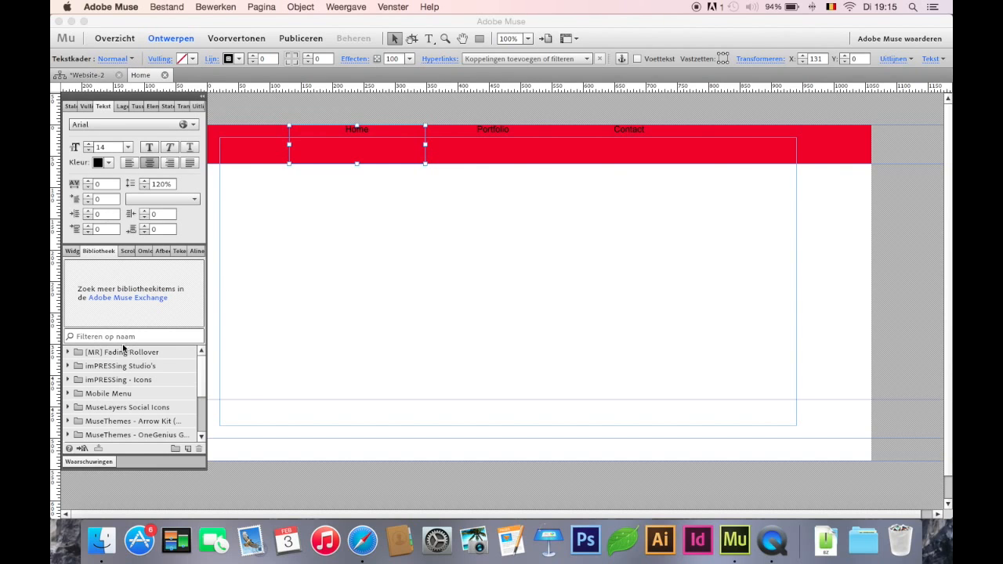
{"action": "scroll", "coordinate": [125, 374], "scroll_direction": "down", "scroll_amount": 2}
{"action": "scroll", "coordinate": [125, 375], "scroll_direction": "down", "scroll_amount": 1}
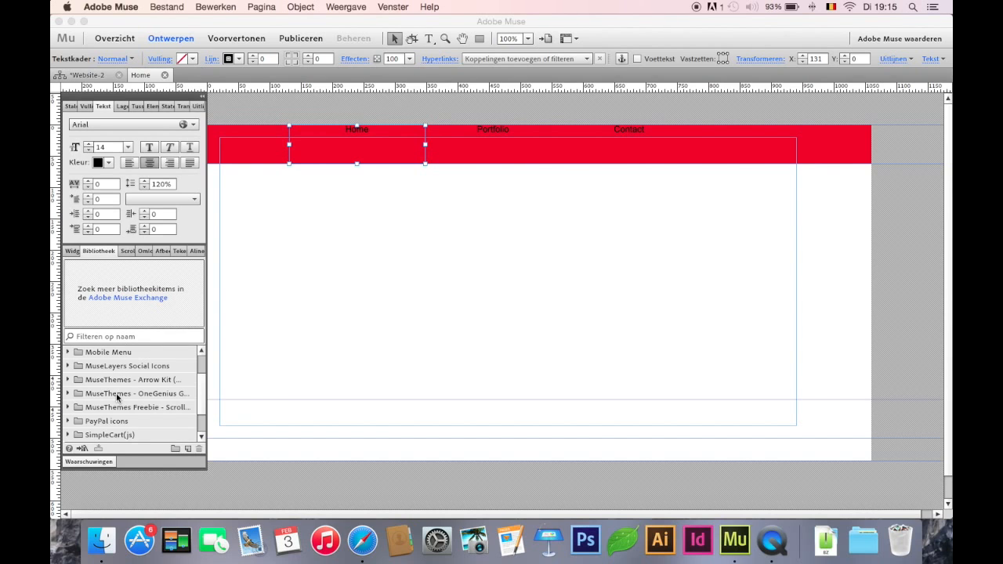
{"action": "scroll", "coordinate": [117, 397], "scroll_direction": "down", "scroll_amount": 3}
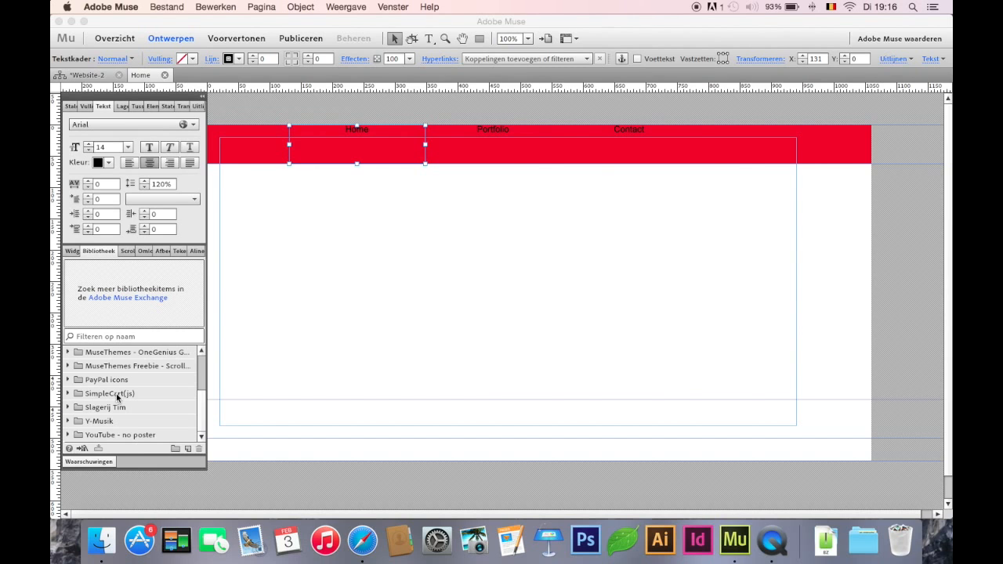
Add two pages named "Portfolio" and "Contact" after the Home page in the site plan
{"action": "left_click", "coordinate": [87, 76]}
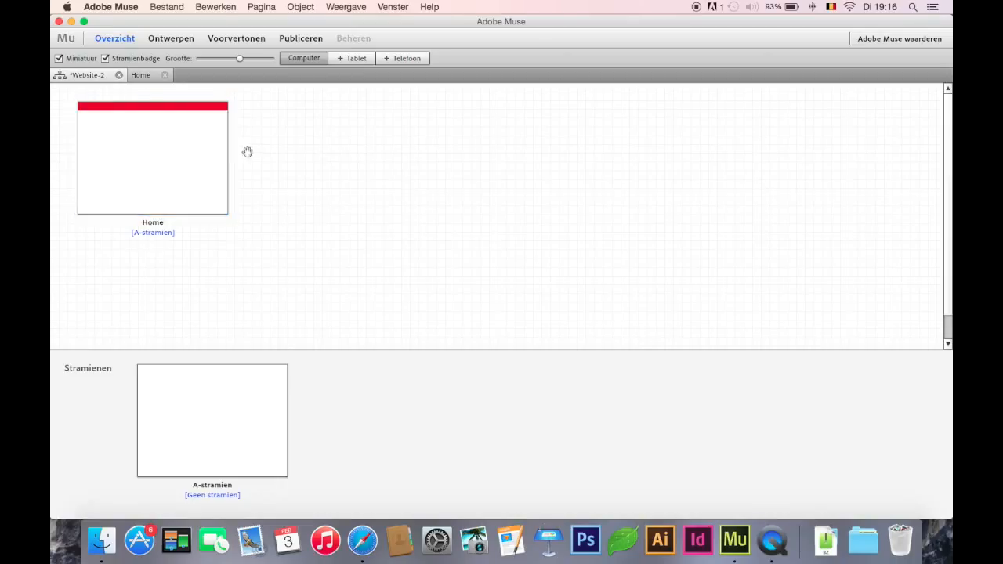
{"action": "left_click", "coordinate": [237, 159]}
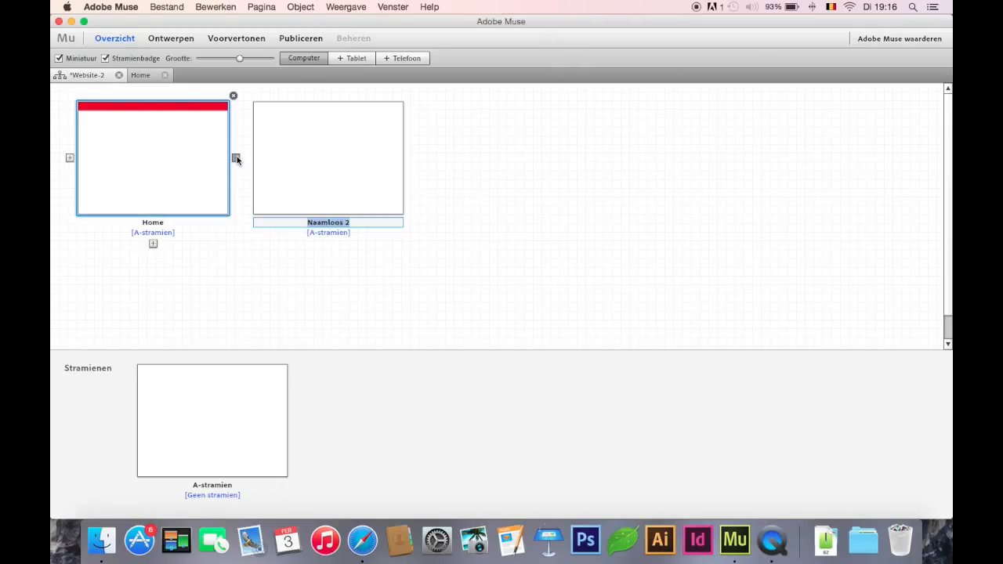
{"action": "type", "text": "Portfolio"}
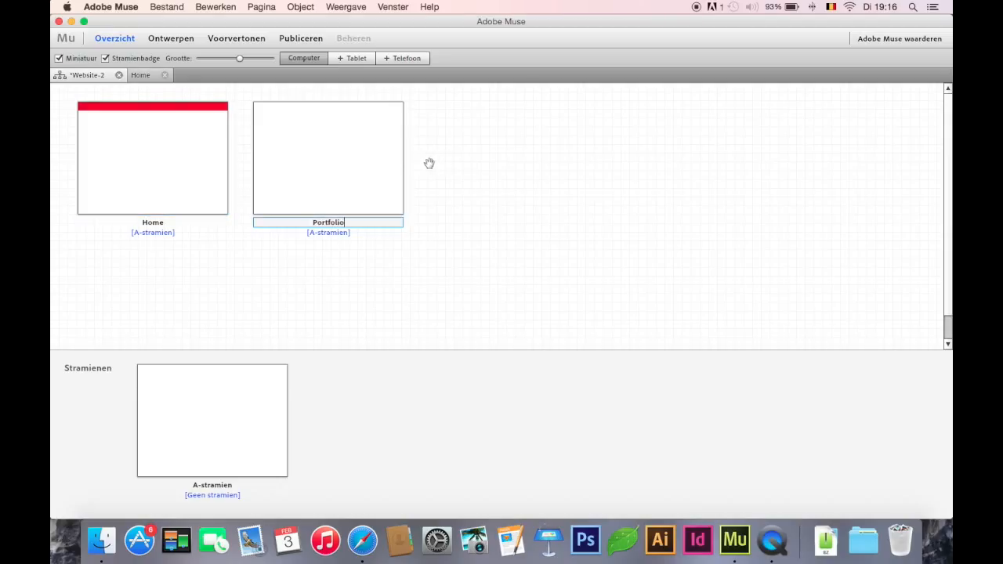
{"action": "left_click", "coordinate": [410, 159]}
{"action": "type", "text": "Contact"}
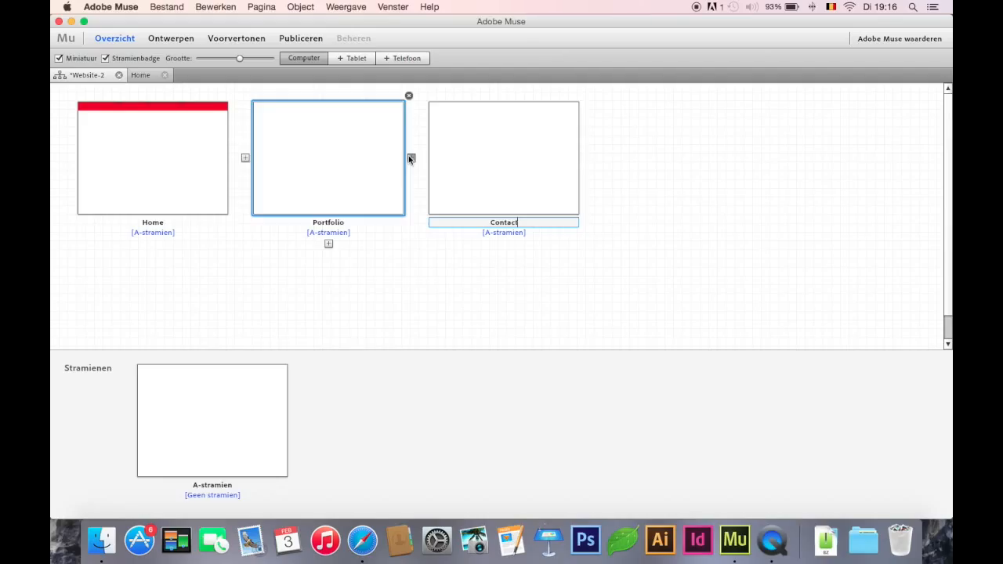
{"action": "left_click", "coordinate": [421, 259]}
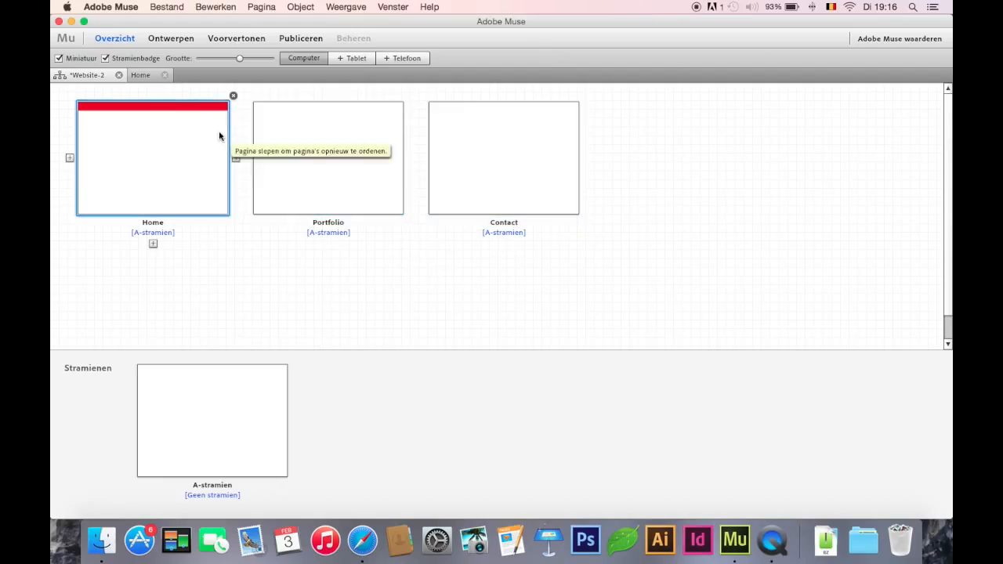
Cut the red header bar and its three menu text frames from the Home page
{"action": "double_click", "coordinate": [177, 143]}
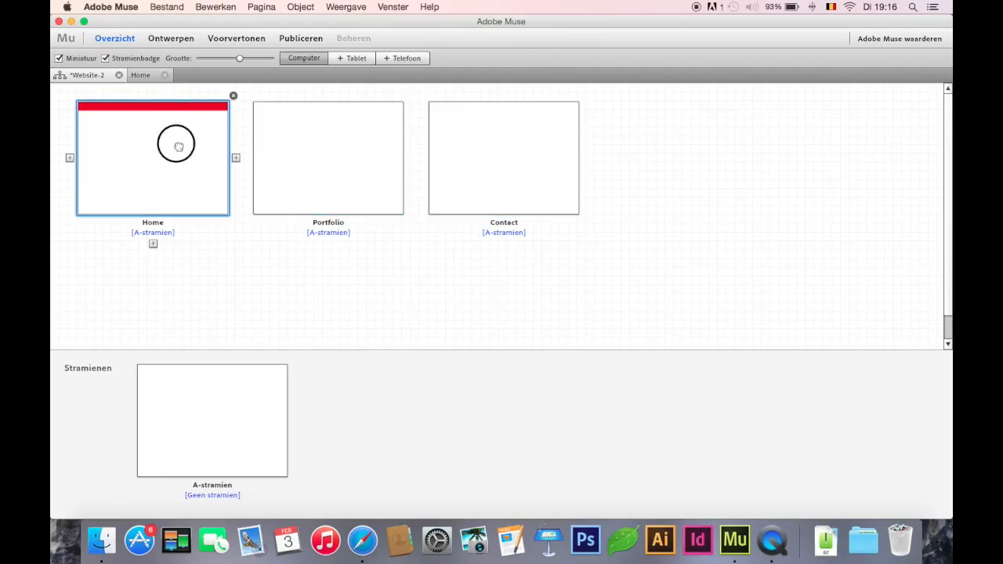
{"action": "left_click", "coordinate": [214, 203]}
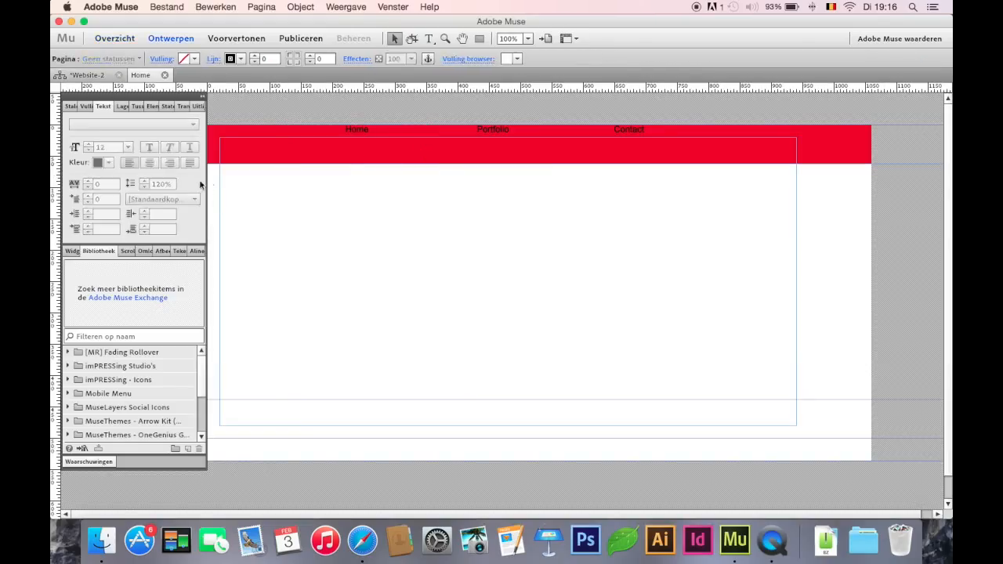
{"action": "left_click", "coordinate": [203, 98]}
{"action": "left_click_drag", "start_coordinate": [144, 190], "coordinate": [909, 132]}
{"action": "key", "text": "super+c"}
{"action": "key", "text": "super+x"}
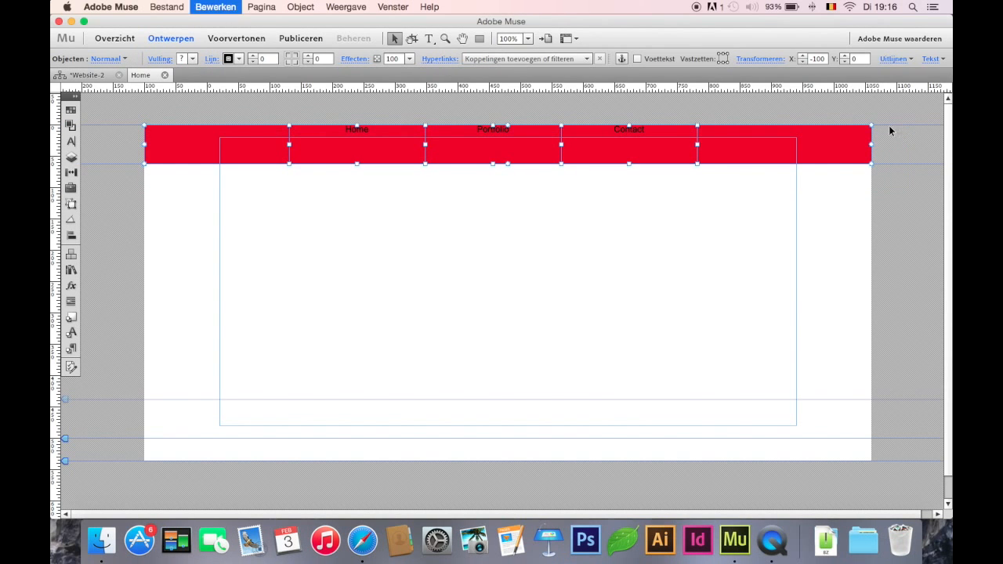
Paste the header bar and menu frames onto the A-stramien master page and move them to the page's upper edge
{"action": "left_click", "coordinate": [165, 74]}
{"action": "left_click", "coordinate": [236, 427]}
{"action": "double_click", "coordinate": [236, 428]}
{"action": "key", "text": "super+v"}
{"action": "left_click_drag", "start_coordinate": [398, 316], "coordinate": [389, 133]}
Set the space before the paragraph to 23 for the Home, Portfolio and Contact text frames
{"action": "left_click", "coordinate": [367, 123]}
{"action": "left_click", "coordinate": [448, 125], "text": "shift"}
{"action": "left_click", "coordinate": [611, 123], "text": "shift"}
{"action": "left_click", "coordinate": [73, 94]}
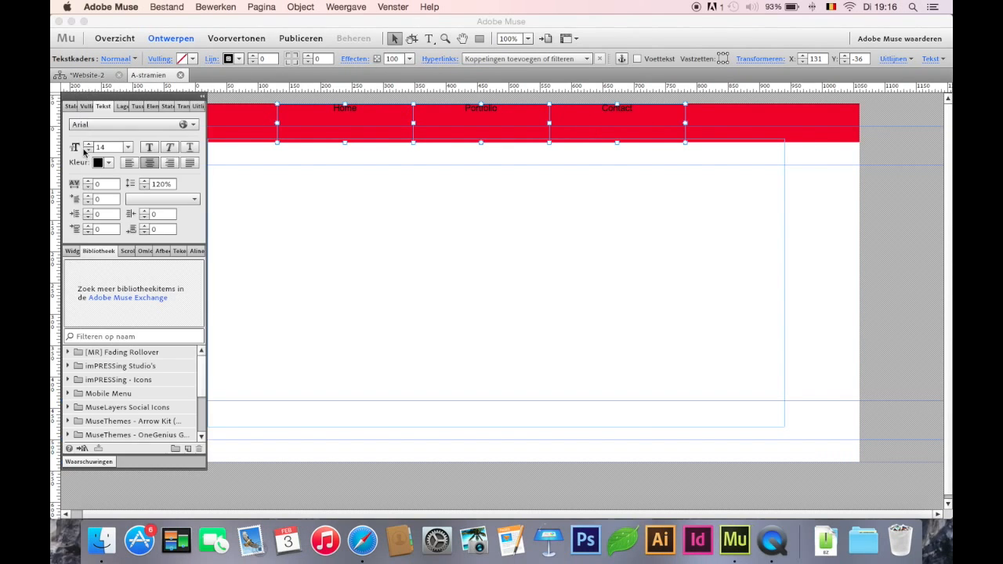
{"action": "left_click", "coordinate": [90, 227]}
{"action": "left_click", "coordinate": [89, 227]}
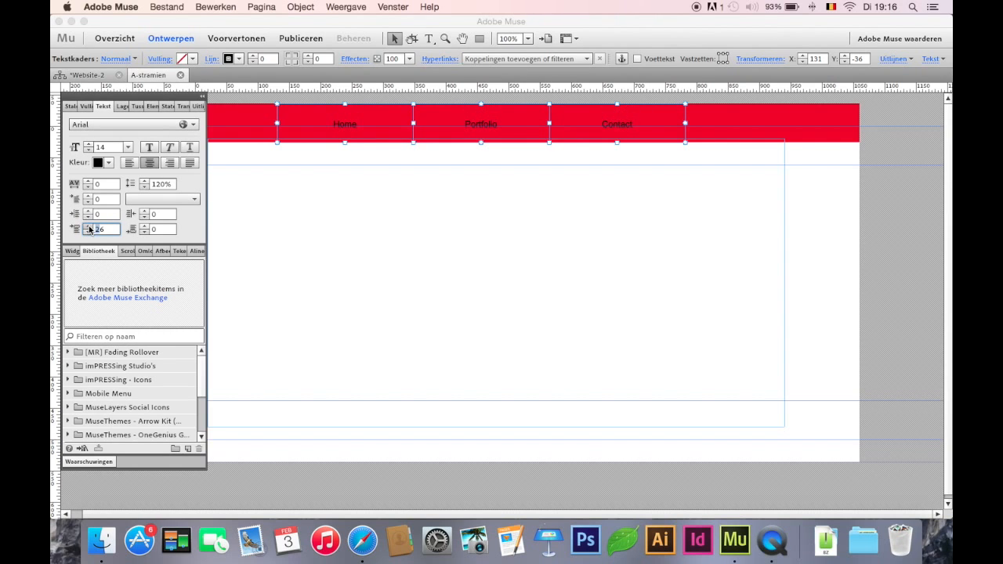
{"action": "left_click", "coordinate": [88, 232]}
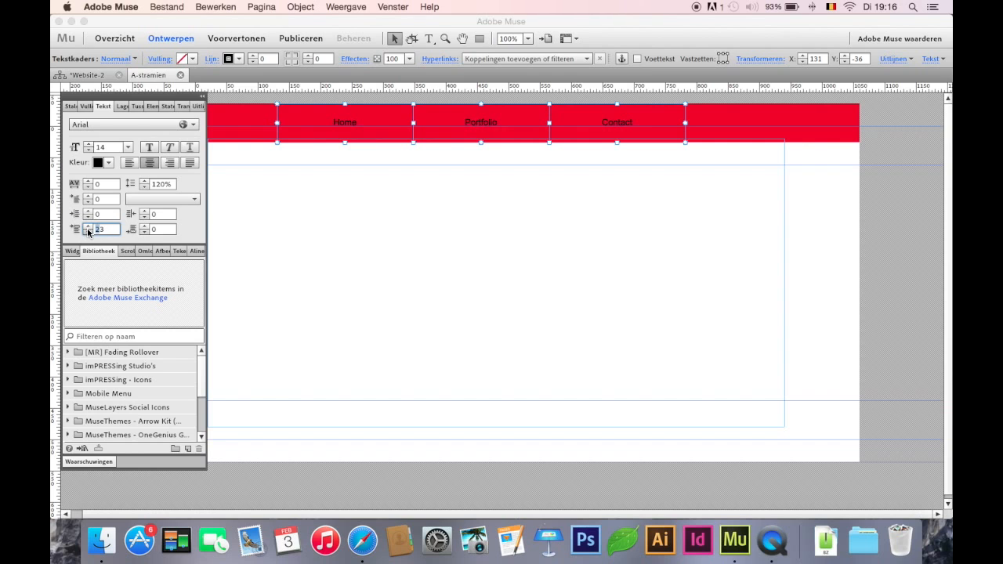
Colour the three menu texts white (FFFFFF) and set their font to Rammetto One
{"action": "left_click", "coordinate": [429, 38]}
{"action": "left_click", "coordinate": [468, 60]}
{"action": "left_click", "coordinate": [487, 97]}
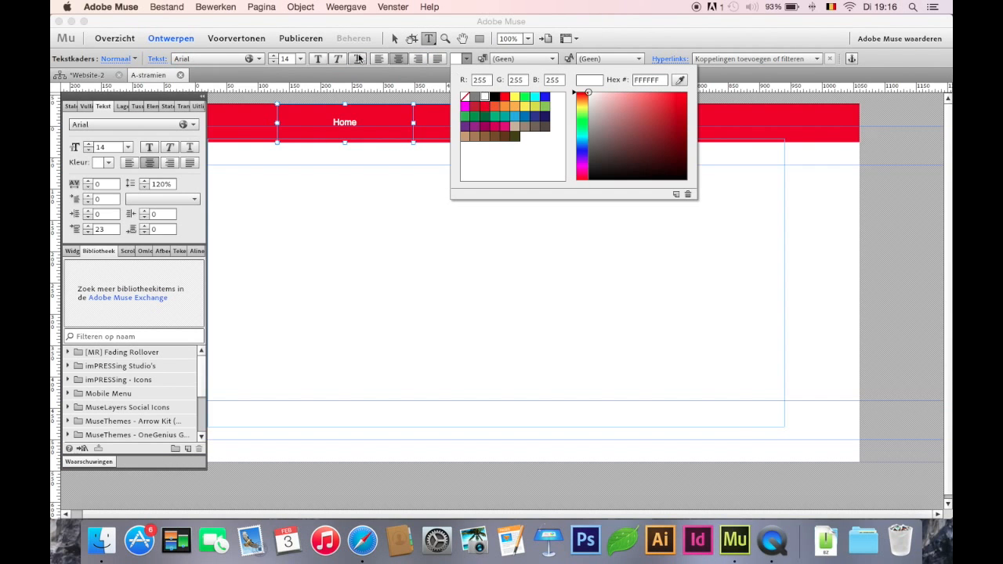
{"action": "left_click", "coordinate": [233, 61]}
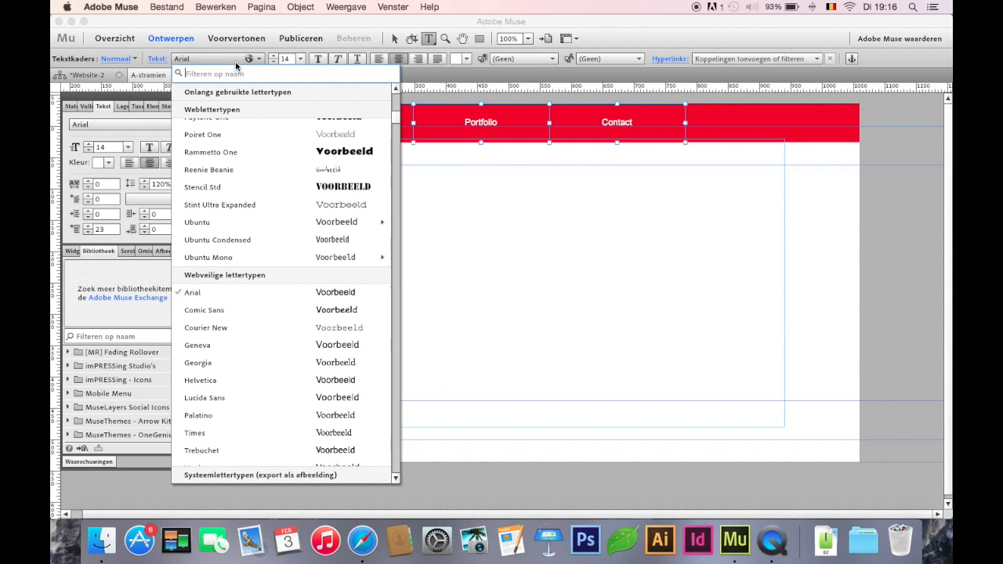
{"action": "left_click", "coordinate": [252, 156]}
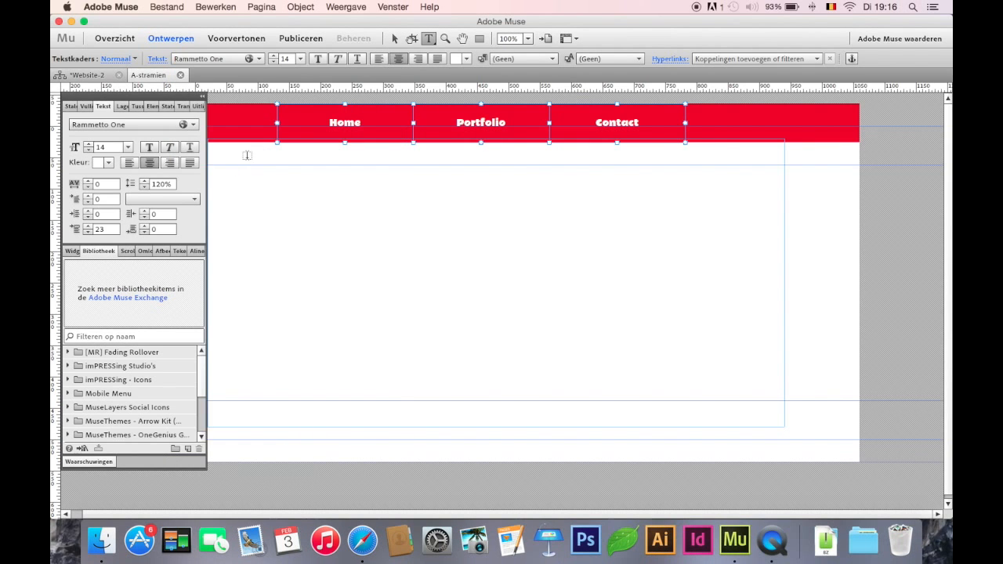
Set the menu texts' font size to 25 and reduce the space before them to 18
{"action": "left_click", "coordinate": [275, 55]}
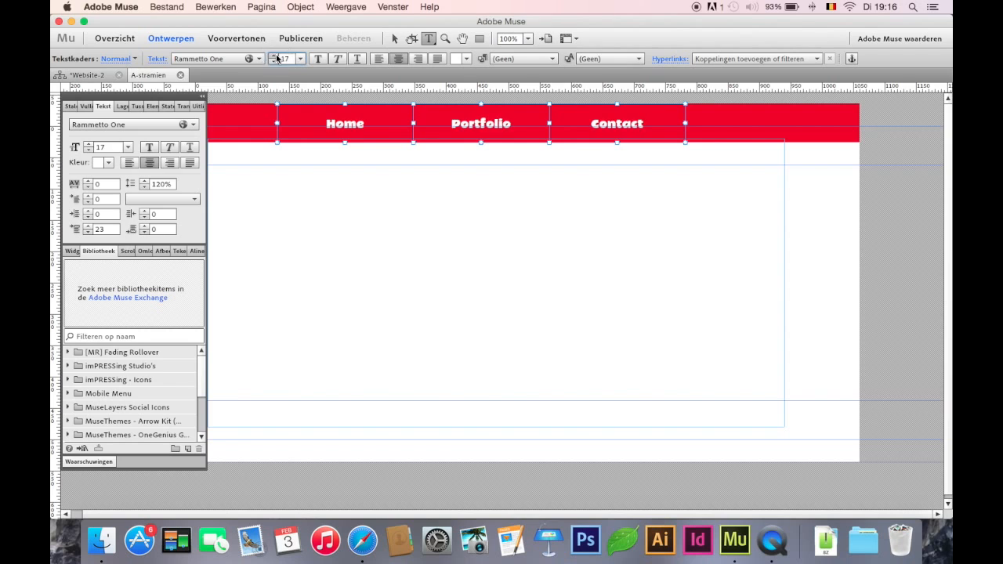
{"action": "left_click", "coordinate": [275, 56]}
{"action": "left_click", "coordinate": [274, 56]}
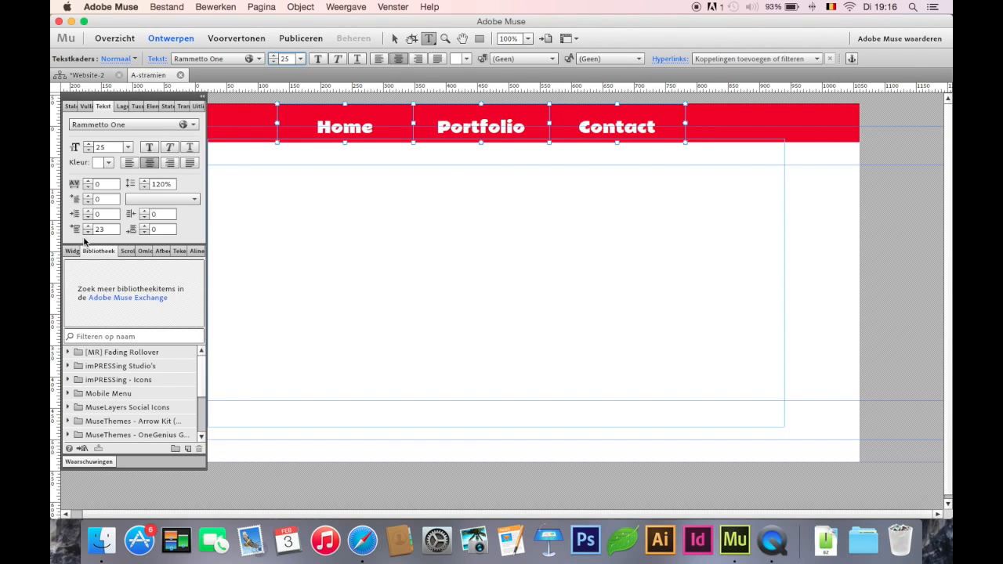
{"action": "left_click", "coordinate": [87, 233]}
{"action": "left_click", "coordinate": [87, 233]}
{"action": "left_click", "coordinate": [87, 233]}
{"action": "left_click", "coordinate": [87, 233]}
{"action": "left_click", "coordinate": [87, 233]}
{"action": "left_click", "coordinate": [395, 39]}
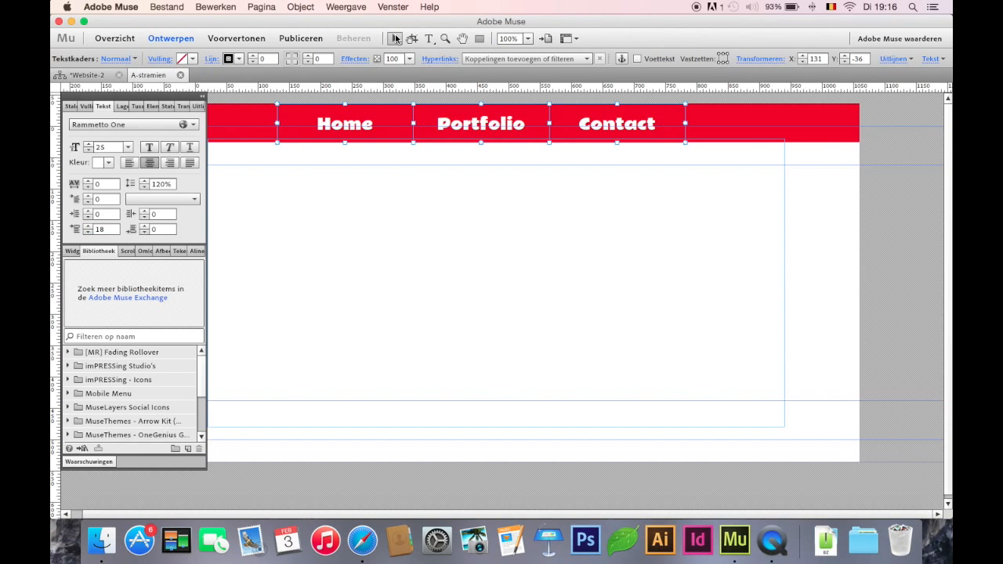
Link the Home, Portfolio and Contact menu frames to the pages with the same names
{"action": "left_click", "coordinate": [464, 240]}
{"action": "left_click", "coordinate": [282, 127]}
{"action": "left_click", "coordinate": [502, 58]}
{"action": "left_click", "coordinate": [480, 105]}
{"action": "left_click", "coordinate": [484, 125]}
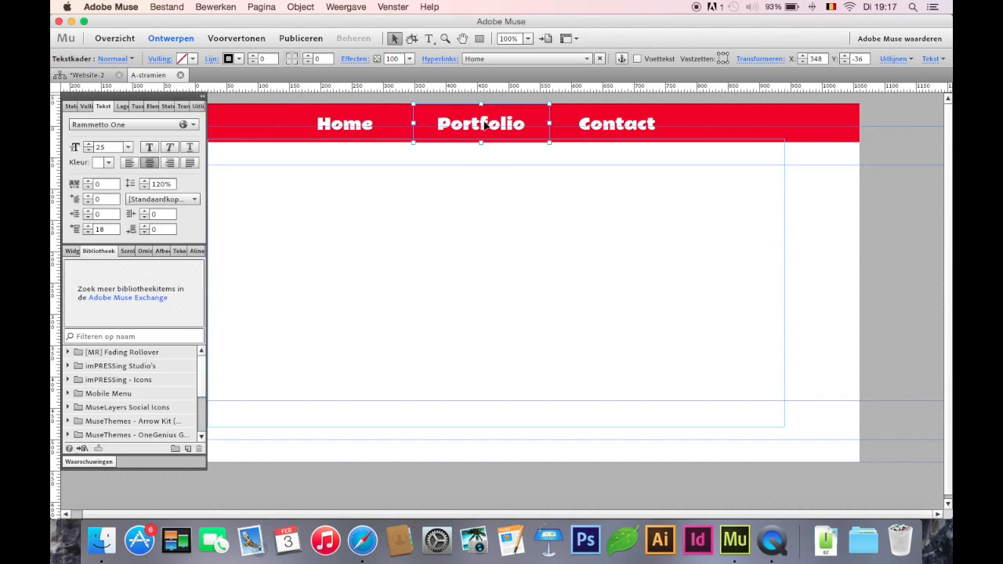
{"action": "left_click", "coordinate": [502, 58]}
{"action": "left_click", "coordinate": [517, 144]}
{"action": "left_click", "coordinate": [617, 124]}
{"action": "left_click", "coordinate": [564, 59]}
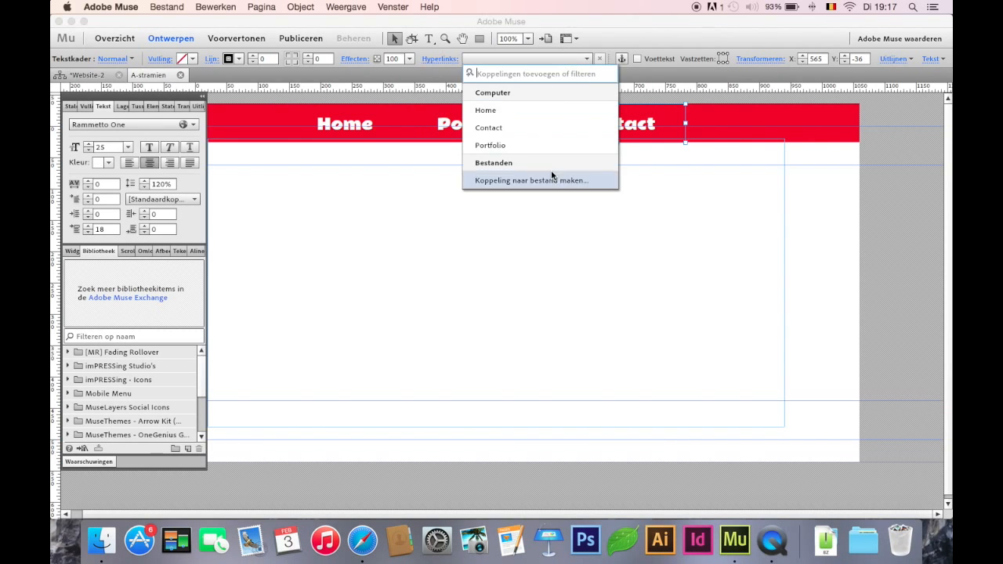
{"action": "left_click", "coordinate": [545, 128]}
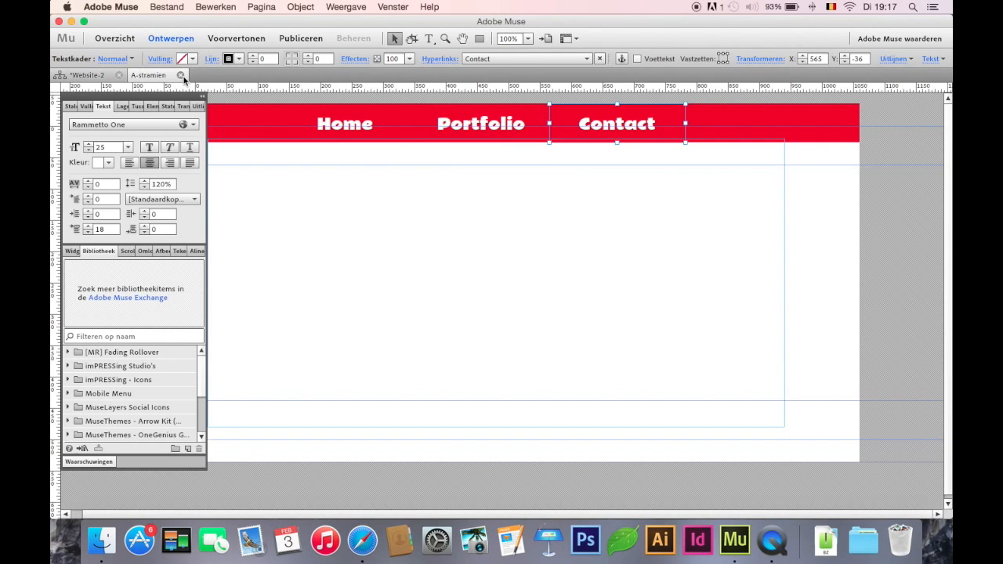
Close the A-stramien master, open the Home page, and collapse the panel dock and move it below the header
{"action": "left_click", "coordinate": [181, 74]}
{"action": "left_click", "coordinate": [163, 170]}
{"action": "double_click", "coordinate": [161, 167]}
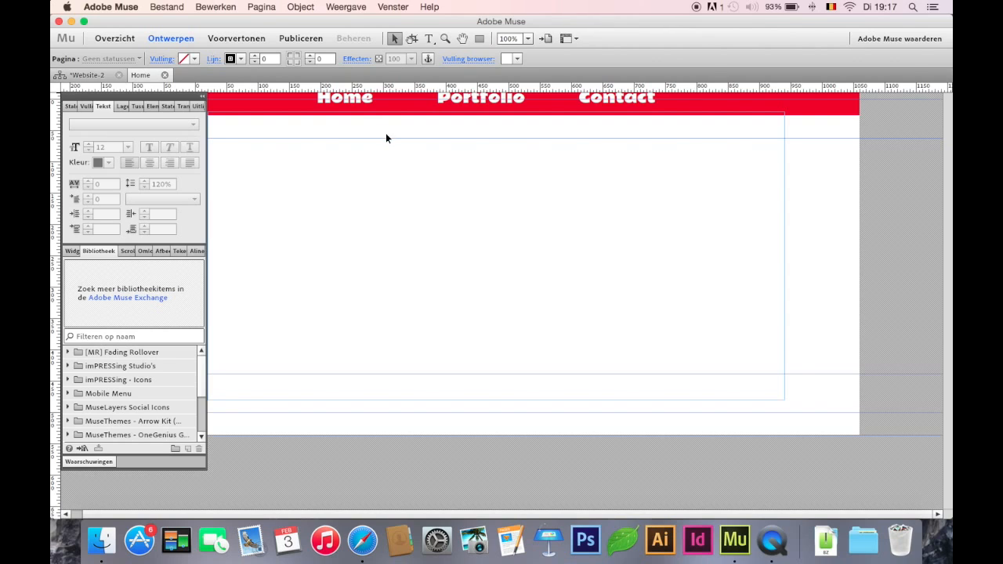
{"action": "left_click", "coordinate": [203, 95]}
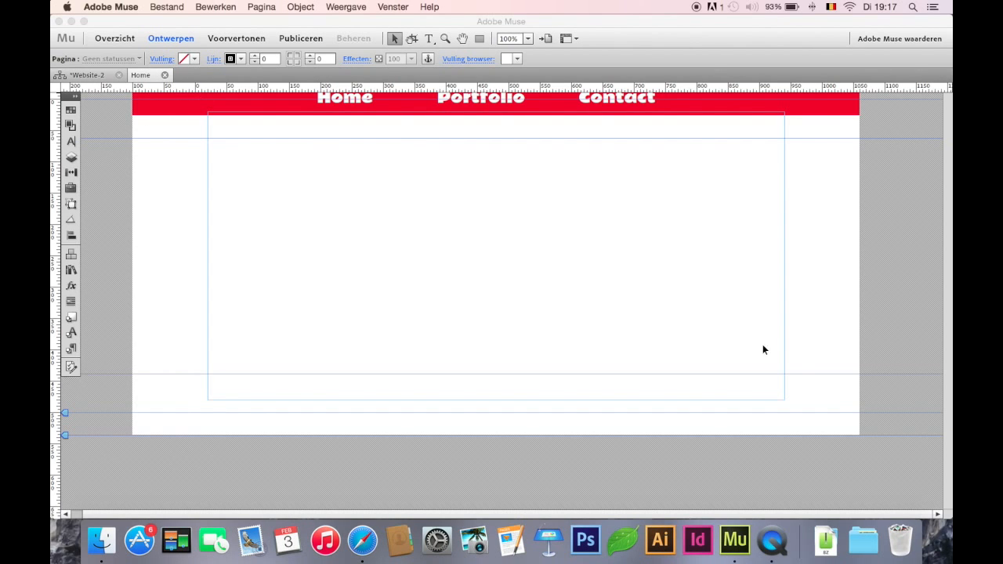
{"action": "left_click_drag", "start_coordinate": [64, 96], "coordinate": [63, 158]}
{"action": "left_click_drag", "start_coordinate": [65, 100], "coordinate": [80, 123]}
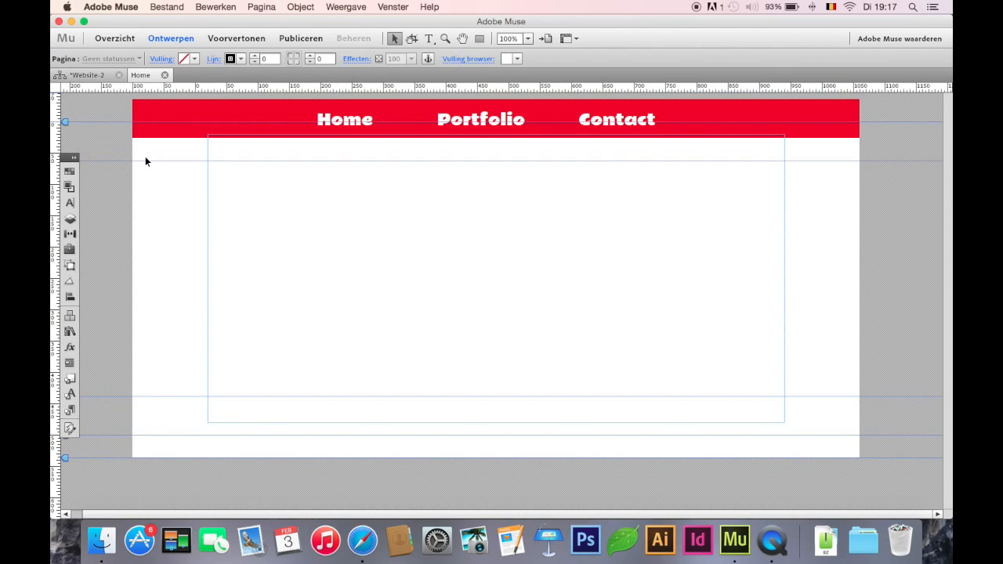
Add a text frame reading "home" below the Home page's header at about X 214, Y 80, and return to the site plan
{"action": "left_click", "coordinate": [164, 75]}
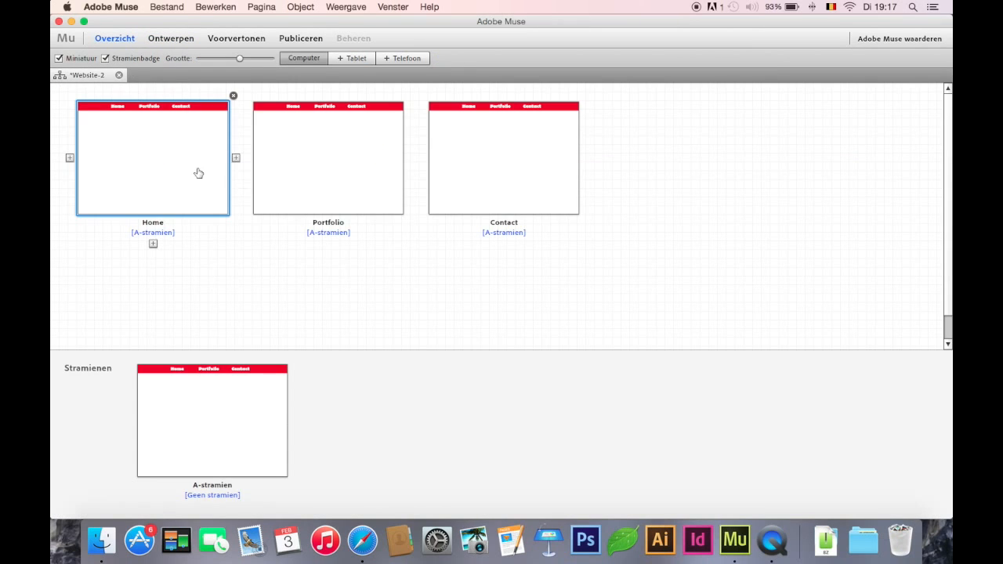
{"action": "double_click", "coordinate": [168, 149]}
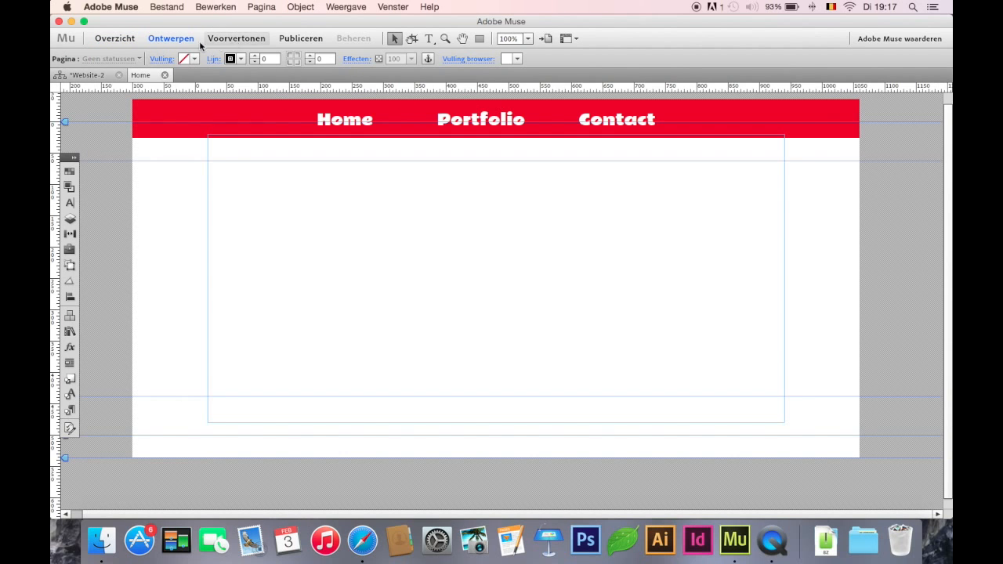
{"action": "left_click", "coordinate": [429, 39]}
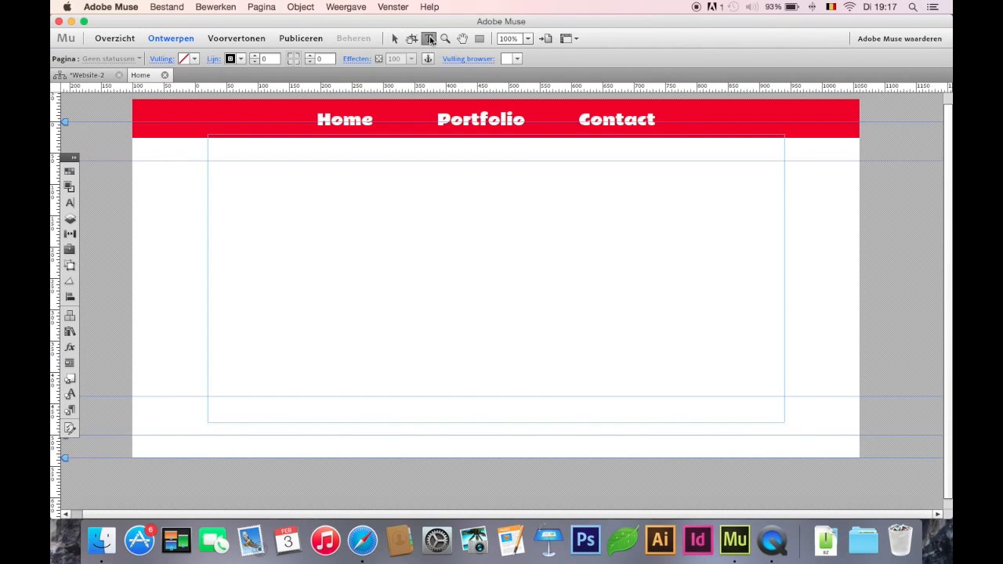
{"action": "left_click_drag", "start_coordinate": [329, 170], "coordinate": [721, 313]}
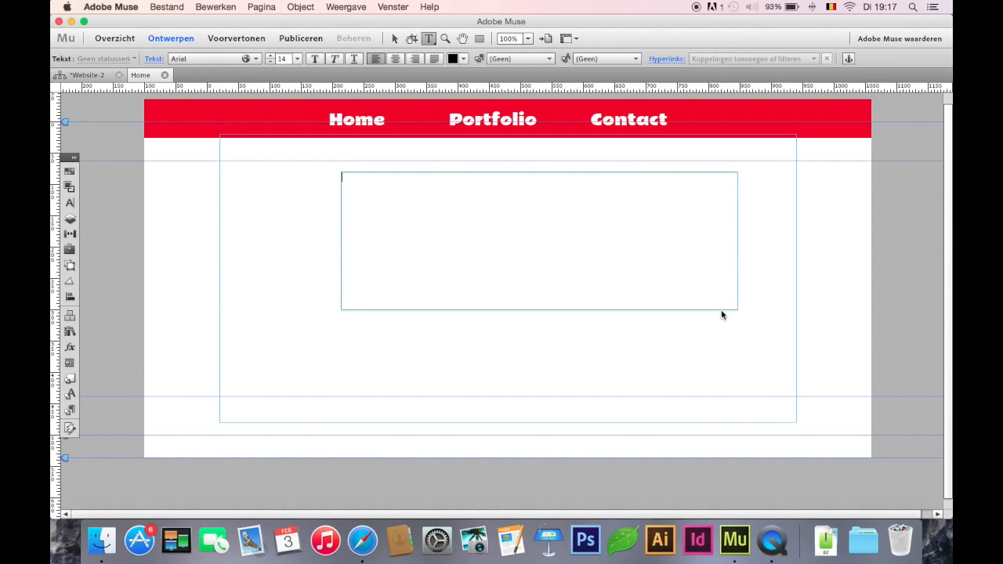
{"action": "type", "text": "home"}
{"action": "left_click", "coordinate": [395, 38]}
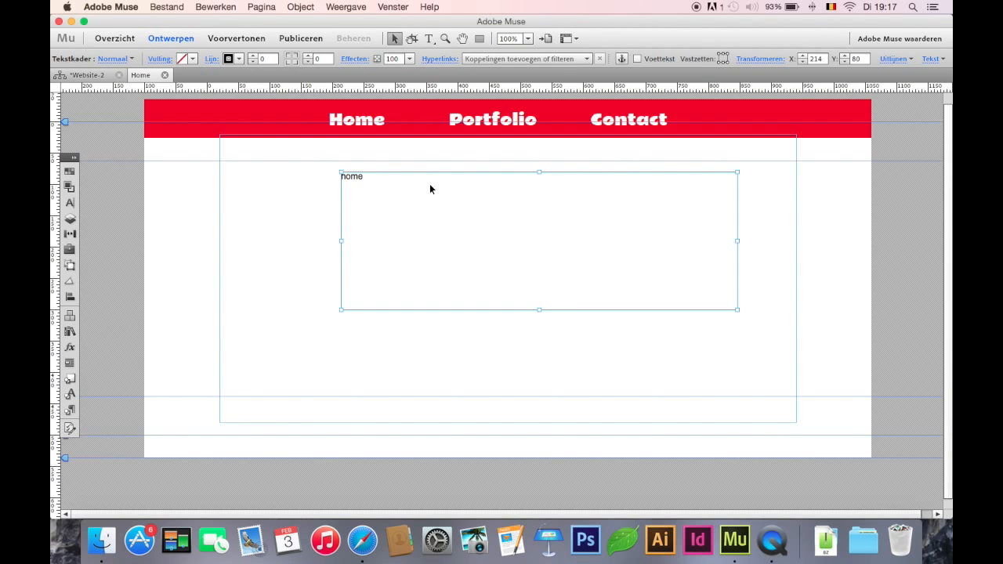
{"action": "left_click", "coordinate": [100, 76]}
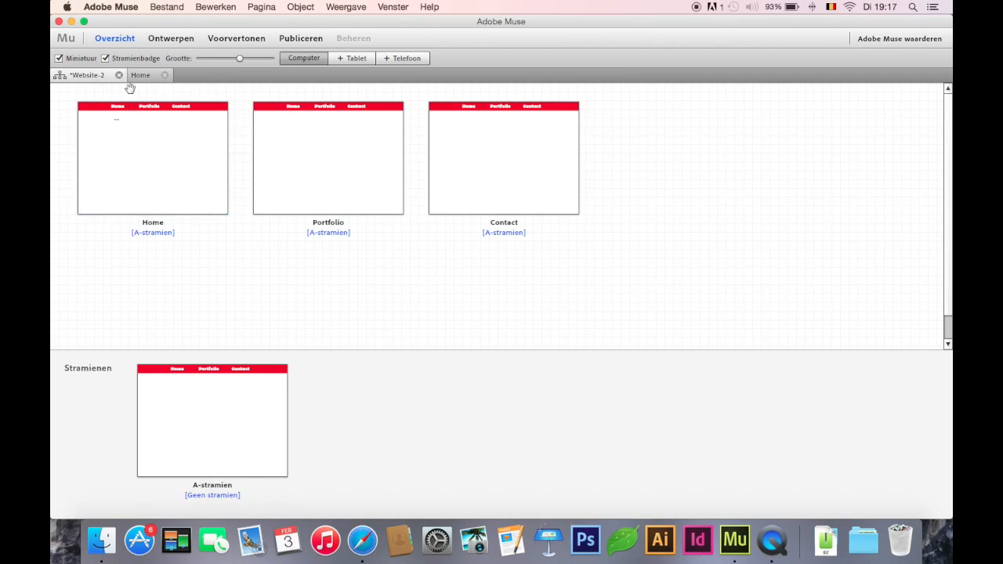
Paste the copied text frame onto the Portfolio page, change its text to "Portfolio", and return to the site plan
{"action": "double_click", "coordinate": [330, 165]}
{"action": "key", "text": "super+v"}
{"action": "double_click", "coordinate": [365, 257]}
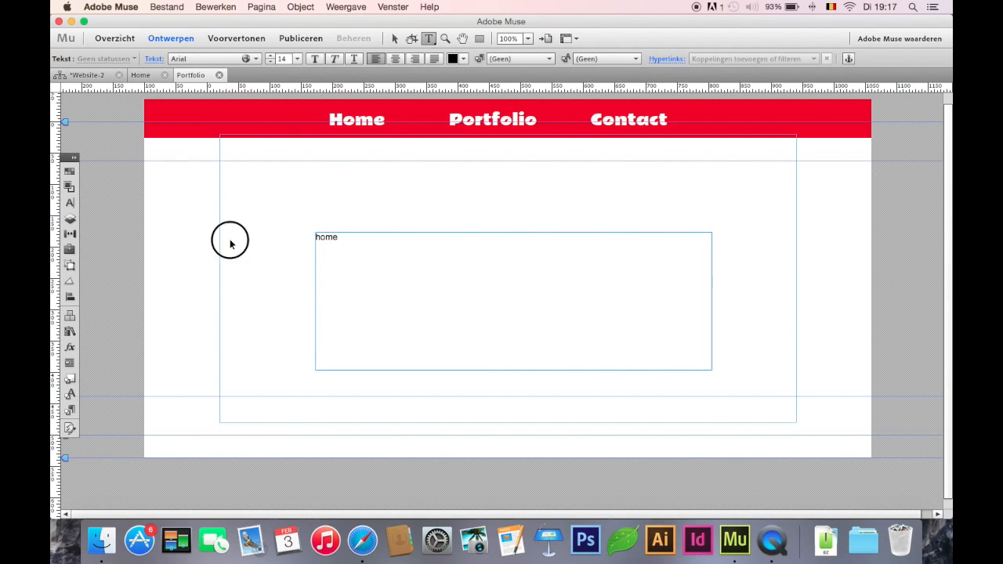
{"action": "key", "text": "BackSpace"}
{"action": "key", "text": "BackSpace"}
{"action": "type", "text": "Portfolio"}
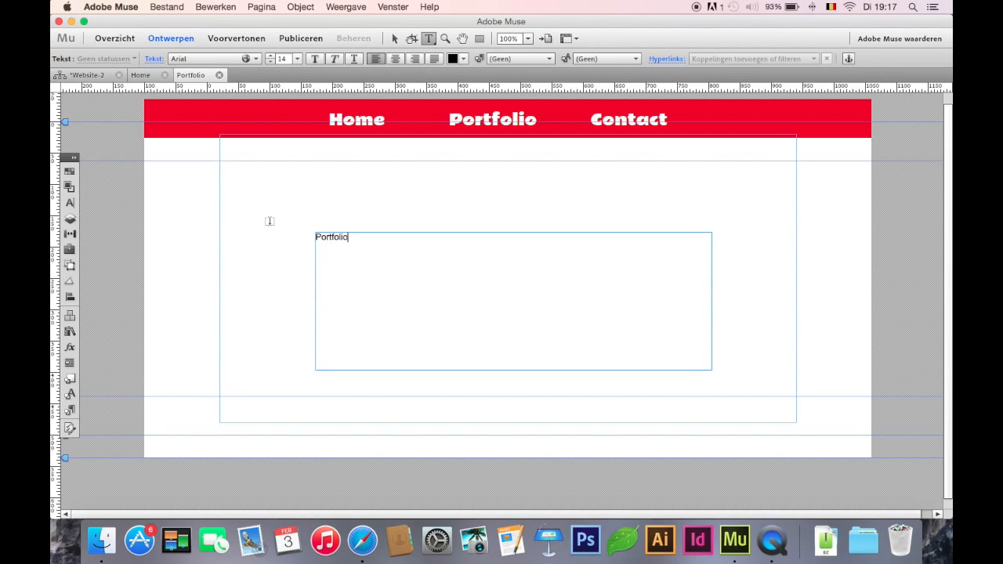
{"action": "left_click", "coordinate": [394, 38]}
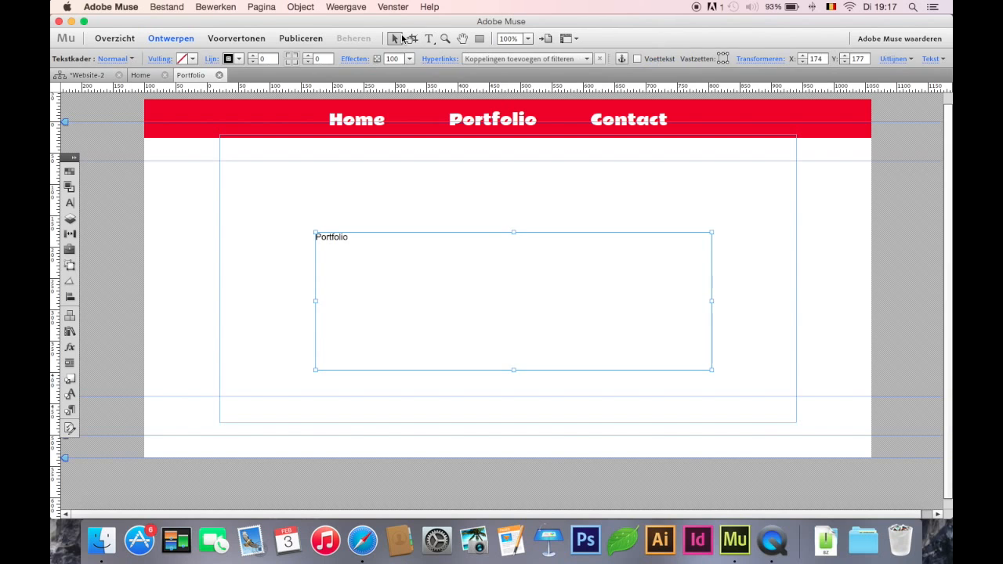
{"action": "left_click", "coordinate": [105, 75]}
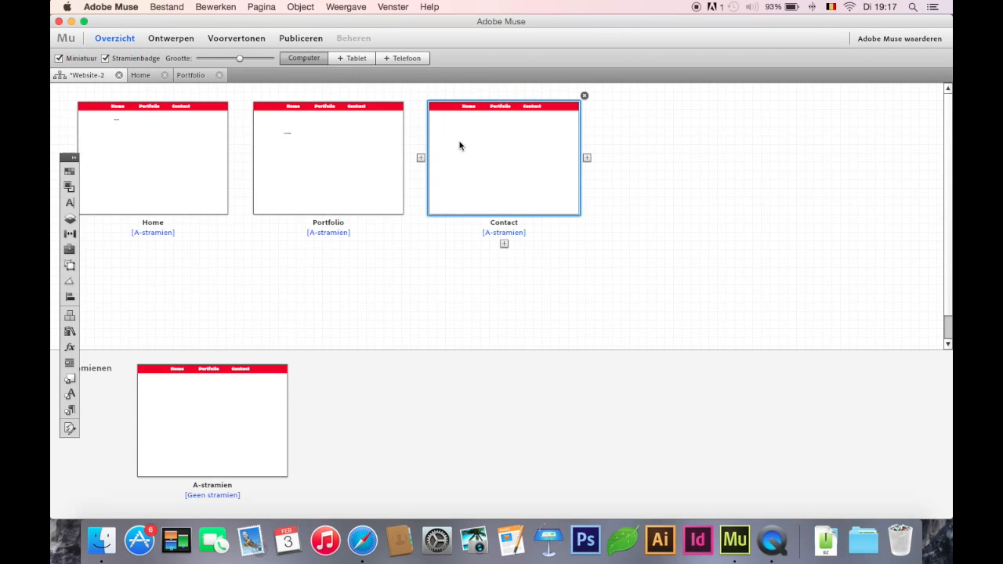
Paste the copied text frame onto the Contact page and replace its text with "contact"
{"action": "double_click", "coordinate": [459, 144]}
{"action": "key", "text": "super+v"}
{"action": "double_click", "coordinate": [365, 235]}
{"action": "scroll", "coordinate": [376, 236], "scroll_direction": "left", "scroll_amount": 1}
{"action": "left_click_drag", "start_coordinate": [383, 238], "coordinate": [173, 200]}
{"action": "type", "text": "con"}
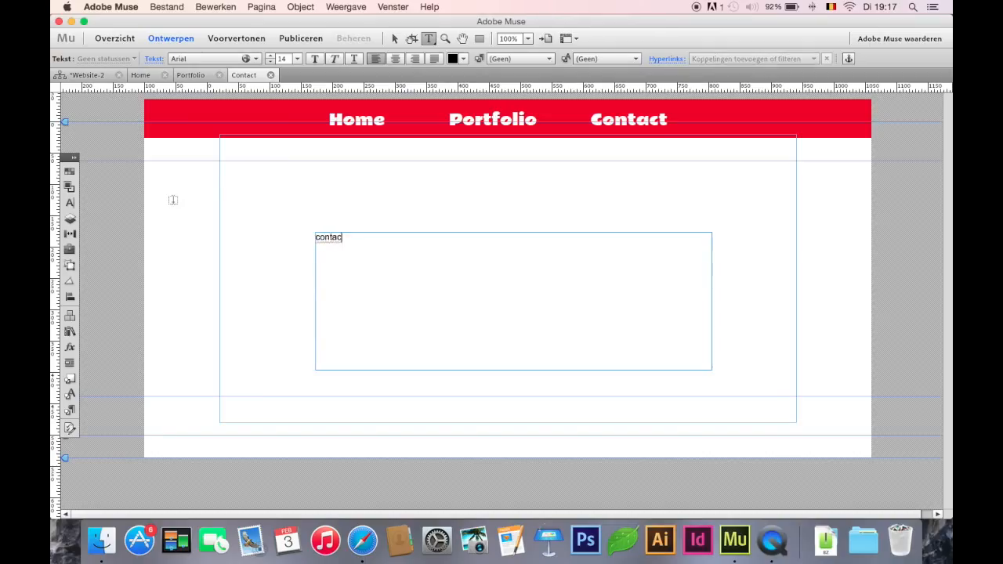
Preview the site, try the Home, Portfolio and Contact menu links, and return to the Contact page's design with nothing selected
{"action": "left_click", "coordinate": [255, 37]}
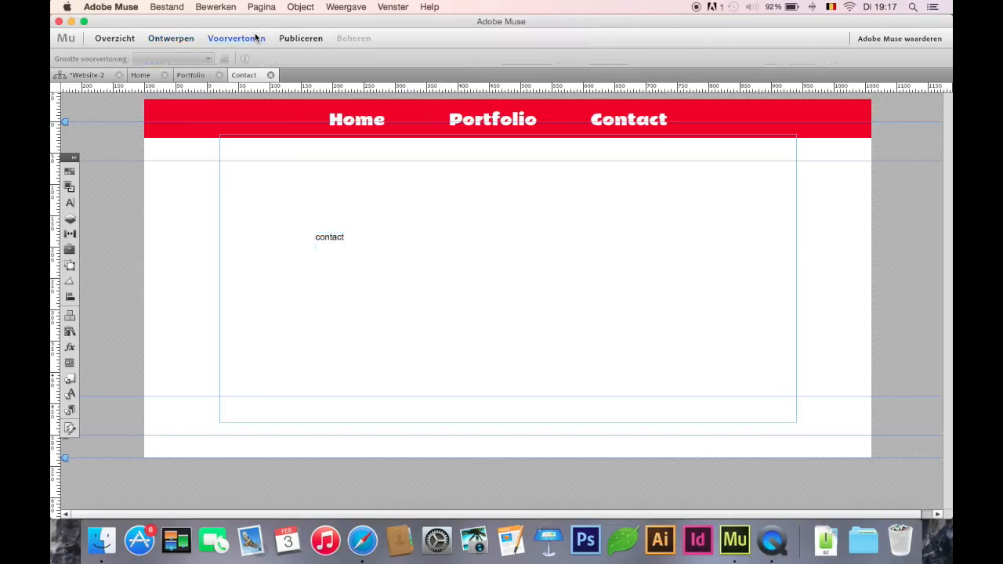
{"action": "left_click", "coordinate": [369, 94]}
{"action": "left_click", "coordinate": [521, 87]}
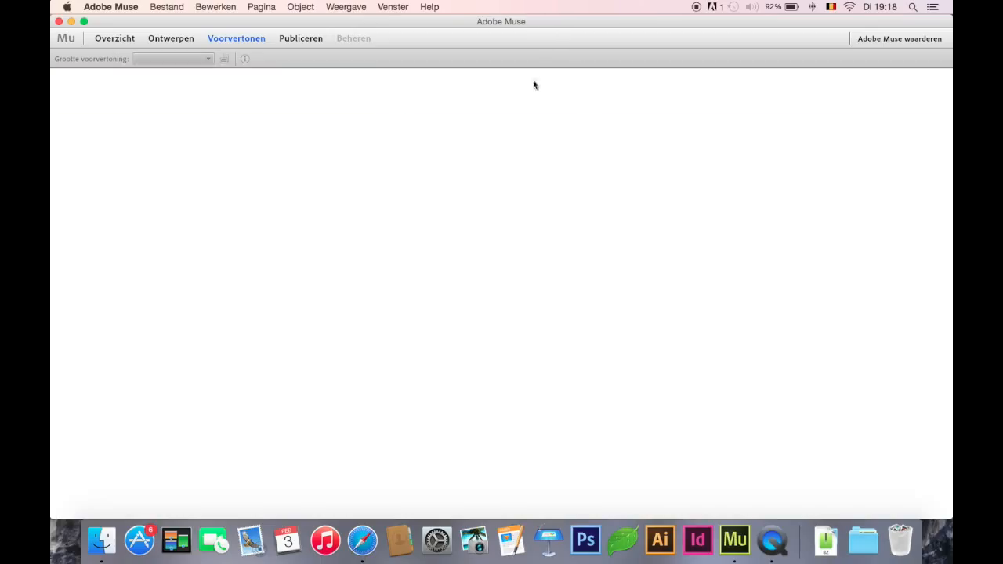
{"action": "left_click", "coordinate": [615, 91]}
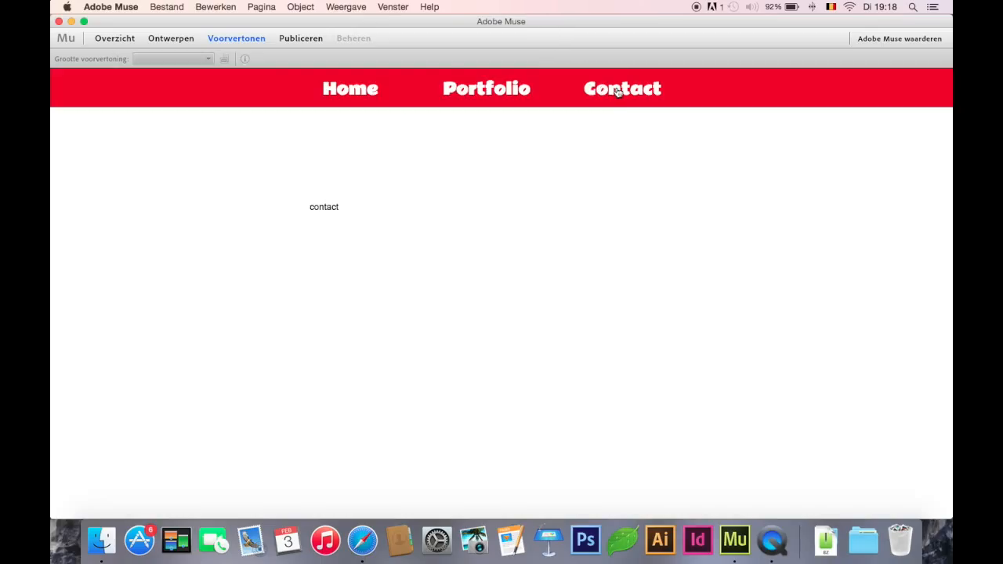
{"action": "left_click", "coordinate": [173, 39]}
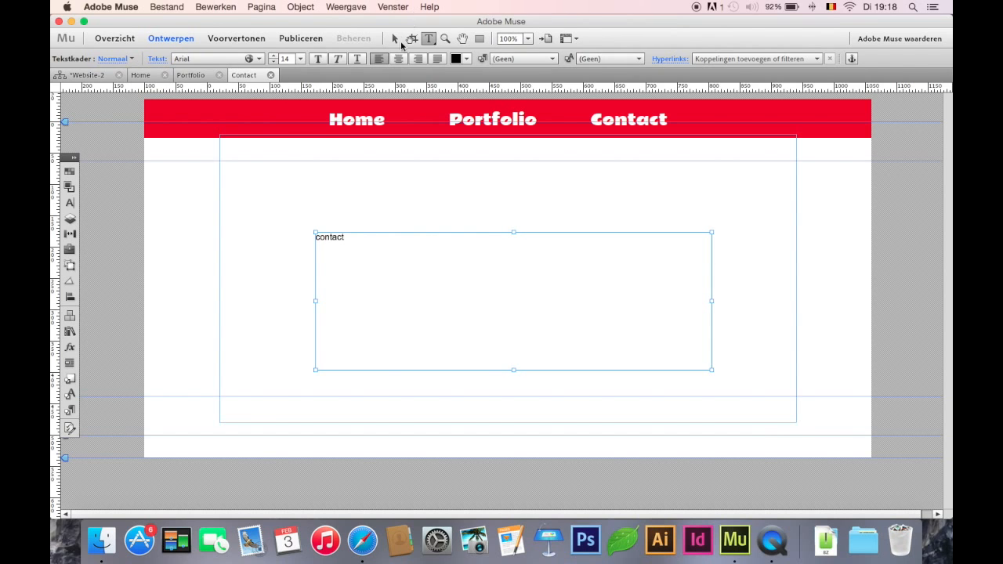
{"action": "left_click", "coordinate": [395, 39]}
{"action": "left_click", "coordinate": [373, 185]}
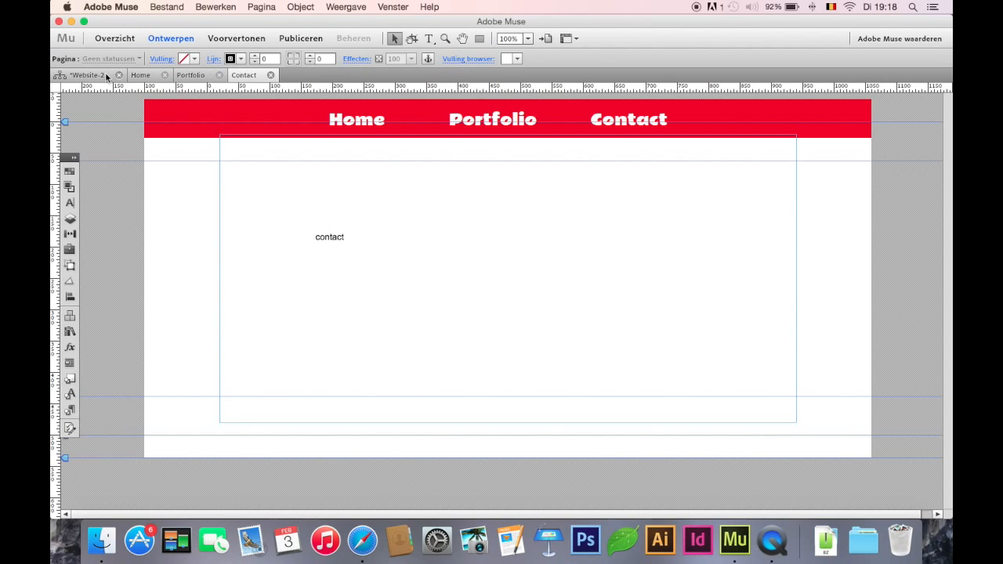
Expand the panel dock and add a new layer named "sliding Menu" above Laag 1
{"action": "left_click", "coordinate": [76, 158]}
{"action": "left_click_drag", "start_coordinate": [89, 157], "coordinate": [93, 112]}
{"action": "left_click", "coordinate": [122, 123]}
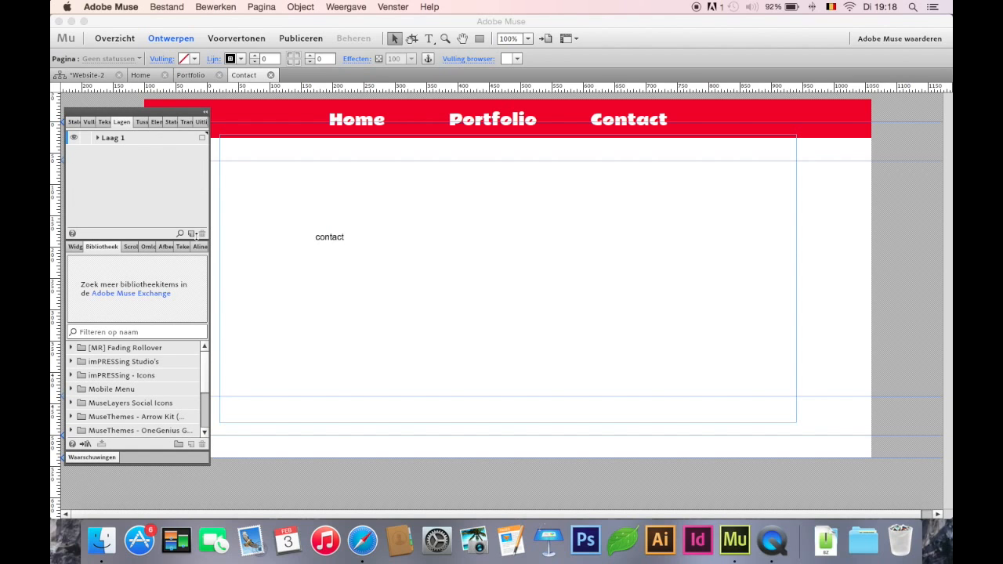
{"action": "left_click", "coordinate": [191, 234]}
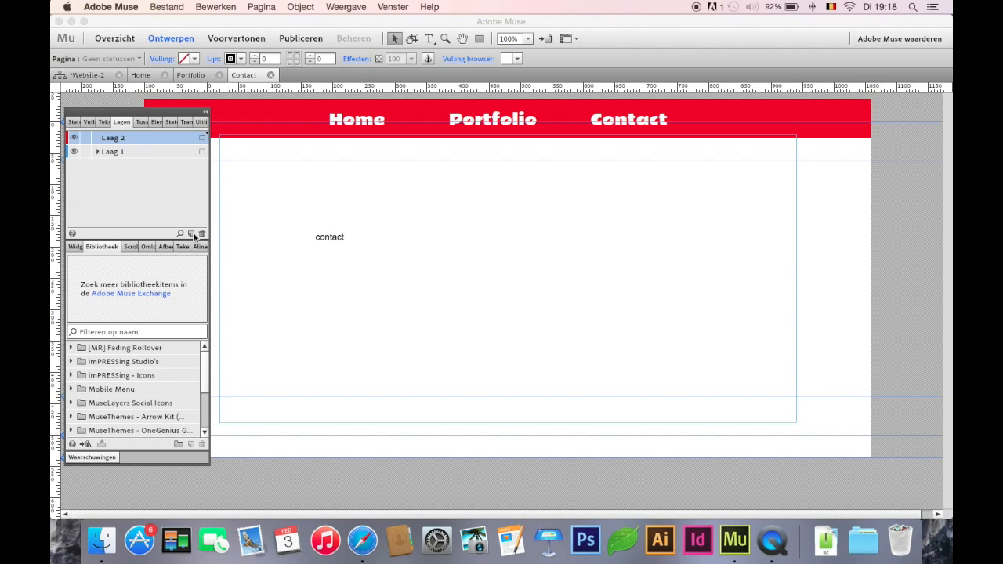
{"action": "double_click", "coordinate": [120, 141]}
{"action": "type", "text": "sliding Menu"}
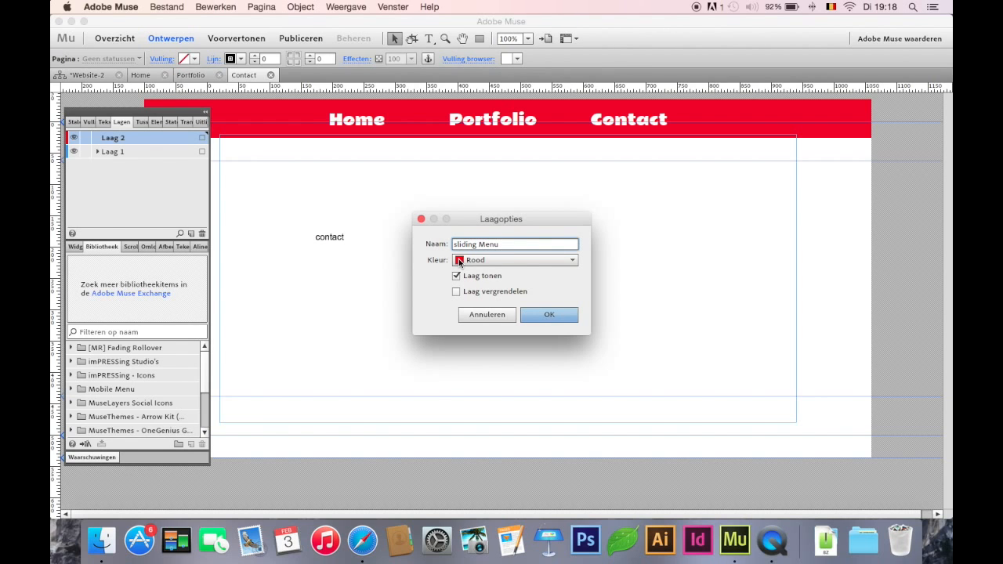
{"action": "left_click", "coordinate": [546, 313]}
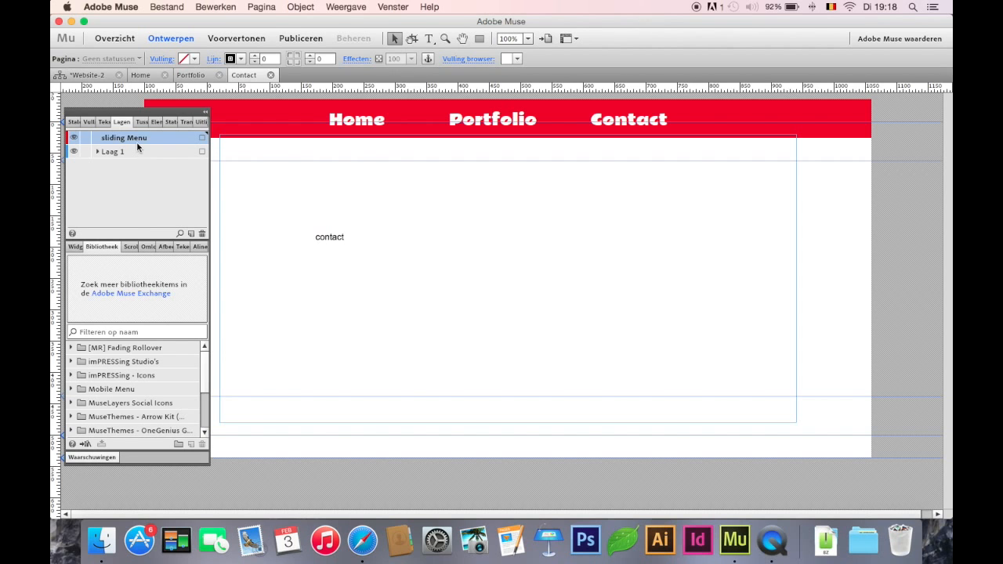
Draw a full-width rectangle below the header at about X -100, Y 39 on the sliding Menu layer, with stroke width 0
{"action": "left_click_drag", "start_coordinate": [126, 112], "coordinate": [239, 191]}
{"action": "left_click", "coordinate": [480, 38]}
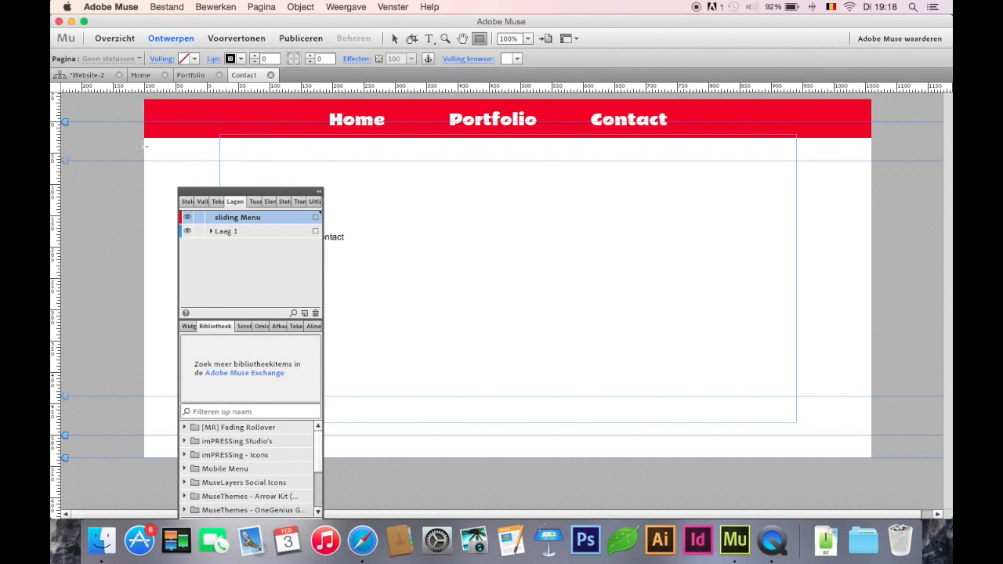
{"action": "mouse_move", "coordinate": [144, 146]}
{"action": "left_mouse_down"}
{"action": "mouse_move", "coordinate": [381, 130]}
{"action": "mouse_move", "coordinate": [918, 197]}
{"action": "mouse_move", "coordinate": [891, 170]}
{"action": "mouse_move", "coordinate": [855, 170]}
{"action": "left_mouse_up"}
{"action": "left_click", "coordinate": [395, 38]}
{"action": "left_click", "coordinate": [252, 62]}
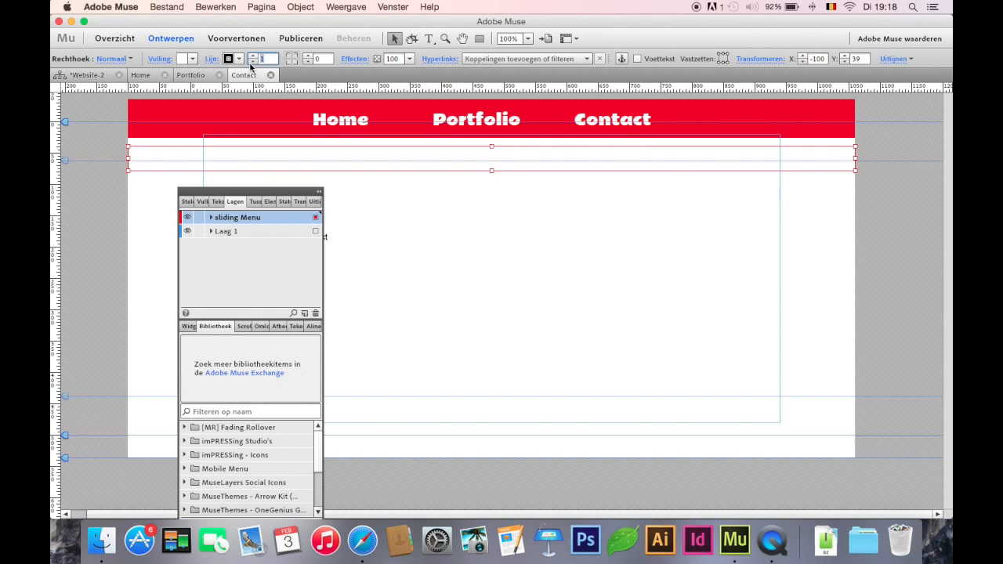
{"action": "left_click", "coordinate": [252, 61]}
Fill the new rectangle with red ED1C24 and place it just below the header, leaving a narrow white gap
{"action": "left_click", "coordinate": [192, 58]}
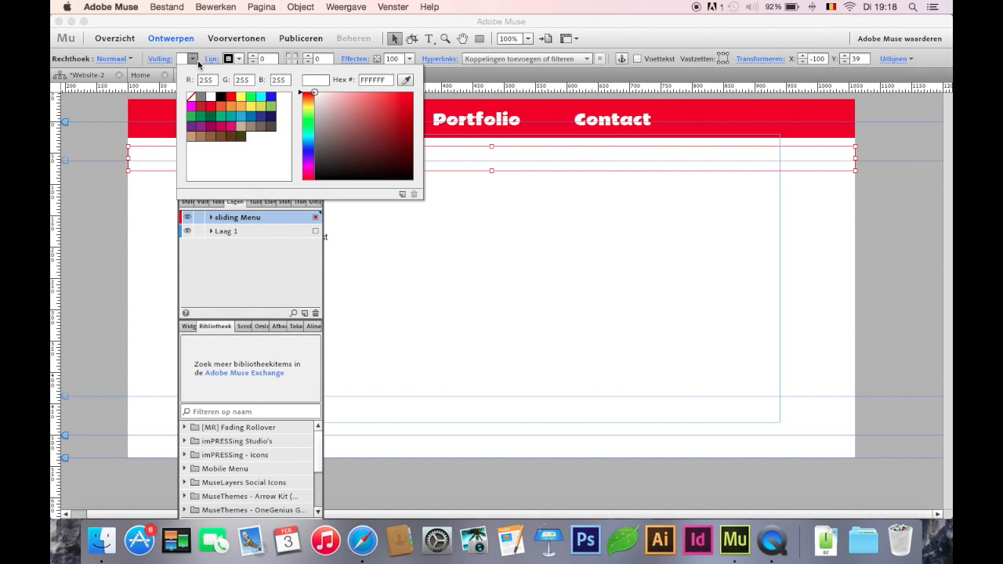
{"action": "left_click", "coordinate": [212, 106]}
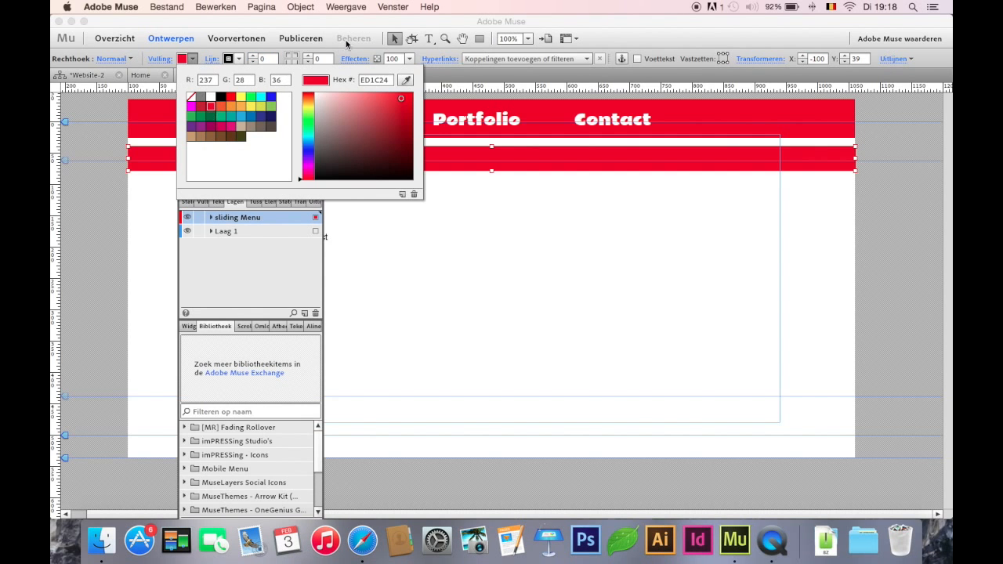
{"action": "left_click", "coordinate": [394, 39]}
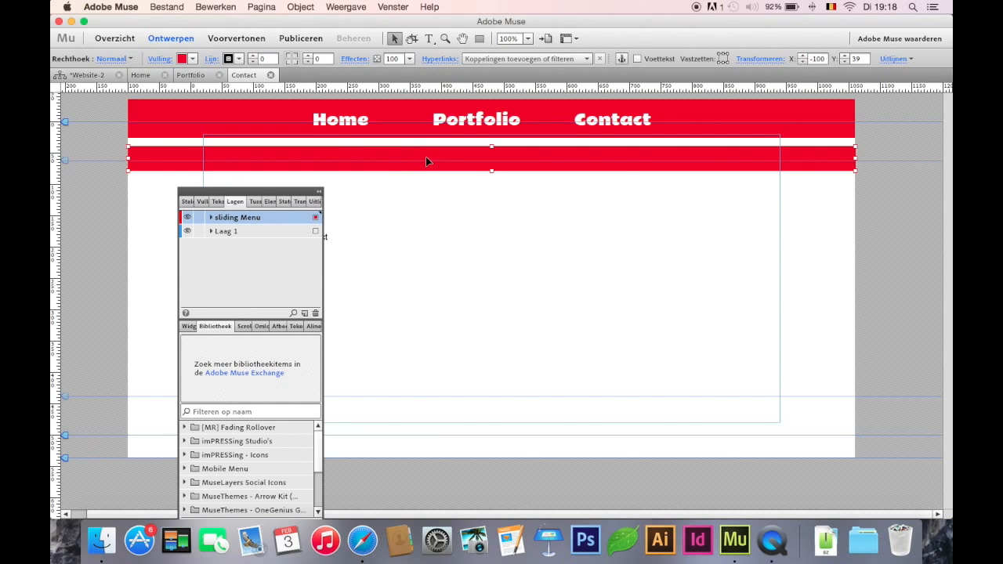
{"action": "left_click_drag", "start_coordinate": [425, 157], "coordinate": [426, 147]}
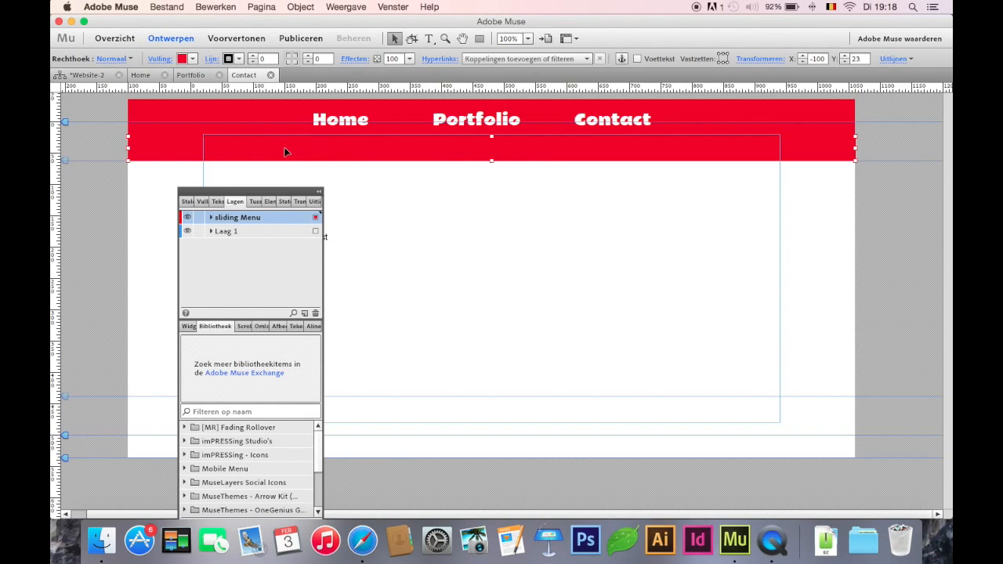
{"action": "key", "text": "shift+Down"}
{"action": "left_click", "coordinate": [397, 192]}
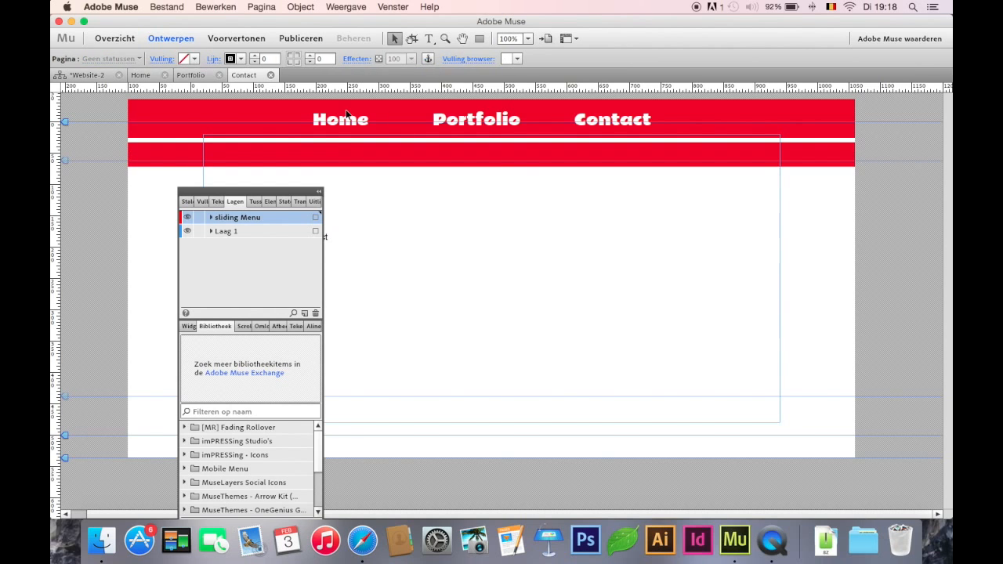
Copy the three menu text frames from the A-stramien master onto the Contact page's second bar at about X 201, Y 33
{"action": "left_click", "coordinate": [147, 75]}
{"action": "left_click", "coordinate": [92, 76]}
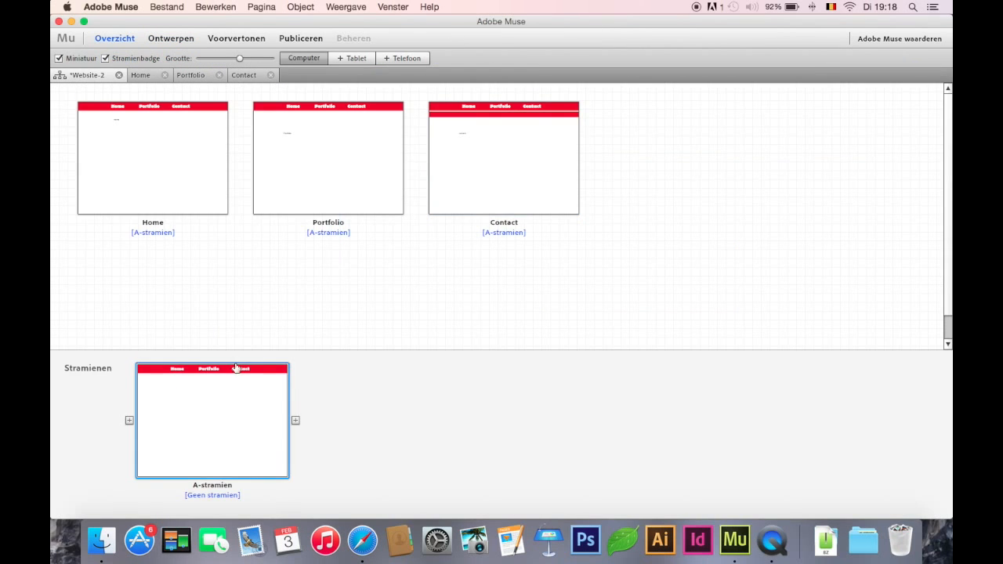
{"action": "double_click", "coordinate": [230, 403]}
{"action": "left_click", "coordinate": [351, 123]}
{"action": "left_click", "coordinate": [487, 119], "text": "shift"}
{"action": "left_click", "coordinate": [615, 118], "text": "shift"}
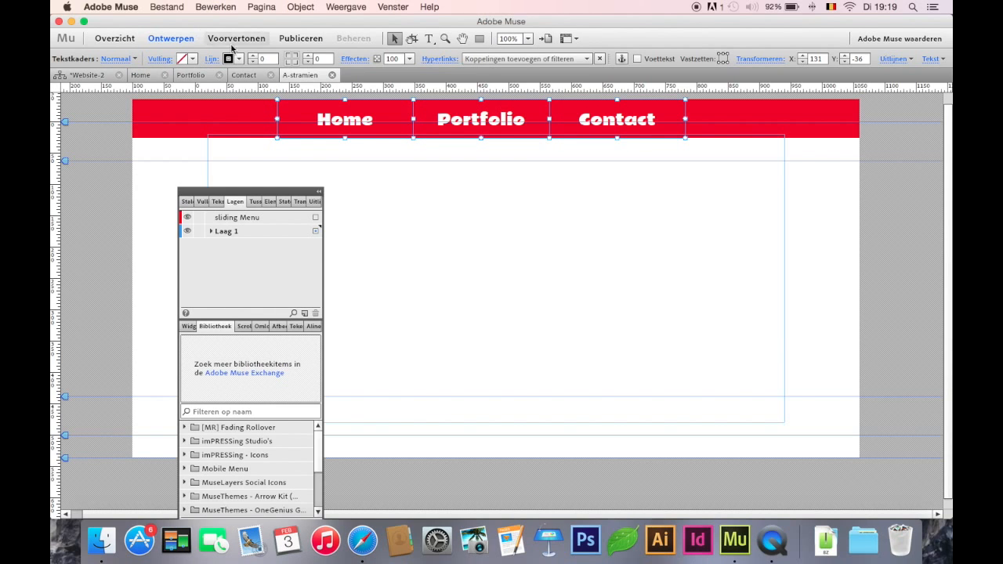
{"action": "left_click", "coordinate": [247, 76]}
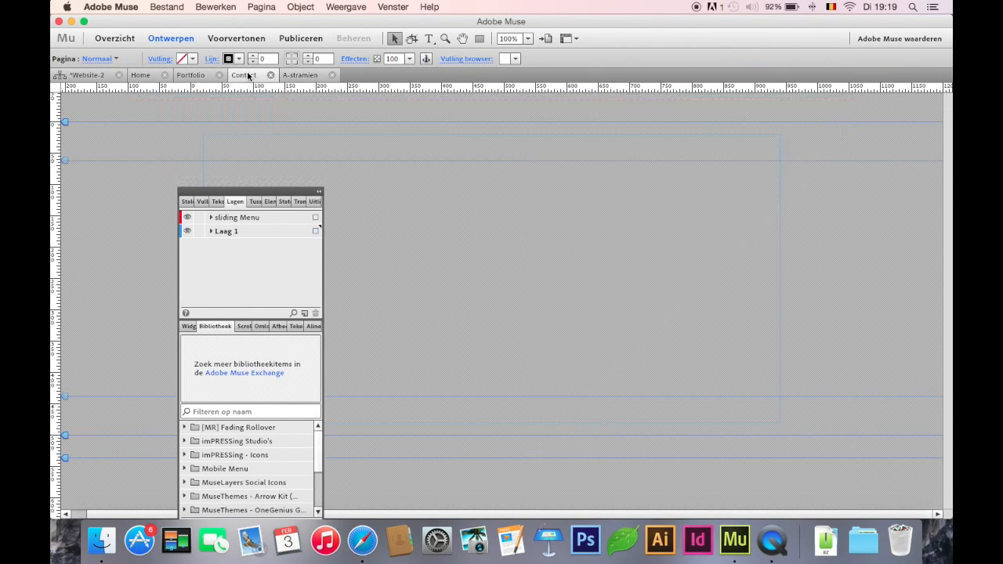
{"action": "key", "text": "super+v"}
{"action": "left_click_drag", "start_coordinate": [478, 290], "coordinate": [496, 150]}
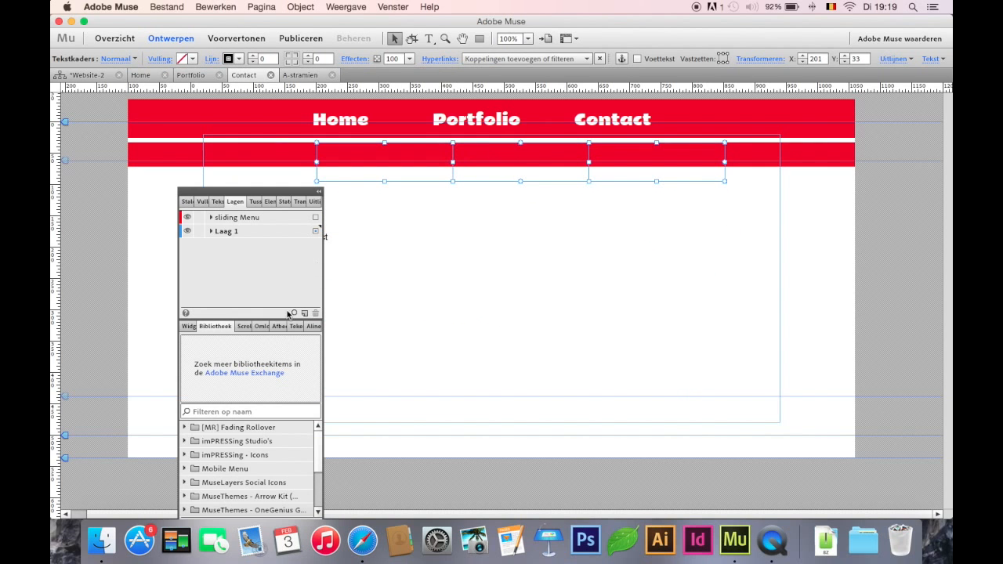
Set the space before the three pasted menu texts to 0 and try to raise their frames in the stacking order
{"action": "left_click", "coordinate": [213, 202]}
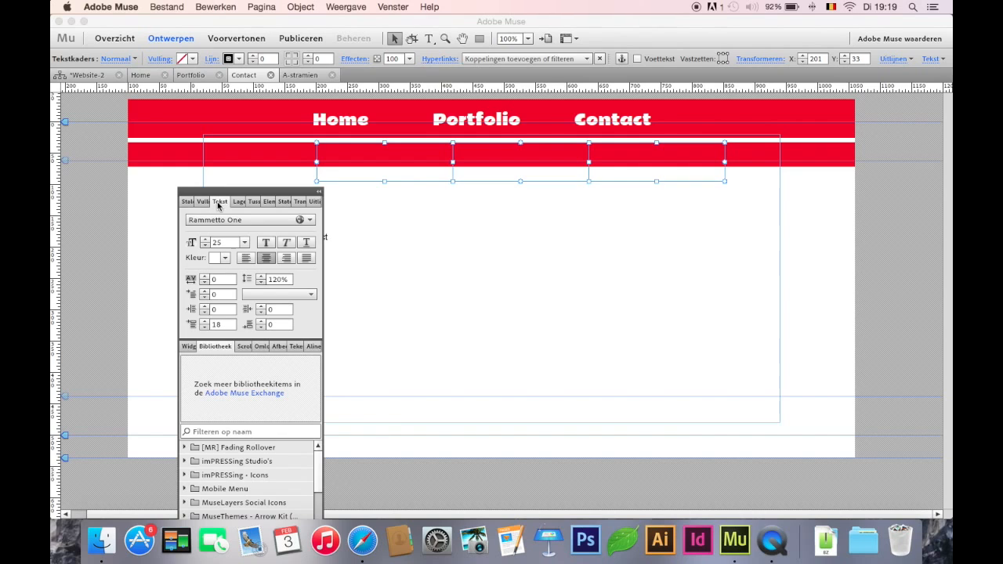
{"action": "left_click", "coordinate": [205, 325]}
{"action": "left_click", "coordinate": [205, 328]}
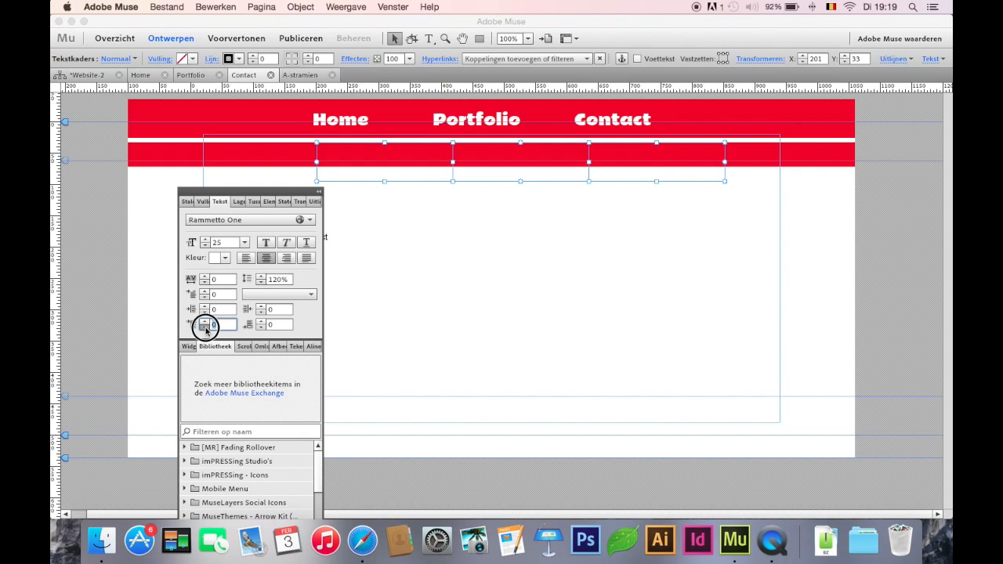
{"action": "right_click", "coordinate": [499, 174]}
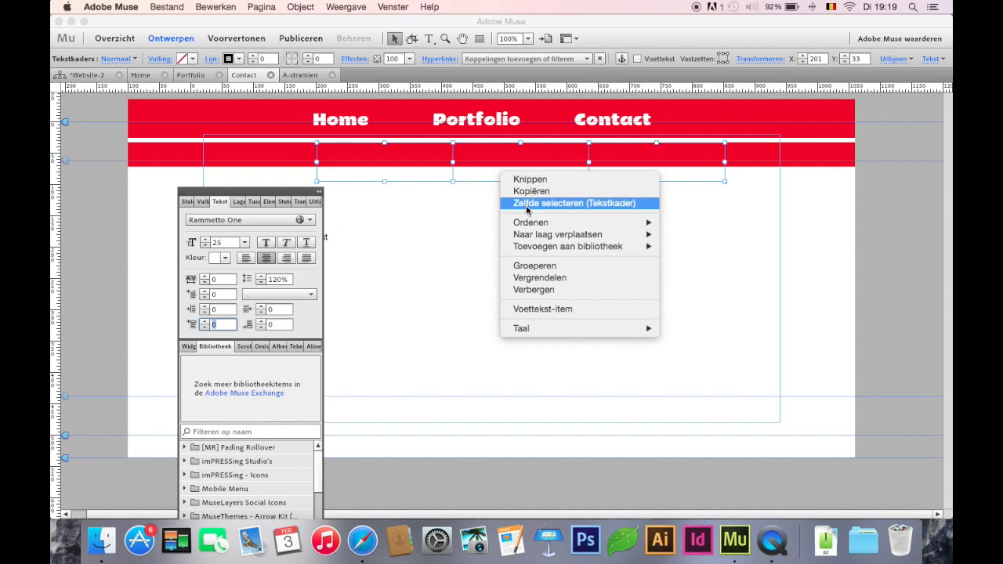
{"action": "mouse_move", "coordinate": [535, 223]}
{"action": "left_click", "coordinate": [700, 226]}
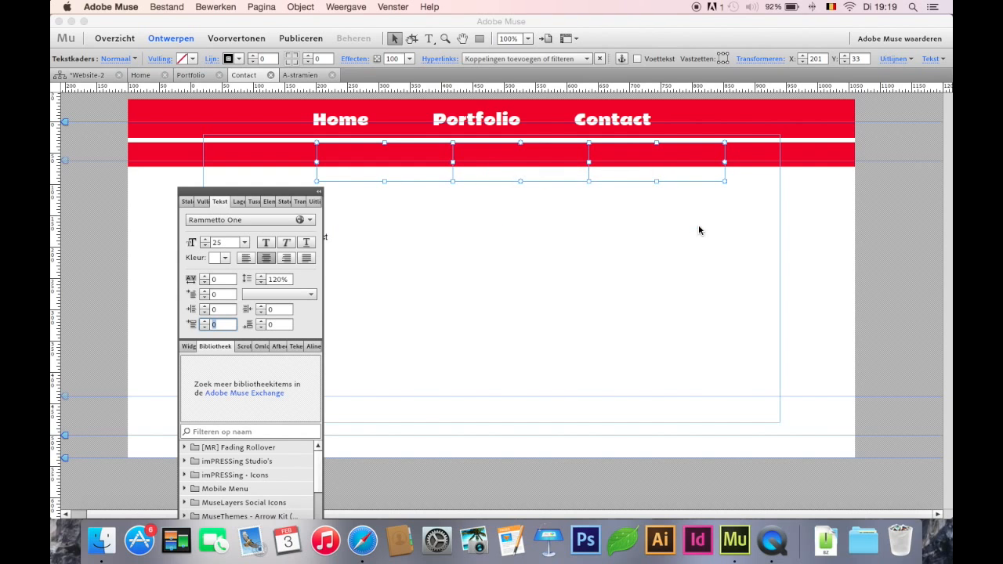
{"action": "left_click", "coordinate": [522, 182]}
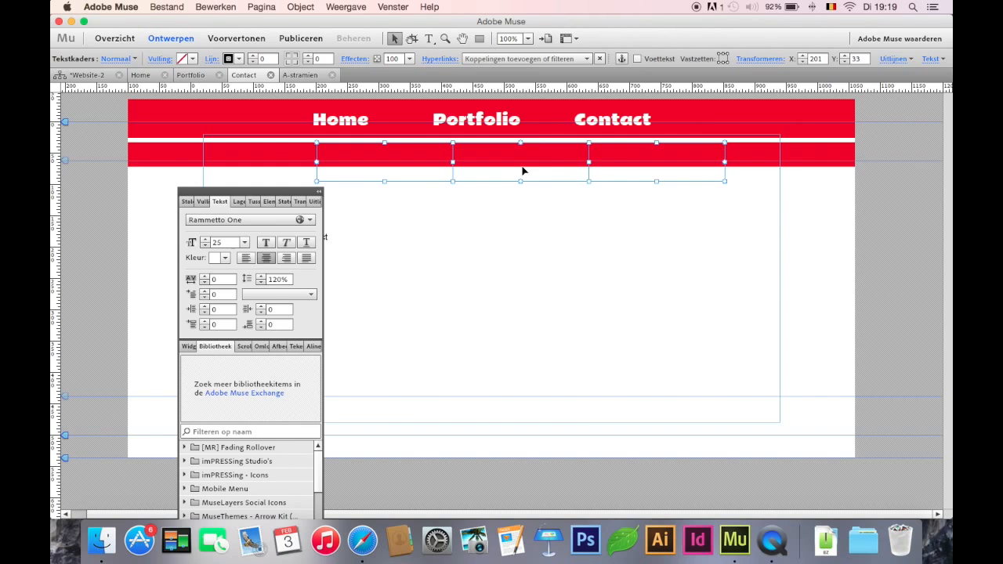
Reduce the font size of the pasted Portfolio menu text to 21
{"action": "key", "text": "t"}
{"action": "left_click", "coordinate": [533, 162]}
{"action": "key", "text": "super+a"}
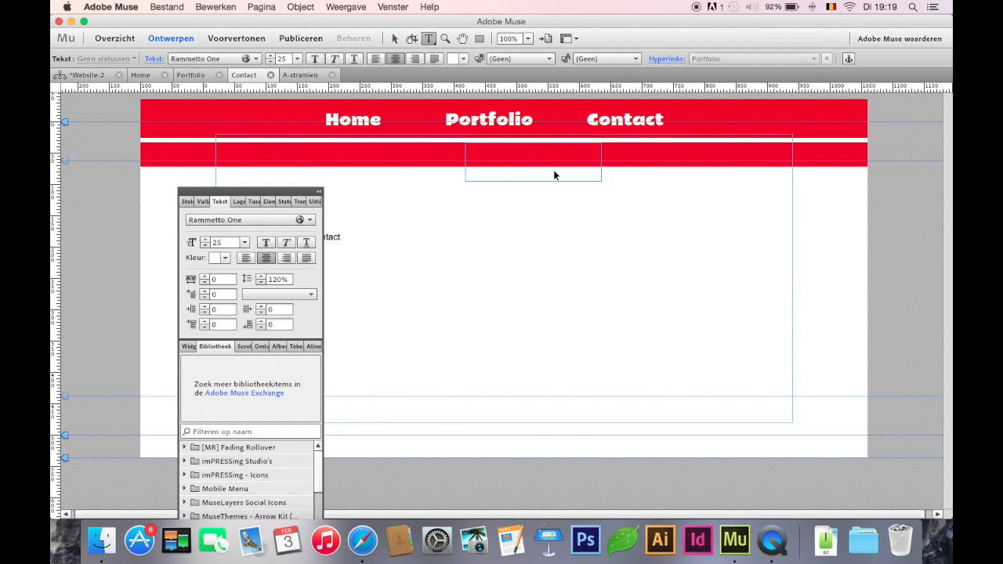
{"action": "left_click", "coordinate": [270, 62]}
{"action": "left_click", "coordinate": [270, 61]}
{"action": "left_click", "coordinate": [271, 62]}
{"action": "left_click", "coordinate": [270, 62]}
{"action": "left_click", "coordinate": [394, 38]}
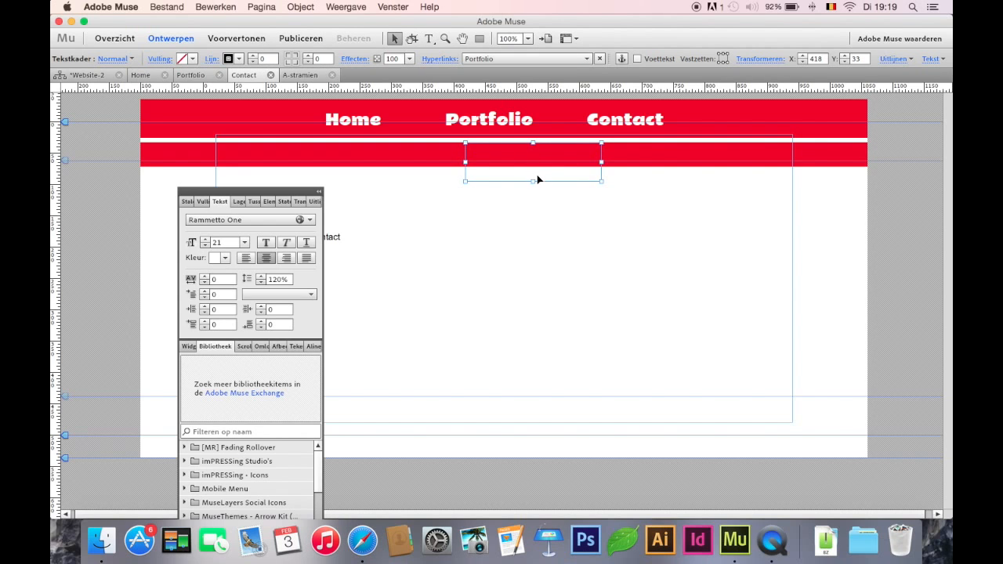
Try to change the pasted Portfolio frame's stacking order, and clear the pasted menu frames from the second bar
{"action": "right_click", "coordinate": [537, 176]}
{"action": "mouse_move", "coordinate": [583, 240]}
{"action": "left_click", "coordinate": [722, 240]}
{"action": "left_click_drag", "start_coordinate": [537, 166], "coordinate": [649, 174]}
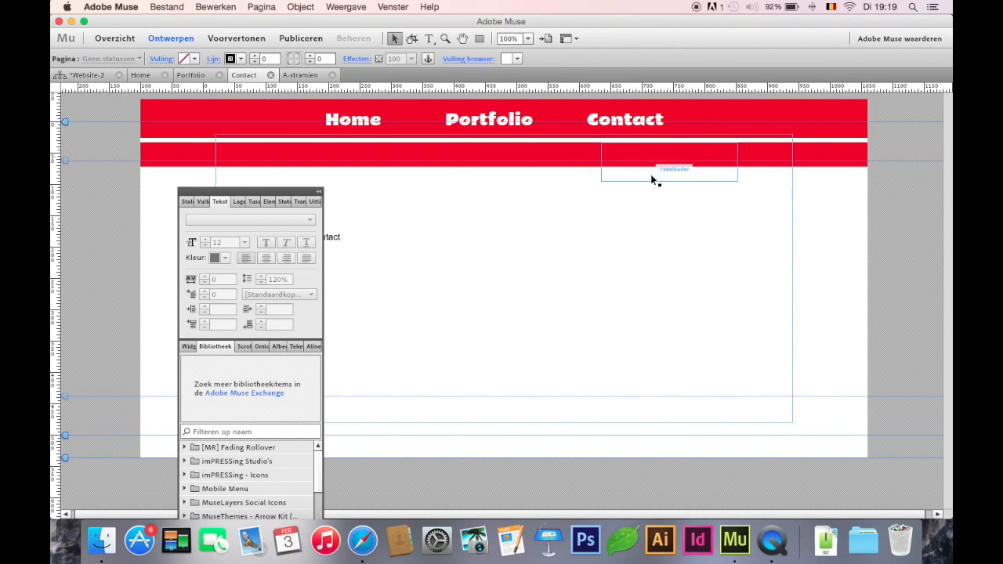
{"action": "left_click", "coordinate": [411, 206]}
{"action": "left_click", "coordinate": [378, 171]}
Draw a small text frame in the second red bar below the Home menu item and deselect it
{"action": "key", "text": "t"}
{"action": "left_click_drag", "start_coordinate": [345, 143], "coordinate": [428, 167]}
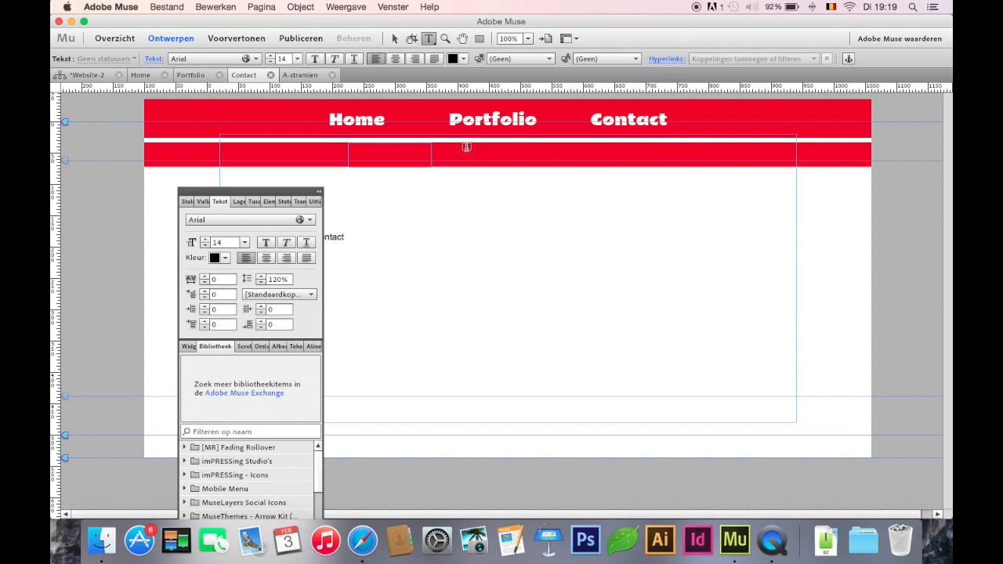
{"action": "left_click", "coordinate": [351, 150]}
{"action": "left_click", "coordinate": [377, 150]}
{"action": "left_click", "coordinate": [378, 150]}
{"action": "left_click", "coordinate": [394, 37]}
{"action": "left_click", "coordinate": [395, 122]}
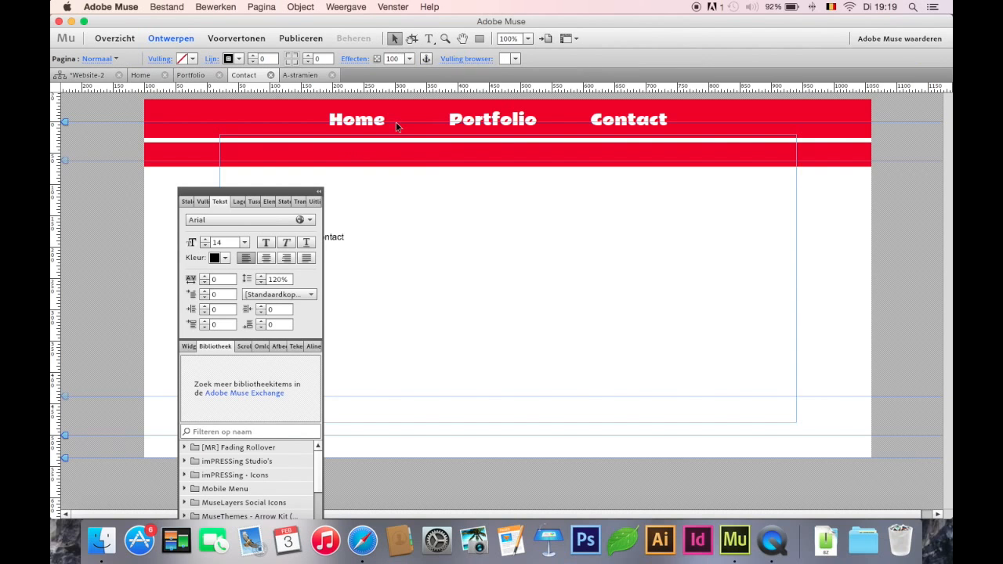
Try a small text frame with an adjusted font size in the second red bar below Home
{"action": "left_click", "coordinate": [427, 38]}
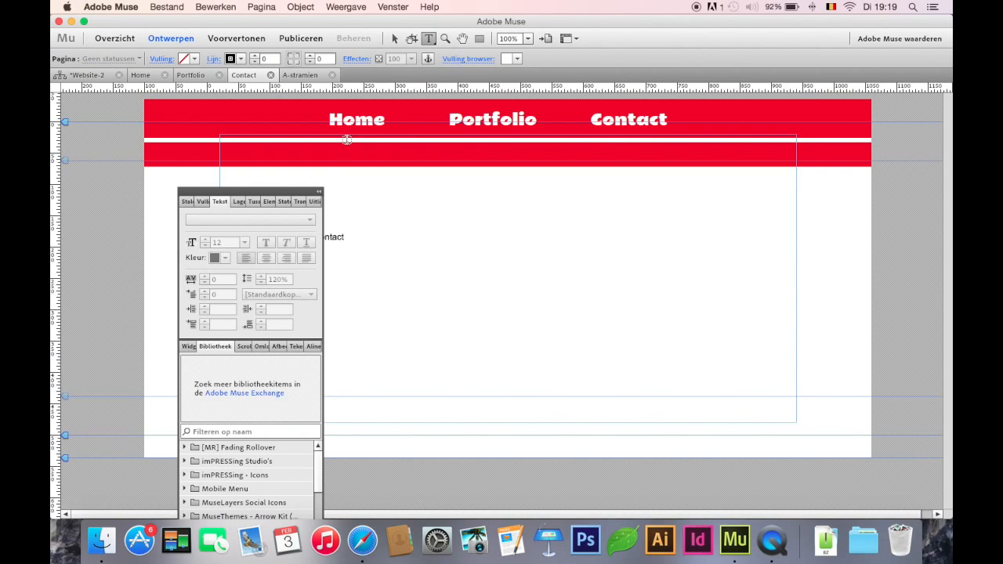
{"action": "left_click_drag", "start_coordinate": [347, 141], "coordinate": [413, 163]}
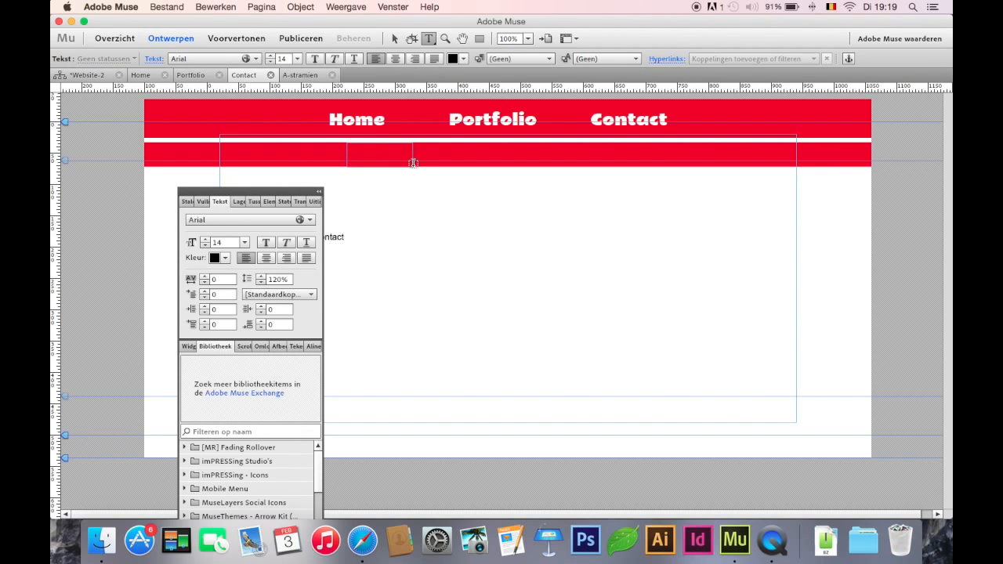
{"action": "left_click", "coordinate": [271, 62]}
{"action": "left_click", "coordinate": [271, 63]}
{"action": "left_click", "coordinate": [272, 63]}
{"action": "left_click", "coordinate": [271, 63]}
{"action": "left_click", "coordinate": [271, 63]}
{"action": "left_click", "coordinate": [271, 63]}
{"action": "left_click", "coordinate": [272, 63]}
{"action": "left_click", "coordinate": [272, 63]}
{"action": "left_click", "coordinate": [377, 158]}
{"action": "left_click", "coordinate": [394, 39]}
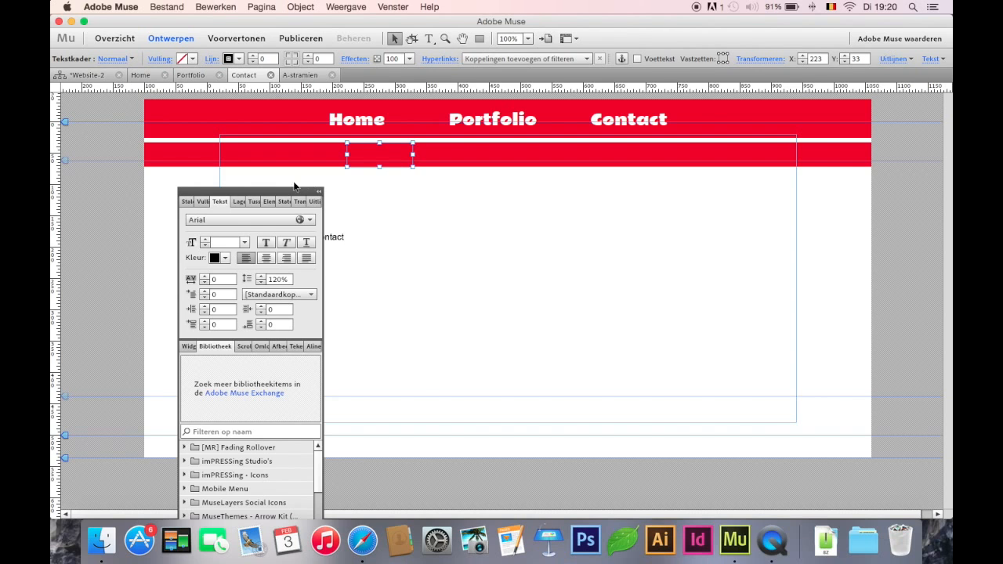
Make the sliding Menu layer the active layer and deselect the empty text frame
{"action": "left_click", "coordinate": [221, 201]}
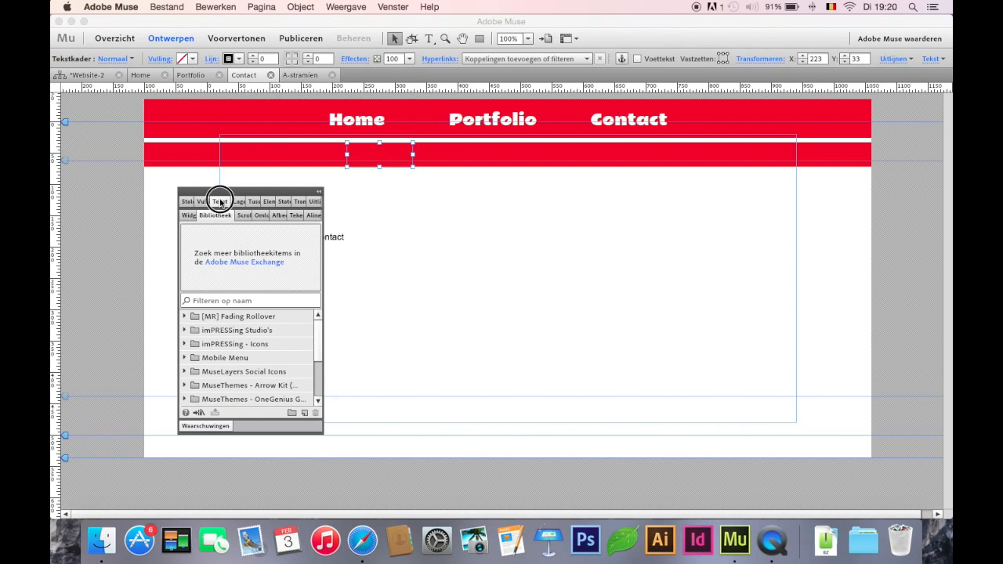
{"action": "left_click", "coordinate": [220, 201]}
{"action": "left_click", "coordinate": [237, 201]}
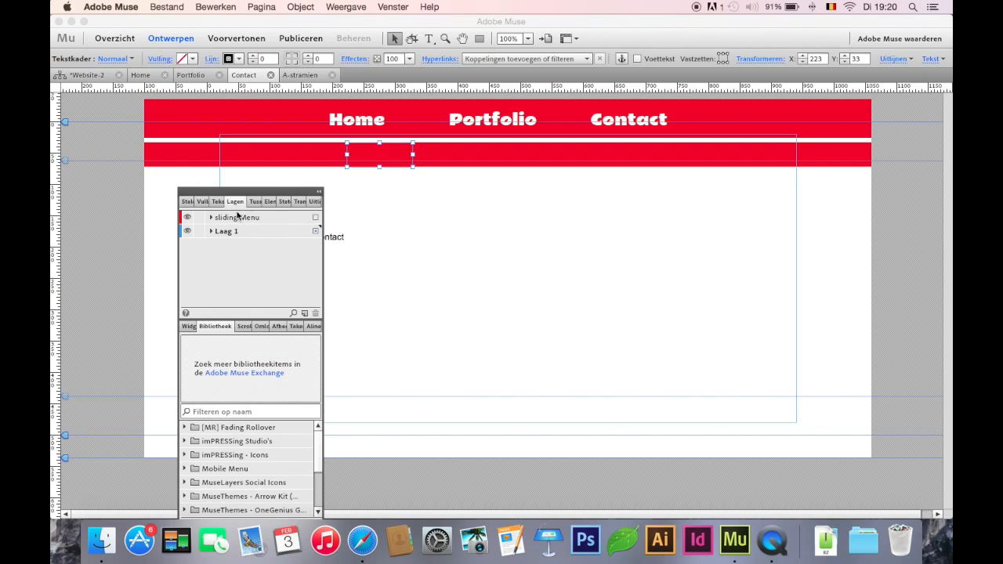
{"action": "left_click", "coordinate": [231, 219]}
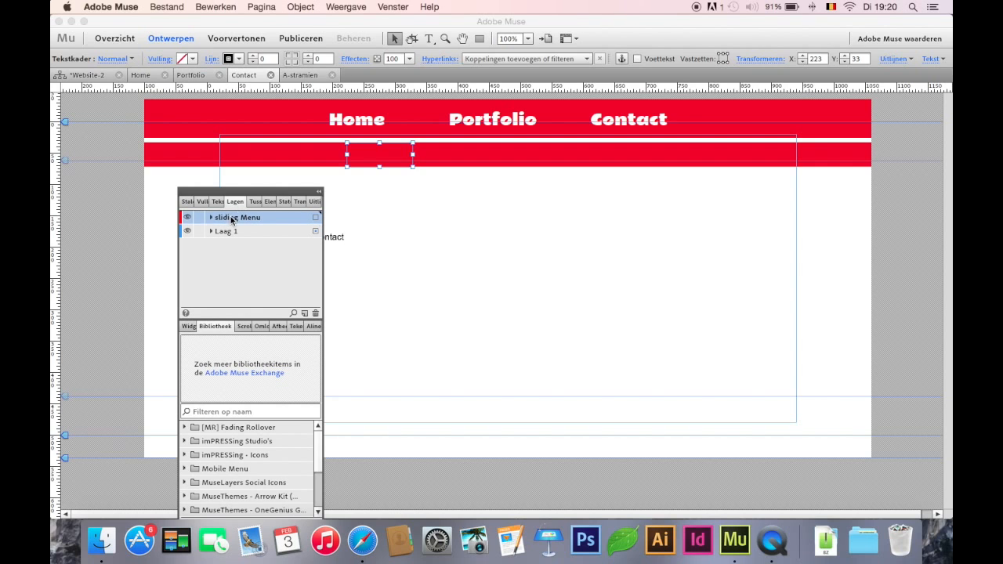
{"action": "left_click", "coordinate": [378, 168]}
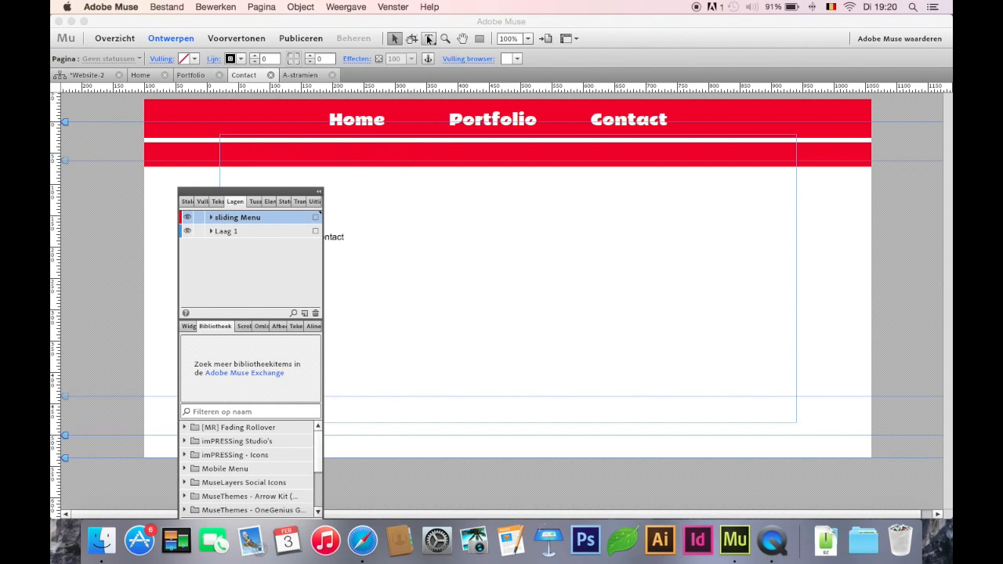
Draw a text frame in the second red bar below Home, enter "home" and center the text
{"action": "left_click", "coordinate": [430, 40]}
{"action": "left_click_drag", "start_coordinate": [350, 139], "coordinate": [439, 168]}
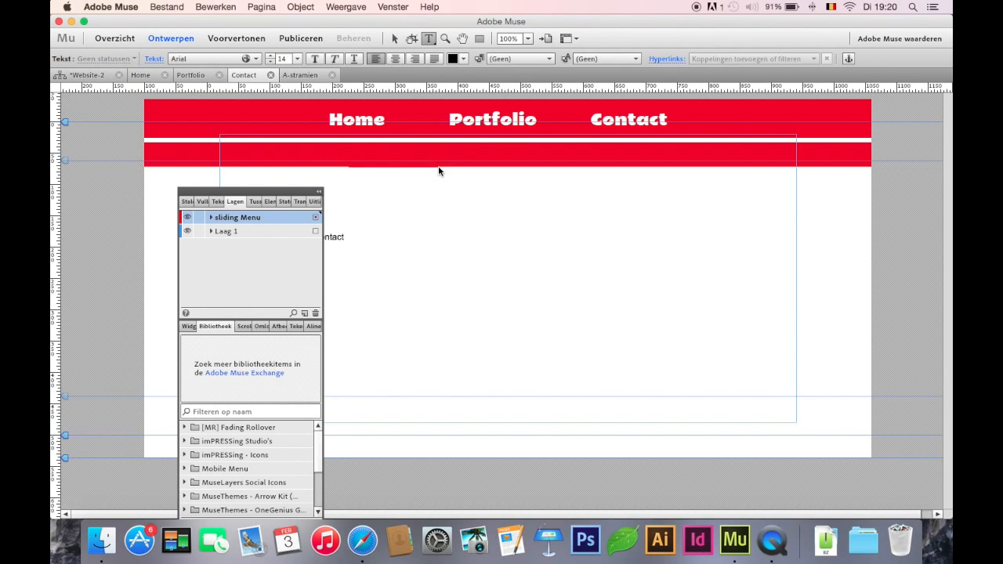
{"action": "type", "text": "home"}
{"action": "key", "text": "super+a"}
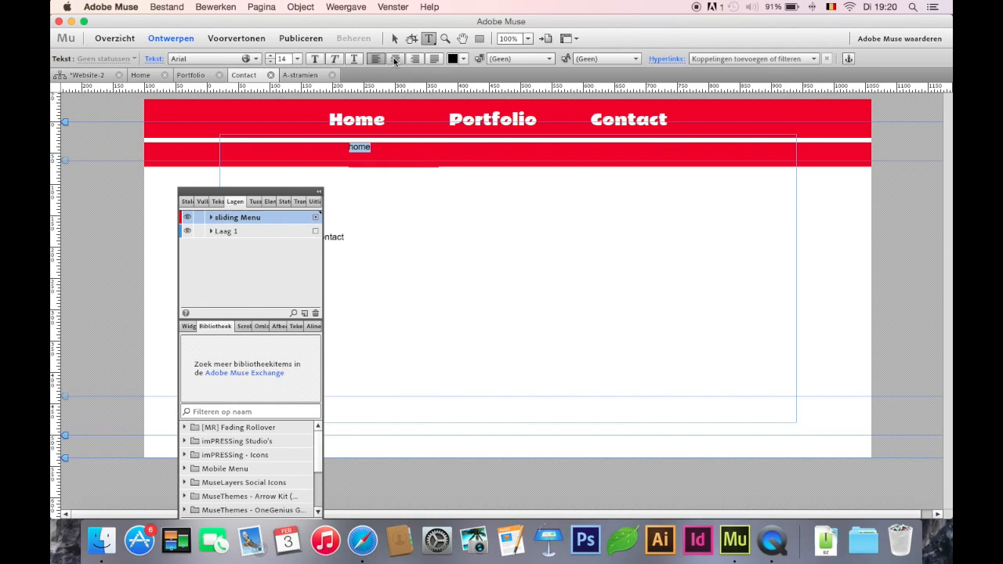
{"action": "left_click", "coordinate": [395, 58]}
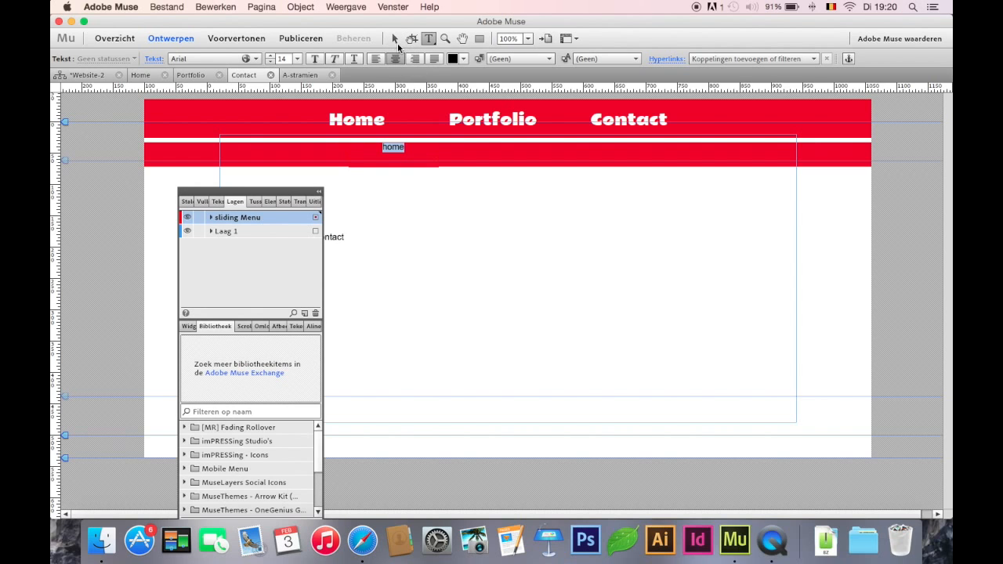
{"action": "left_click", "coordinate": [395, 39]}
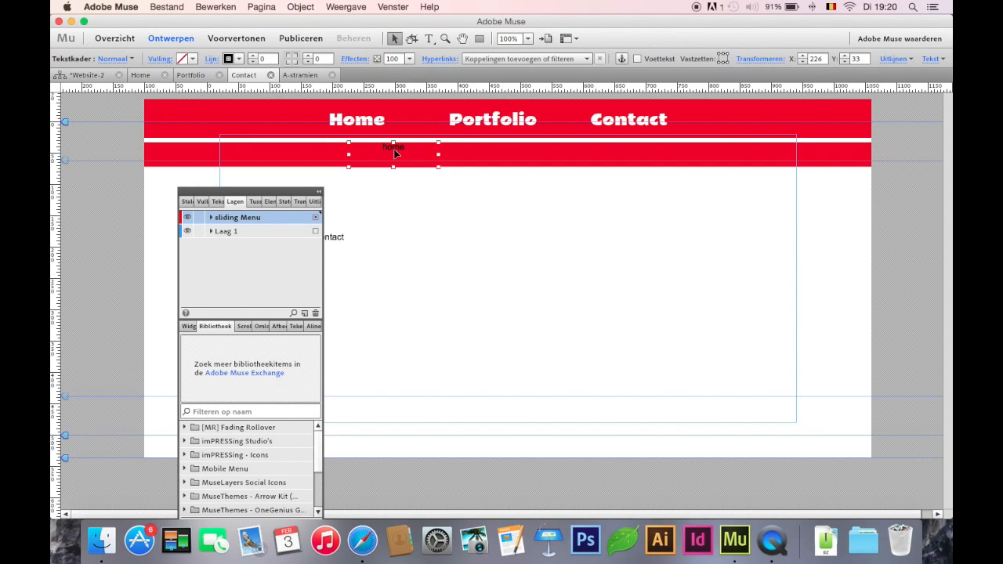
Duplicate the home text frame directly beside it in the second bar and change the copy's text to "Portfolio"
{"action": "left_click_drag", "start_coordinate": [394, 153], "coordinate": [485, 152]}
{"action": "double_click", "coordinate": [485, 152]}
{"action": "key", "text": "super+a"}
{"action": "type", "text": "Portfolio"}
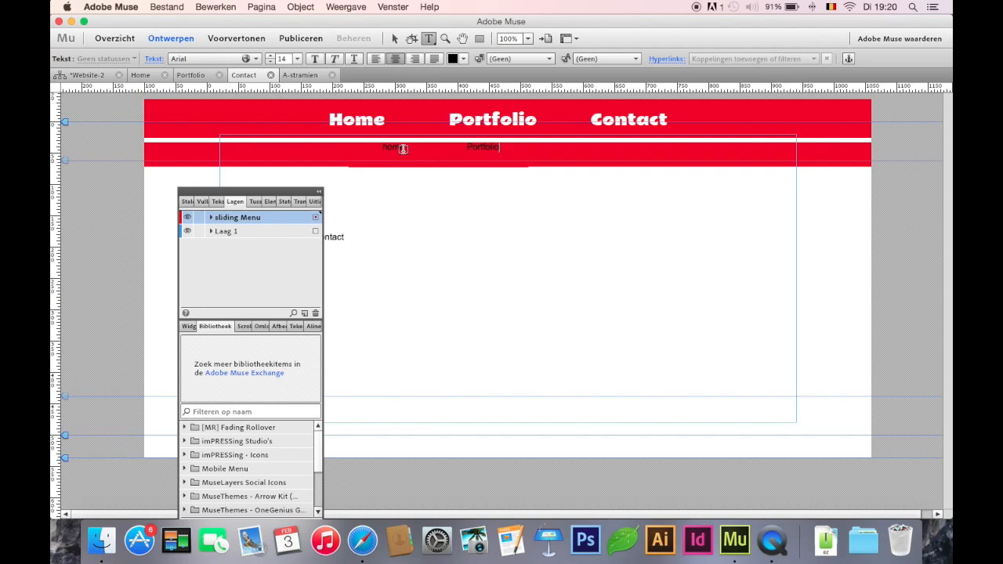
{"action": "left_click", "coordinate": [395, 39]}
Duplicate the small Portfolio text frame beside it in the second bar and change the copy's text to "Contact"
{"action": "left_click_drag", "start_coordinate": [504, 157], "coordinate": [583, 159]}
{"action": "double_click", "coordinate": [580, 156]}
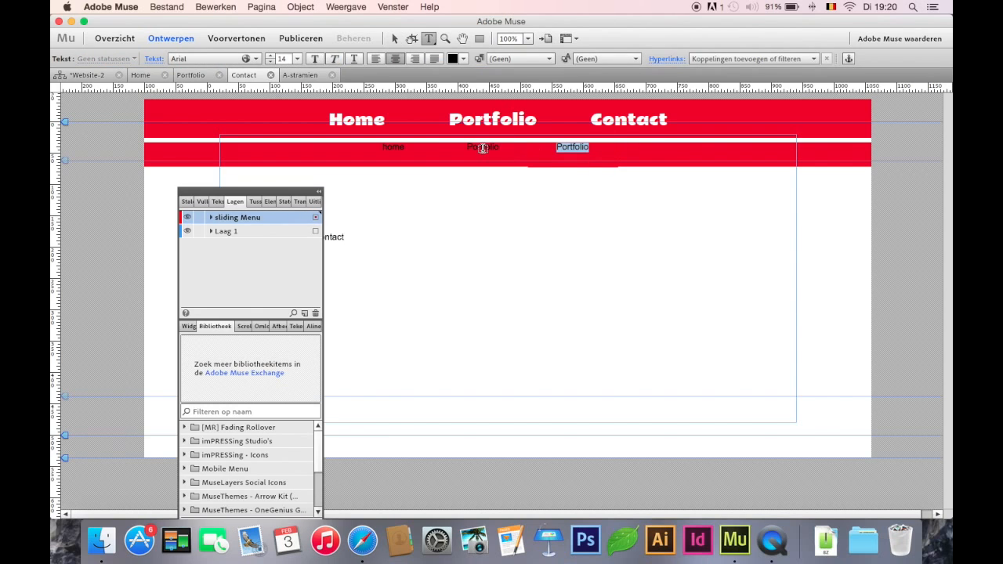
{"action": "type", "text": "Contact"}
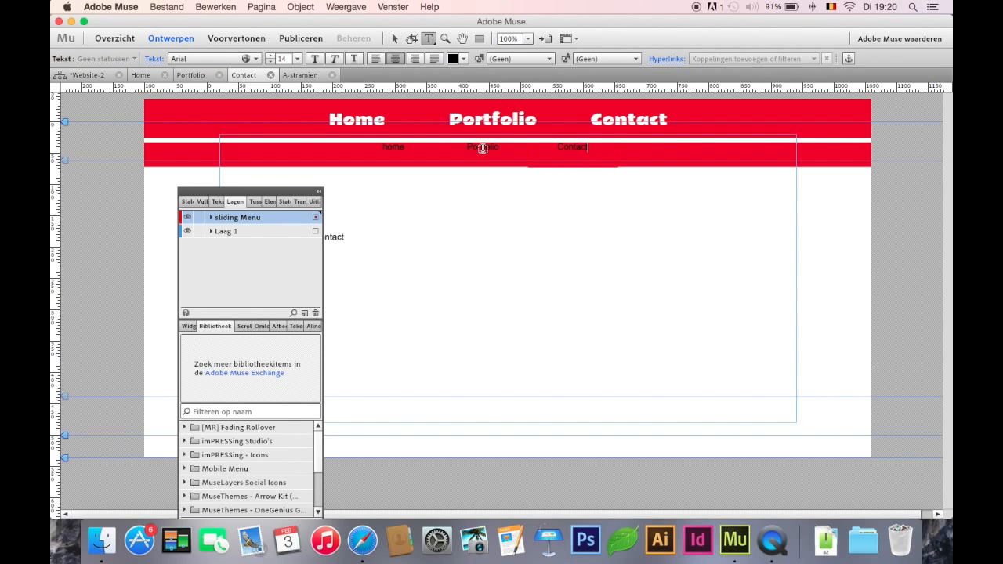
{"action": "left_click", "coordinate": [394, 39]}
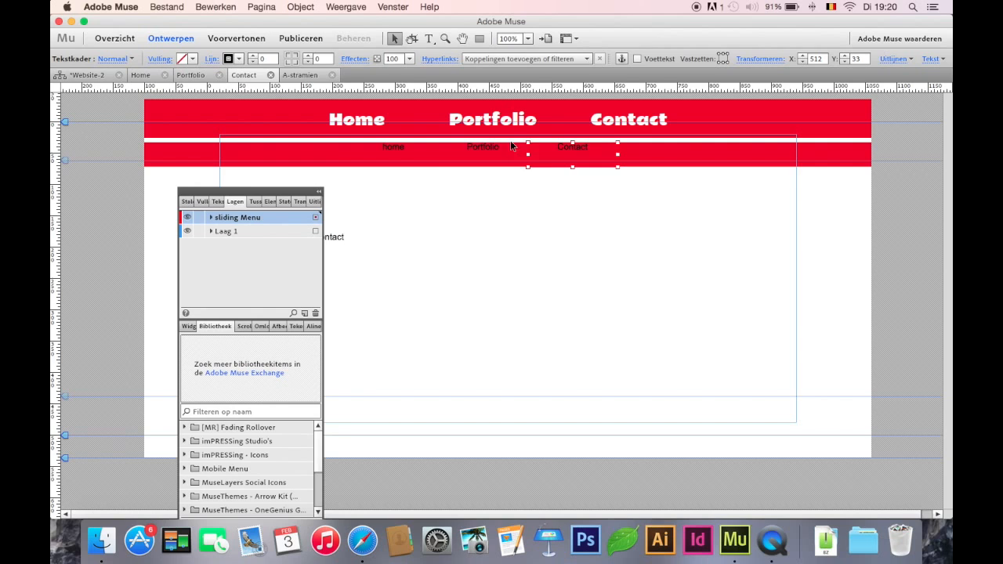
Link the second bar's Contact, Portfolio and home texts to their matching pages, and capitalize "home" as "Home"
{"action": "left_click", "coordinate": [536, 59]}
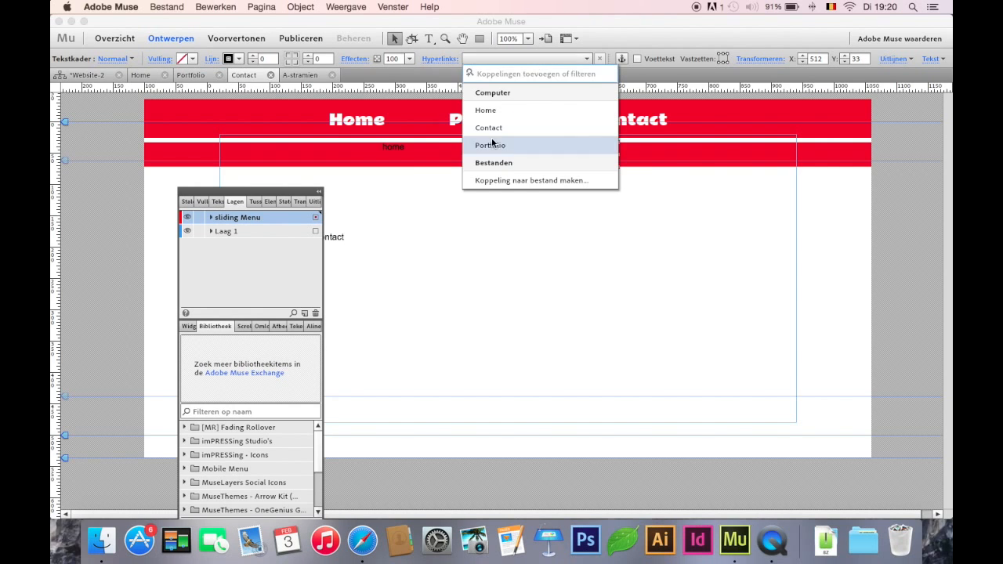
{"action": "left_click", "coordinate": [494, 128]}
{"action": "left_click", "coordinate": [498, 153]}
{"action": "left_click", "coordinate": [502, 61]}
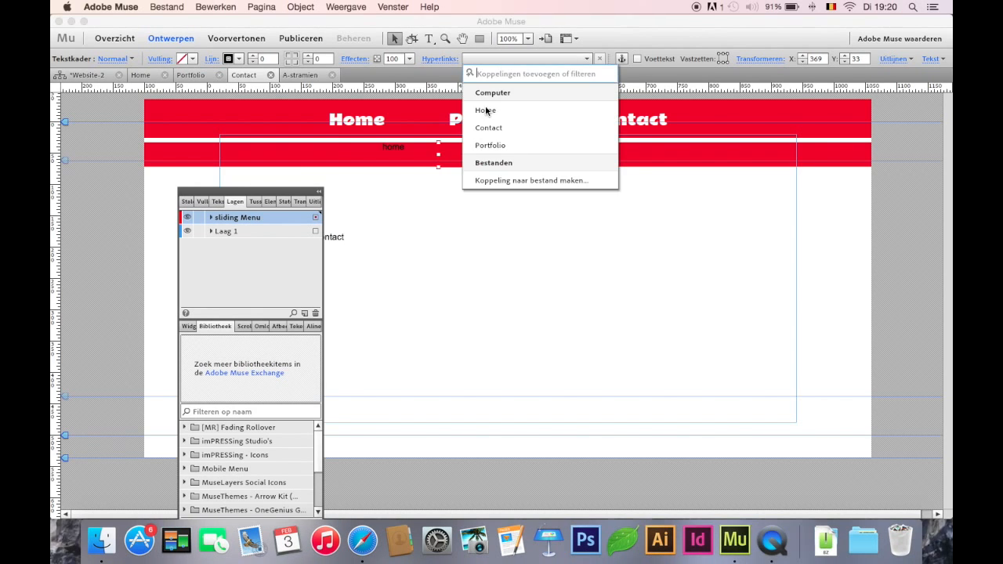
{"action": "left_click", "coordinate": [490, 141]}
{"action": "left_click", "coordinate": [421, 156]}
{"action": "left_click", "coordinate": [503, 59]}
{"action": "left_click", "coordinate": [502, 115]}
{"action": "double_click", "coordinate": [394, 149]}
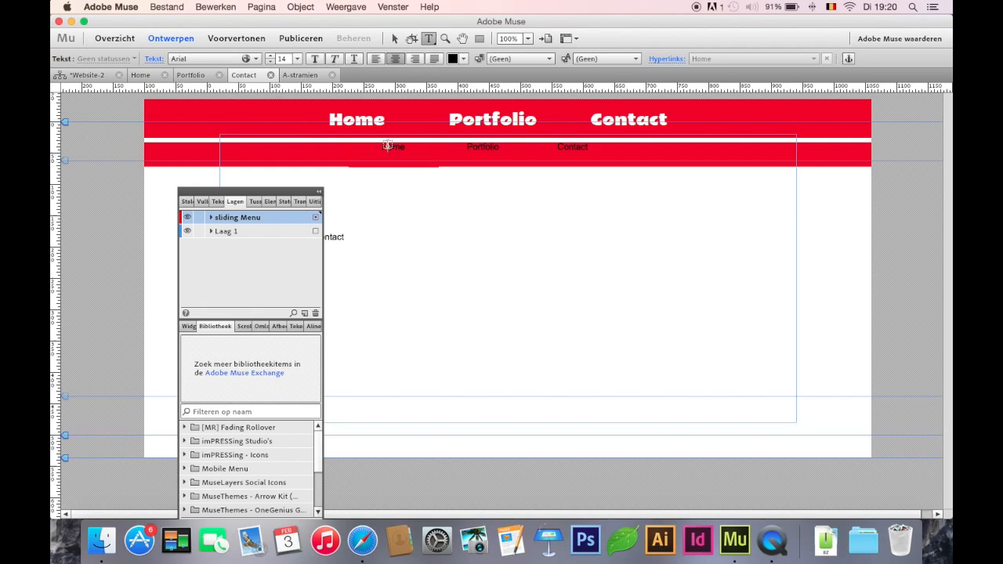
{"action": "left_click", "coordinate": [394, 38]}
Set the font size of the second bar's Home, Portfolio and Contact texts to 27
{"action": "left_click", "coordinate": [474, 165], "text": "shift"}
{"action": "left_click", "coordinate": [586, 154], "text": "shift"}
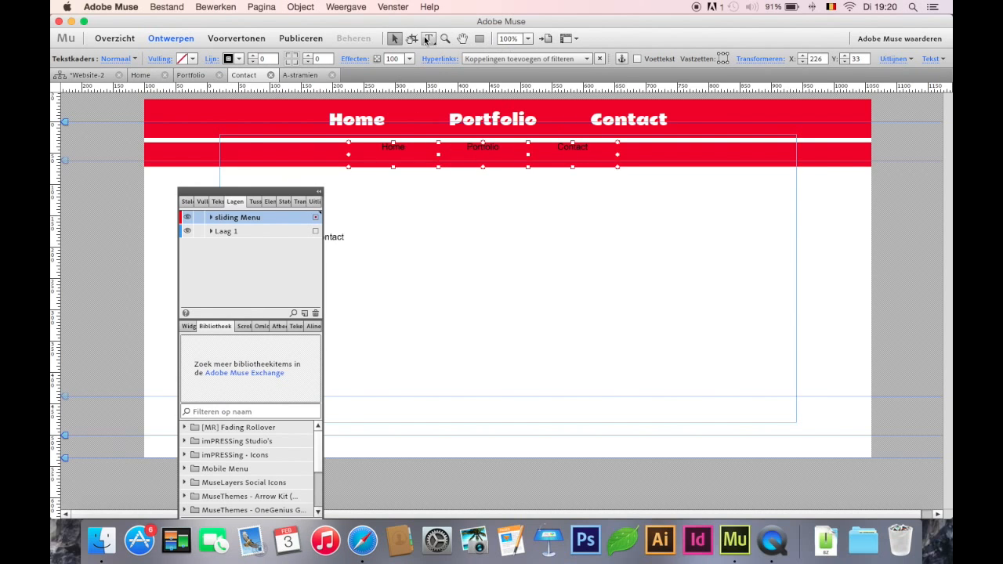
{"action": "left_click", "coordinate": [428, 40]}
{"action": "left_click", "coordinate": [274, 56]}
{"action": "left_click", "coordinate": [274, 56]}
{"action": "left_click", "coordinate": [274, 56]}
{"action": "left_click", "coordinate": [275, 55]}
{"action": "left_click", "coordinate": [275, 55]}
{"action": "left_click", "coordinate": [274, 56]}
{"action": "left_click", "coordinate": [274, 56]}
{"action": "left_click", "coordinate": [274, 56]}
{"action": "left_click", "coordinate": [275, 55]}
{"action": "left_click", "coordinate": [274, 56]}
{"action": "left_click", "coordinate": [274, 56]}
{"action": "left_click", "coordinate": [274, 56]}
{"action": "left_click", "coordinate": [274, 55]}
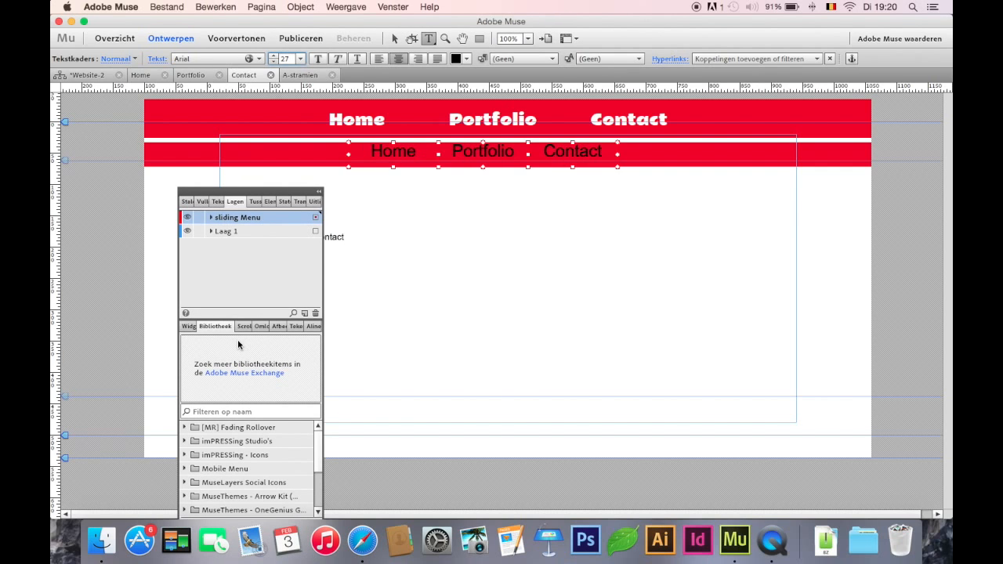
Set the space before the second bar's three menu texts to 7
{"action": "left_click", "coordinate": [203, 202]}
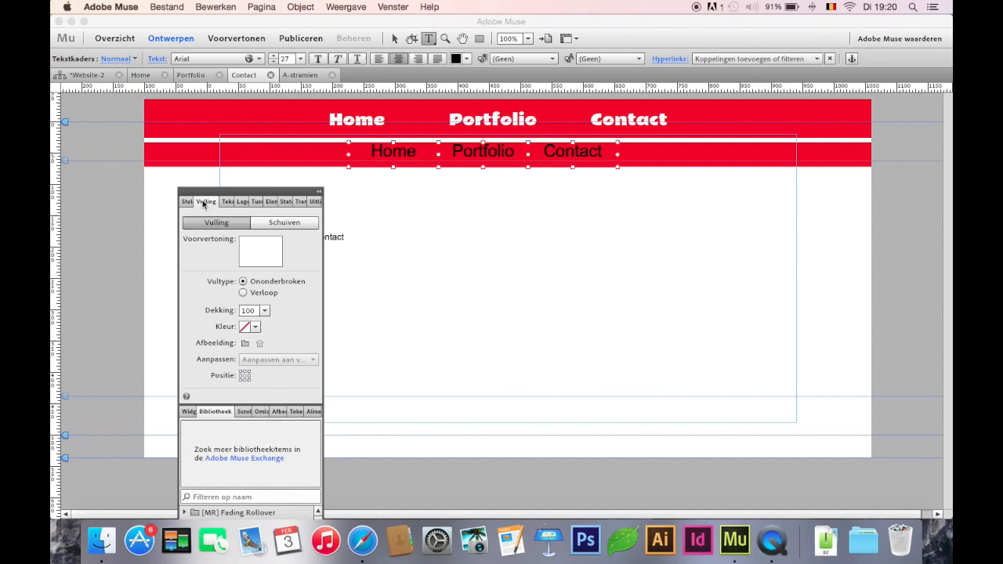
{"action": "left_click", "coordinate": [227, 202]}
{"action": "left_click", "coordinate": [205, 323]}
{"action": "left_click", "coordinate": [206, 323]}
{"action": "left_click", "coordinate": [205, 323]}
{"action": "left_click", "coordinate": [205, 323]}
{"action": "left_click", "coordinate": [205, 323]}
{"action": "left_click", "coordinate": [206, 323]}
{"action": "left_click", "coordinate": [206, 323]}
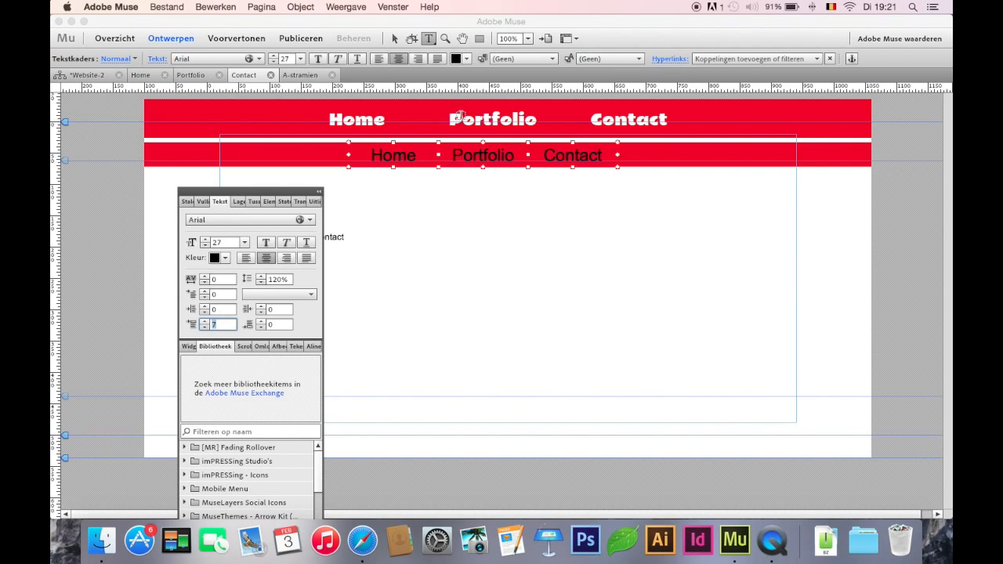
Color the second bar's three menu texts white and deselect them
{"action": "left_click", "coordinate": [463, 59]}
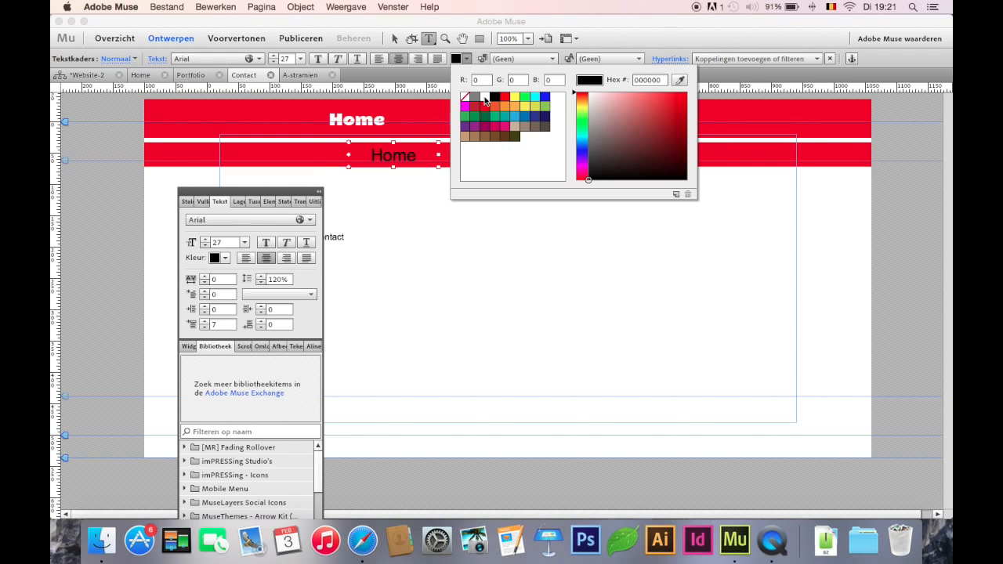
{"action": "left_click", "coordinate": [486, 101]}
{"action": "left_click", "coordinate": [395, 38]}
{"action": "left_click", "coordinate": [507, 261]}
{"action": "left_click", "coordinate": [548, 196]}
Switch to Safari, test the back-to-top arrow in the impressing.be sliding menu, and return to Adobe Muse
{"action": "left_click", "coordinate": [362, 519]}
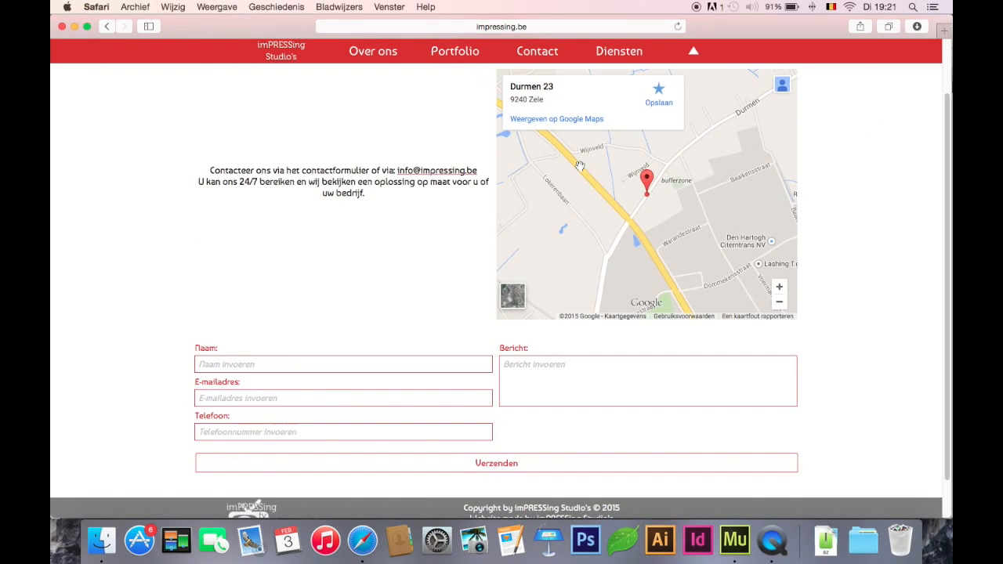
{"action": "left_click", "coordinate": [694, 53]}
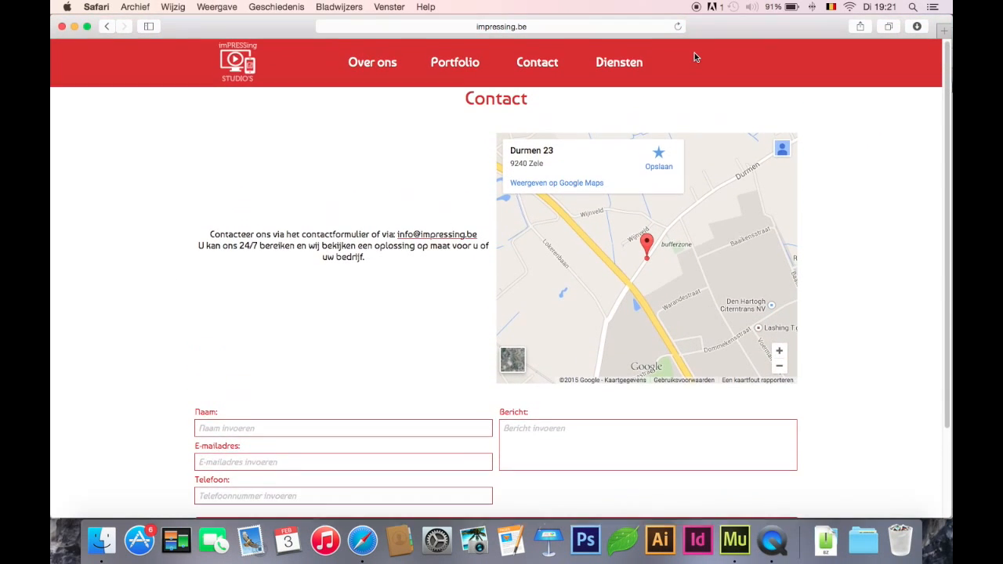
{"action": "left_click", "coordinate": [730, 535]}
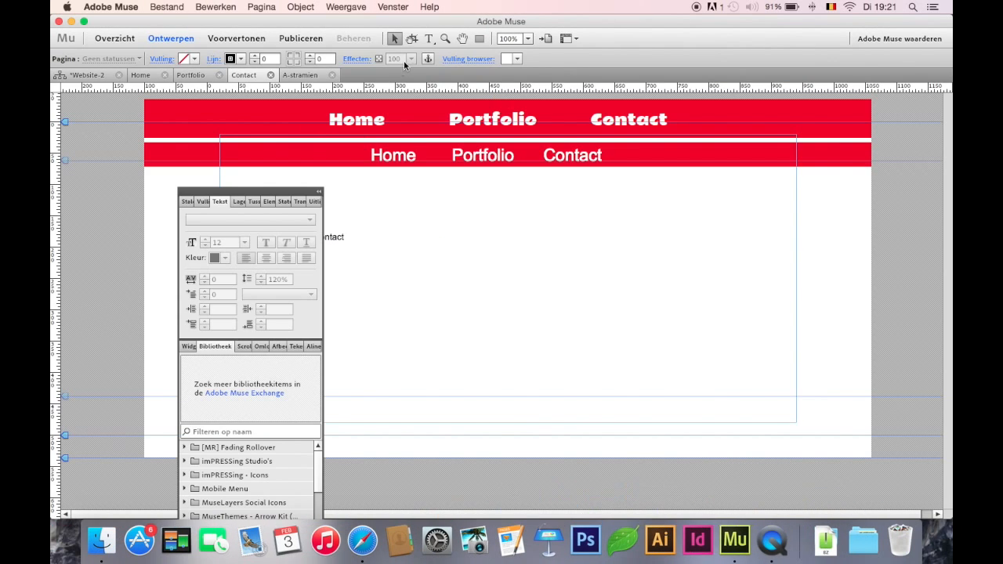
Place an anchor named "top" at the upper-left corner of the Contact page
{"action": "left_click", "coordinate": [146, 102]}
{"action": "type", "text": "top"}
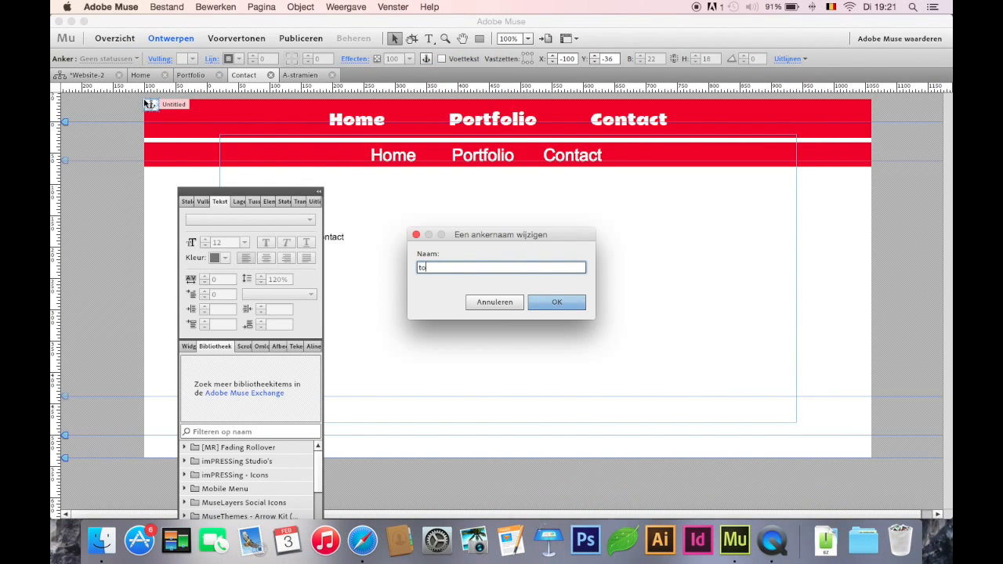
{"action": "key", "text": "Return"}
Draw a small rectangle to the right of Contact in the second bar and link it to the top anchor
{"action": "left_click", "coordinate": [480, 38]}
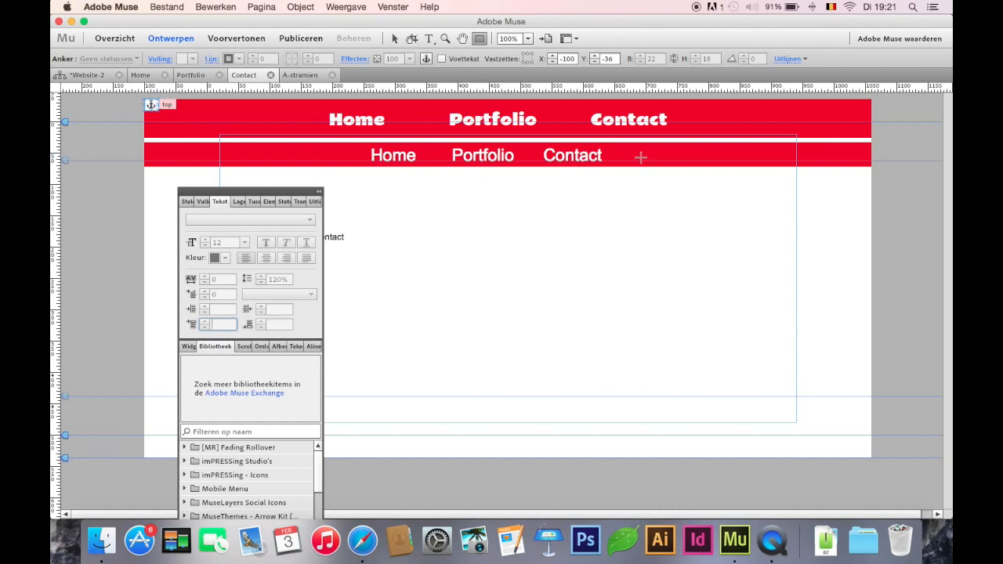
{"action": "left_click_drag", "start_coordinate": [633, 149], "coordinate": [668, 159]}
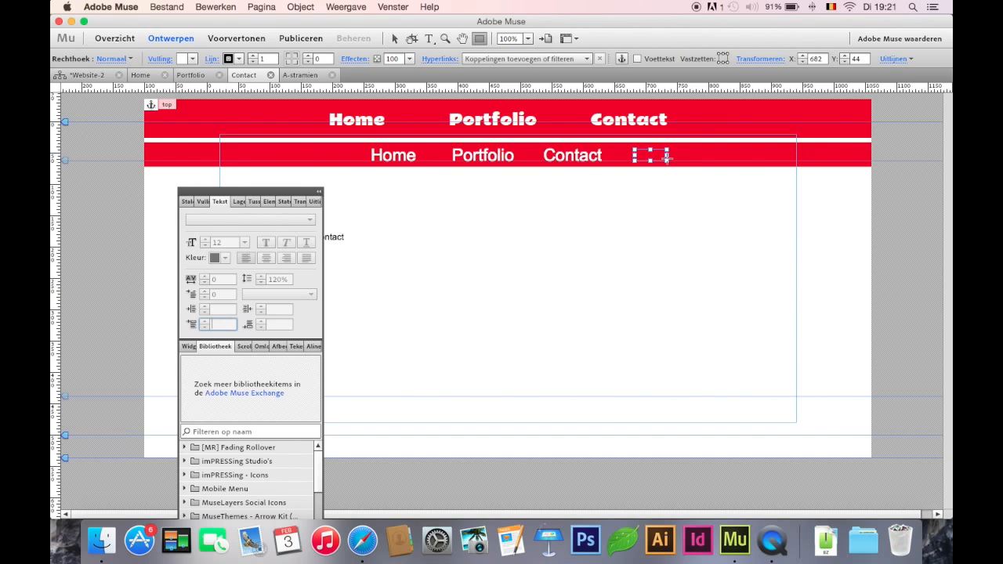
{"action": "left_click", "coordinate": [395, 40]}
{"action": "left_click", "coordinate": [507, 59]}
{"action": "left_click", "coordinate": [507, 155]}
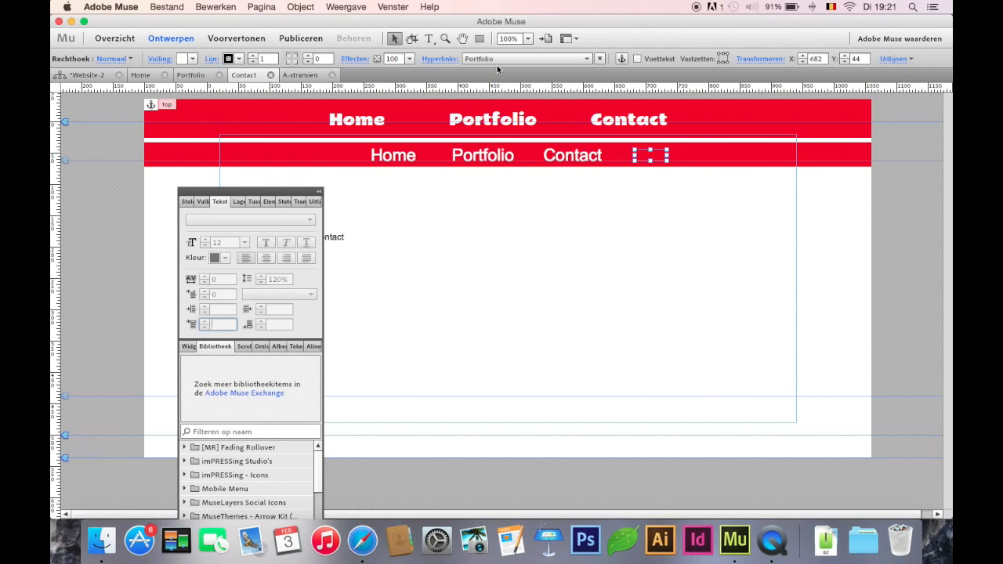
{"action": "left_click", "coordinate": [495, 58]}
{"action": "left_click", "coordinate": [498, 145]}
Stretch the contact body text frame far downward to lengthen the page, and preview how the page scrolls
{"action": "left_click", "coordinate": [504, 266]}
{"action": "left_click_drag", "start_coordinate": [513, 372], "coordinate": [510, 558]}
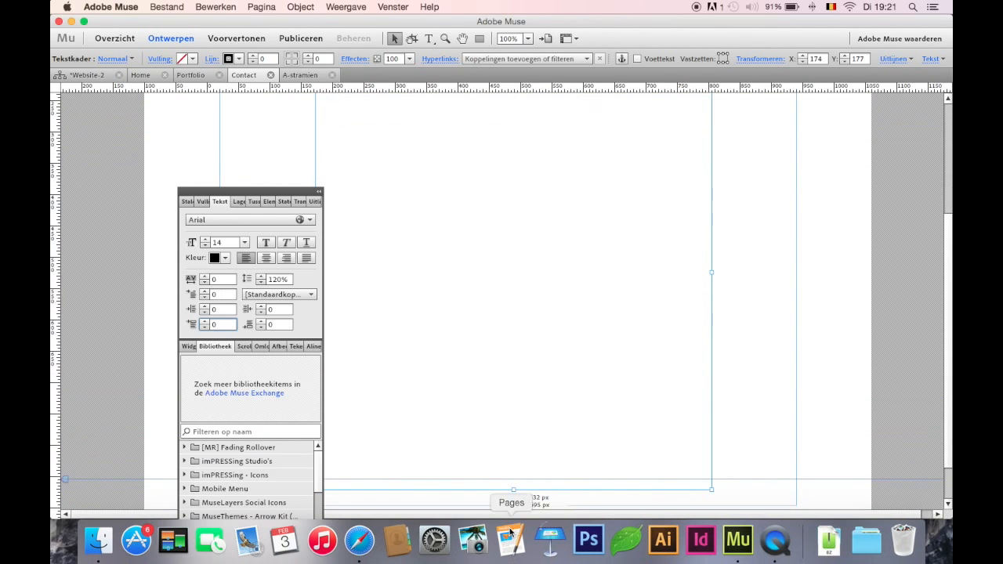
{"action": "left_click", "coordinate": [232, 36]}
{"action": "scroll", "coordinate": [558, 340], "scroll_direction": "down", "scroll_amount": 3}
{"action": "scroll", "coordinate": [557, 340], "scroll_direction": "up", "scroll_amount": 3}
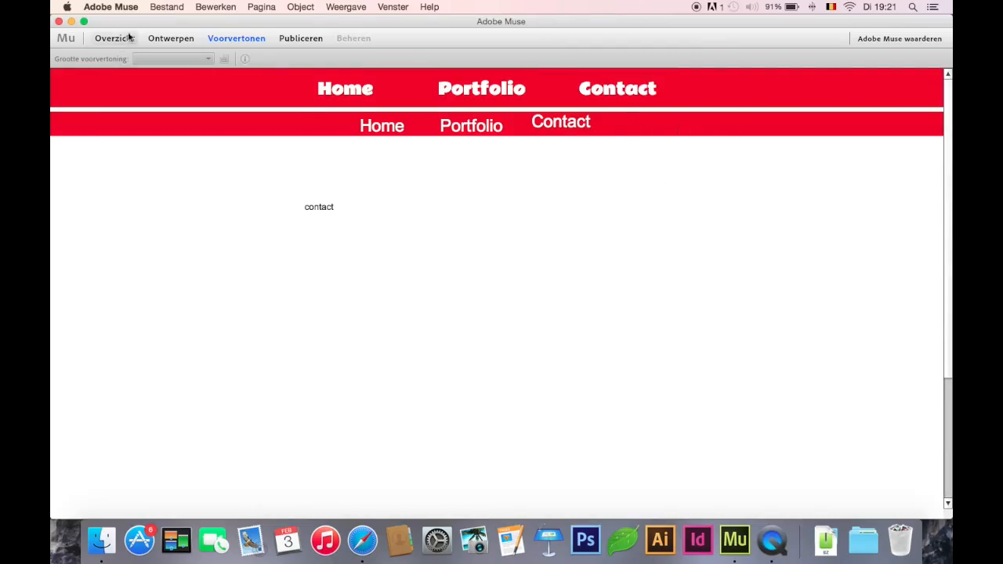
{"action": "left_click", "coordinate": [169, 38]}
Move the second red bar and its three menu texts down to the second guide, and move the linked rectangle below them to Y 130
{"action": "left_click", "coordinate": [645, 153]}
{"action": "left_click", "coordinate": [704, 155]}
{"action": "left_click", "coordinate": [598, 158], "text": "shift"}
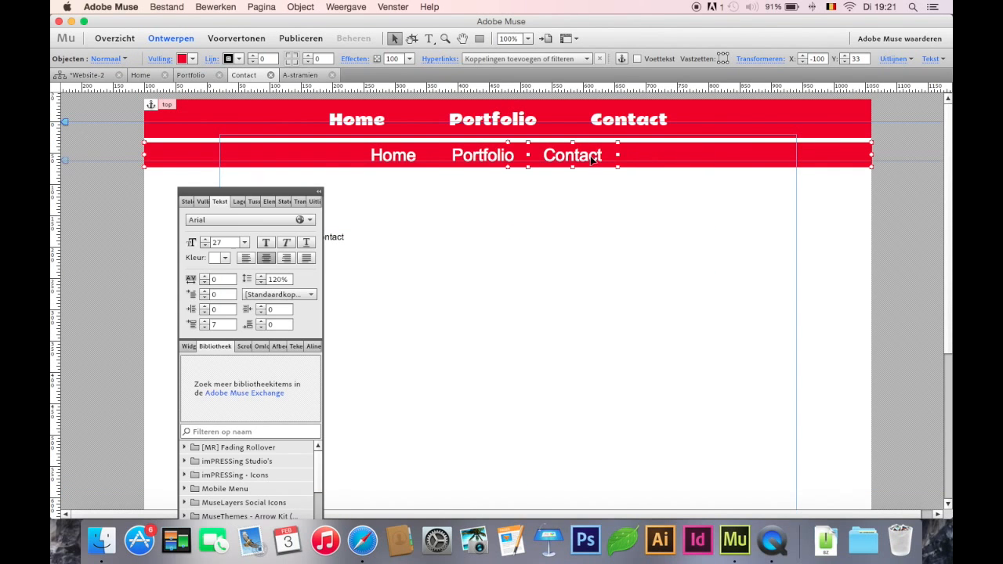
{"action": "left_click", "coordinate": [484, 154], "text": "shift"}
{"action": "left_click", "coordinate": [424, 160], "text": "shift"}
{"action": "key", "text": "shift+Down"}
{"action": "key", "text": "shift+Down"}
{"action": "key", "text": "shift+Down"}
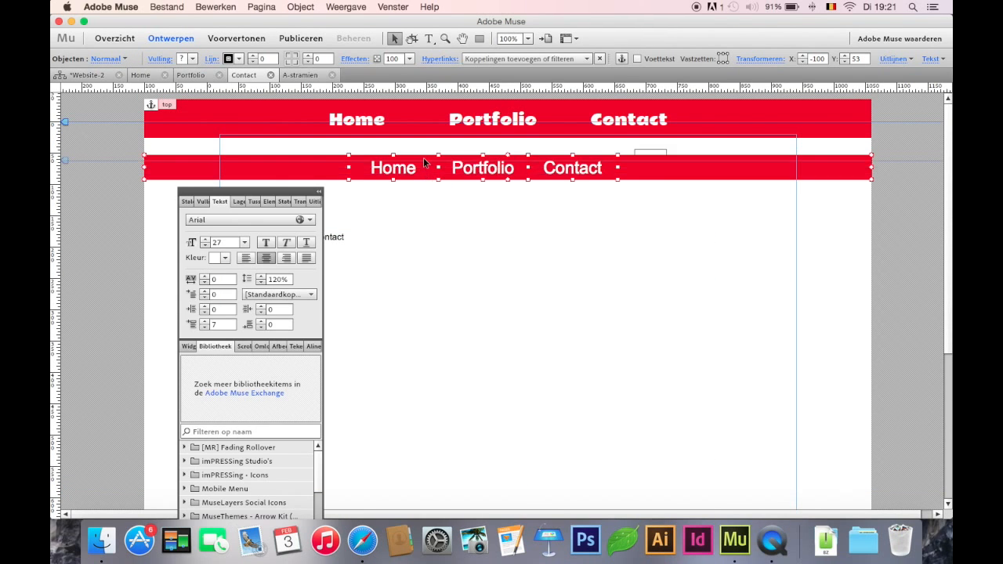
{"action": "left_click", "coordinate": [653, 157]}
{"action": "left_click_drag", "start_coordinate": [653, 158], "coordinate": [653, 211]}
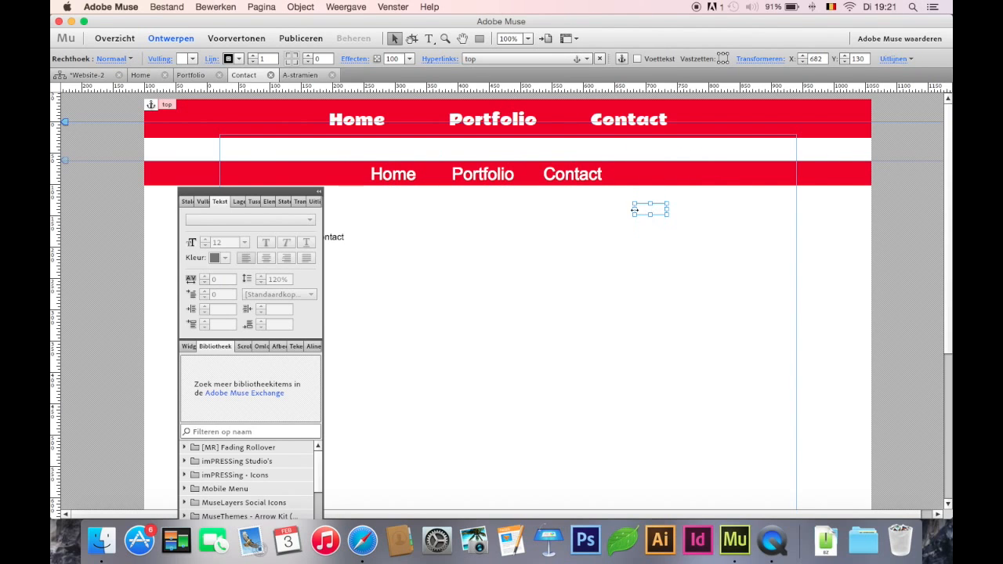
Preview the Contact page, scroll down and test the rectangle's back-to-top link
{"action": "left_click", "coordinate": [248, 39]}
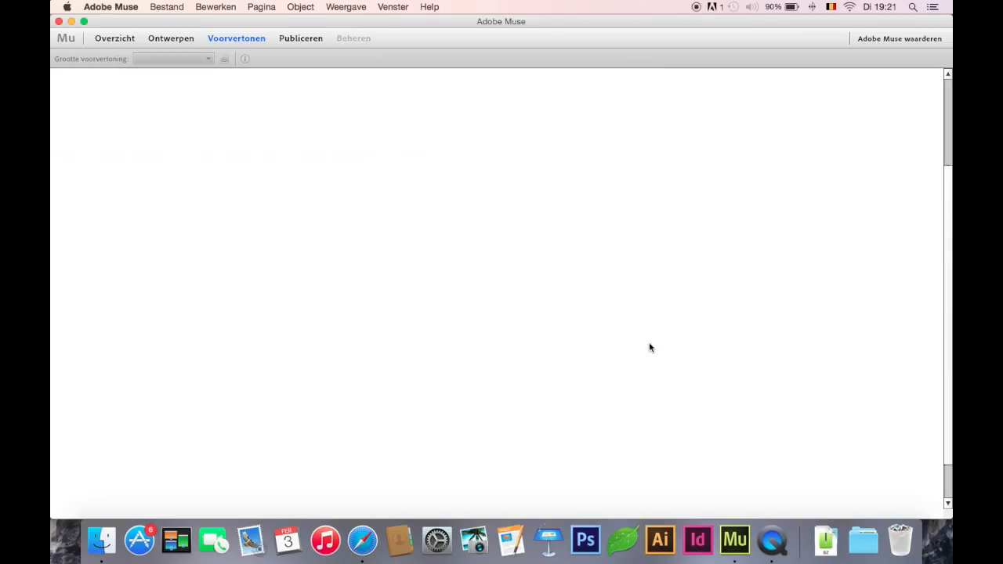
{"action": "scroll", "coordinate": [638, 185], "scroll_direction": "down", "scroll_amount": 3}
{"action": "left_click", "coordinate": [639, 105]}
{"action": "scroll", "coordinate": [641, 110], "scroll_direction": "up", "scroll_amount": 3}
{"action": "left_click", "coordinate": [172, 45]}
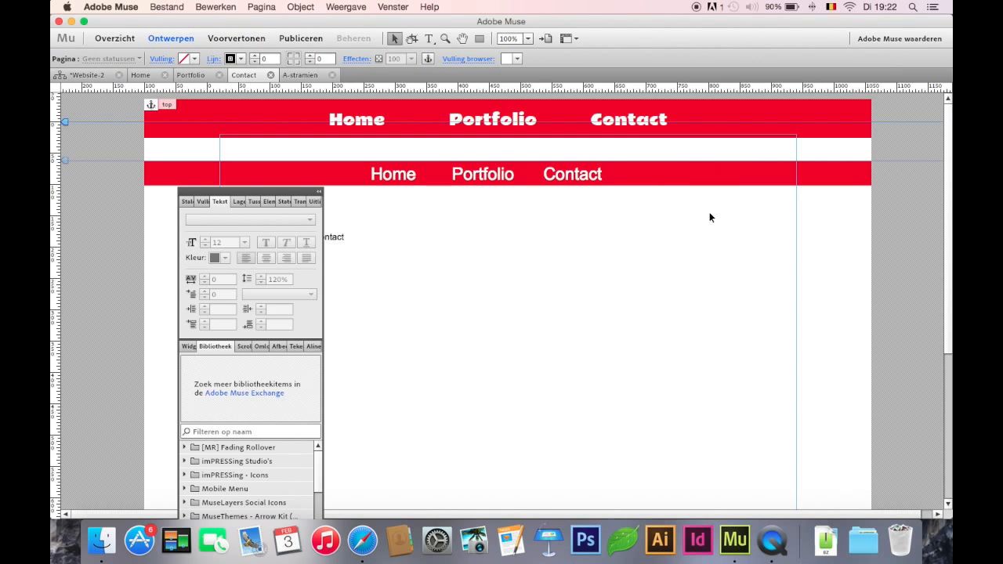
Move the second red bar and its three menu texts up to Y 33, and preview the page
{"action": "left_click", "coordinate": [475, 164]}
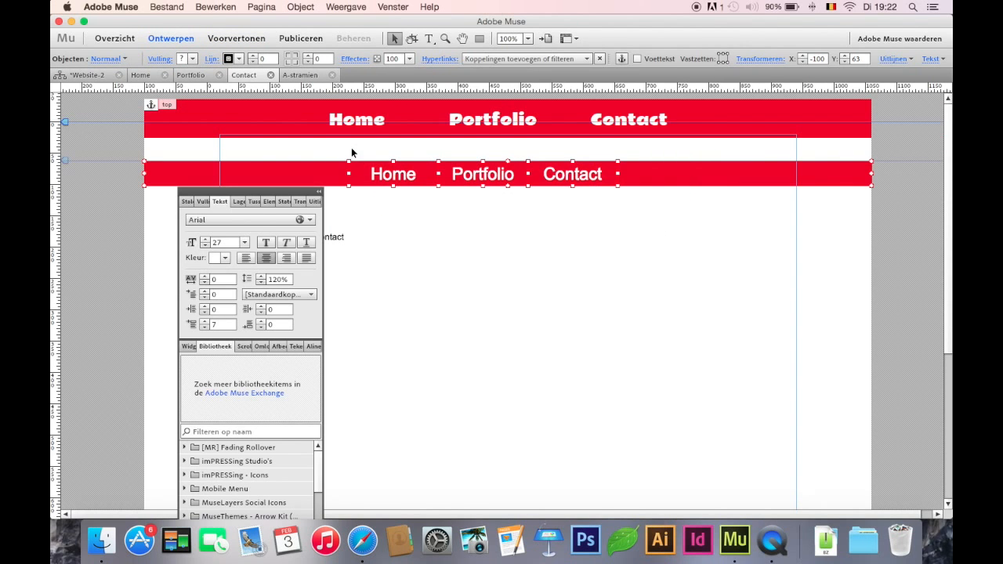
{"action": "left_click_drag", "start_coordinate": [352, 164], "coordinate": [353, 153]}
{"action": "key", "text": "shift+Up"}
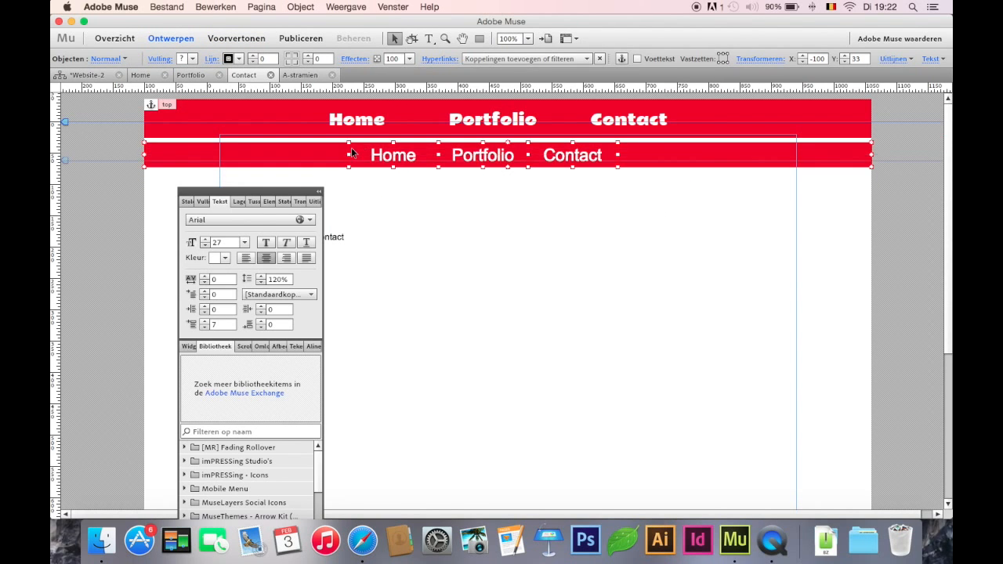
{"action": "left_click", "coordinate": [500, 202]}
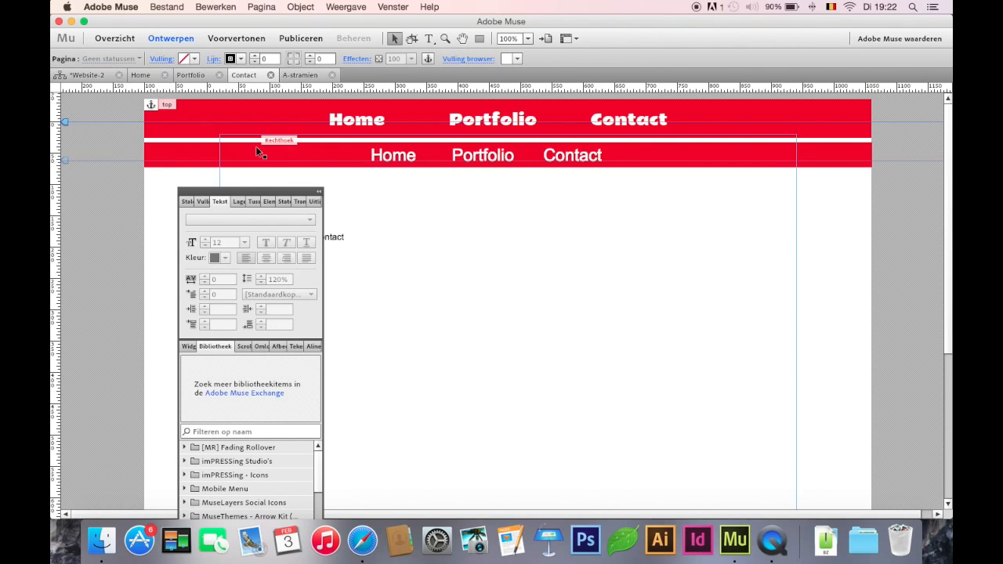
{"action": "left_click", "coordinate": [320, 194]}
{"action": "left_click", "coordinate": [248, 38]}
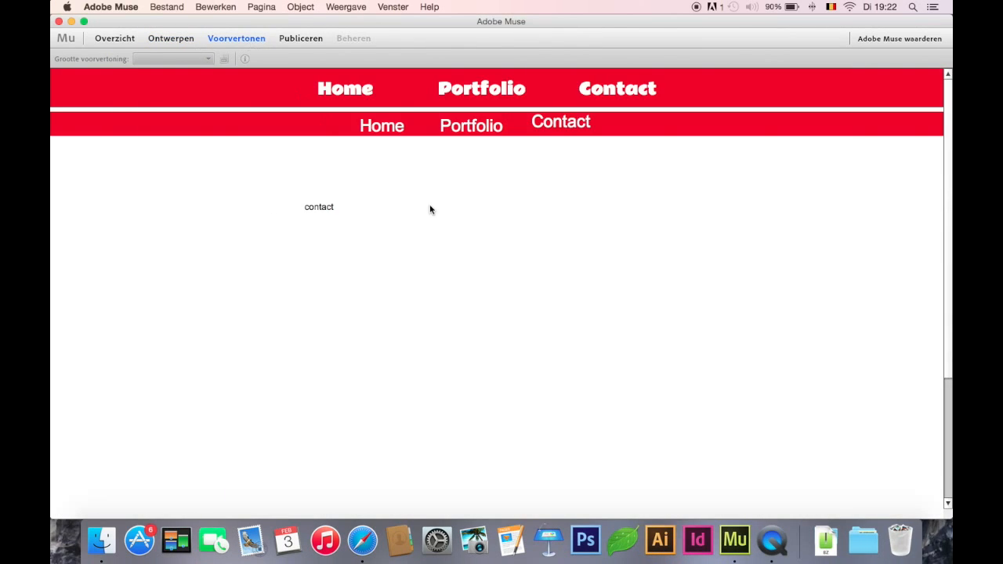
{"action": "left_click", "coordinate": [183, 40]}
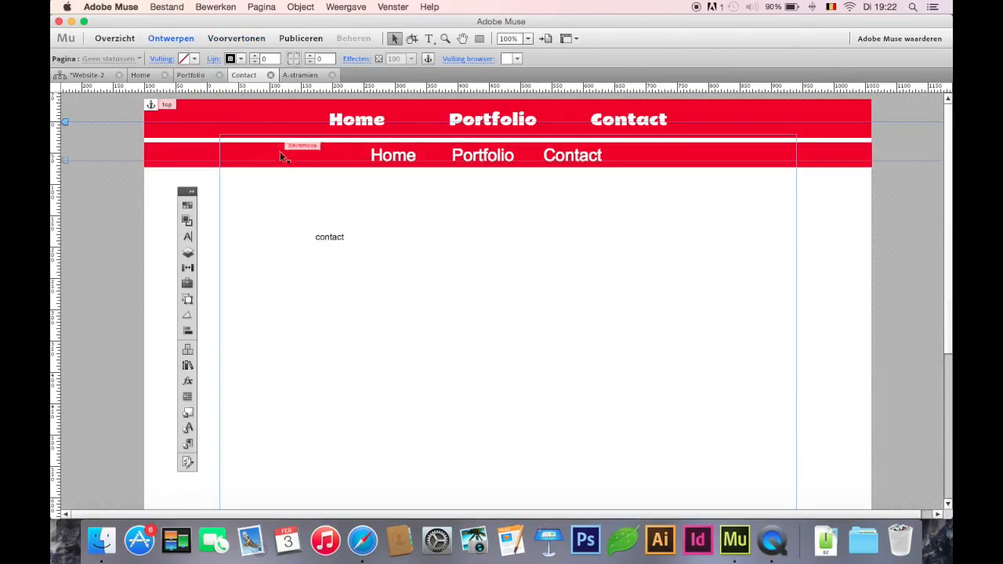
Enable the opacity scroll effect for the second red bar and its Home, Portfolio and Contact texts
{"action": "left_click", "coordinate": [314, 157]}
{"action": "left_click", "coordinate": [384, 156]}
{"action": "left_click", "coordinate": [486, 157]}
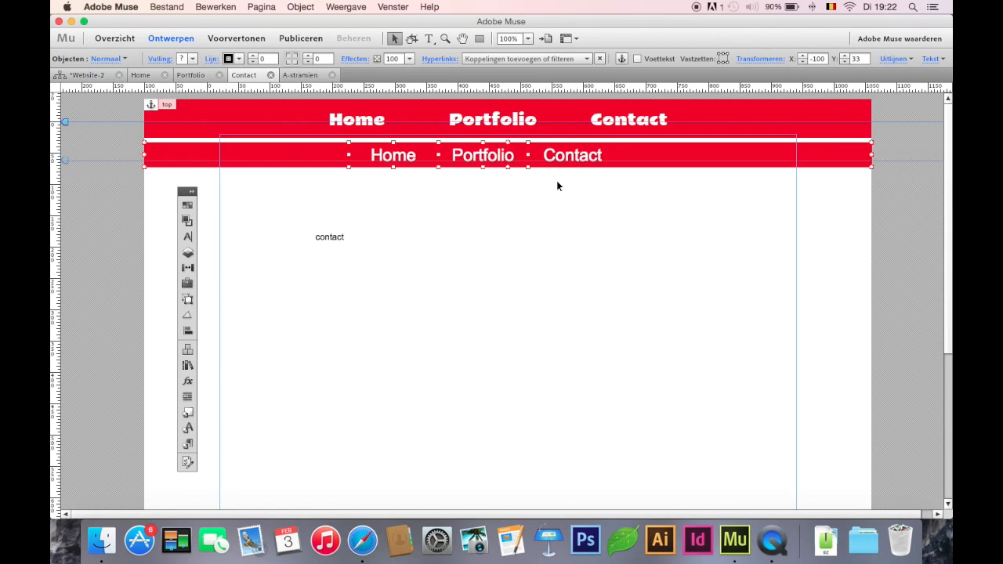
{"action": "left_click", "coordinate": [190, 193]}
{"action": "left_click_drag", "start_coordinate": [222, 204], "coordinate": [123, 118]}
{"action": "left_click", "coordinate": [145, 260]}
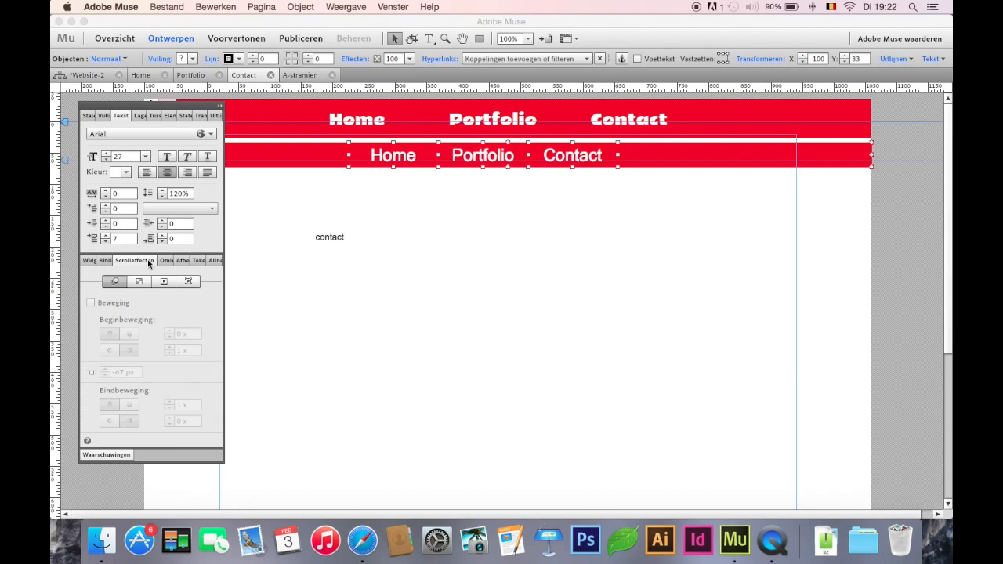
{"action": "left_click", "coordinate": [139, 281]}
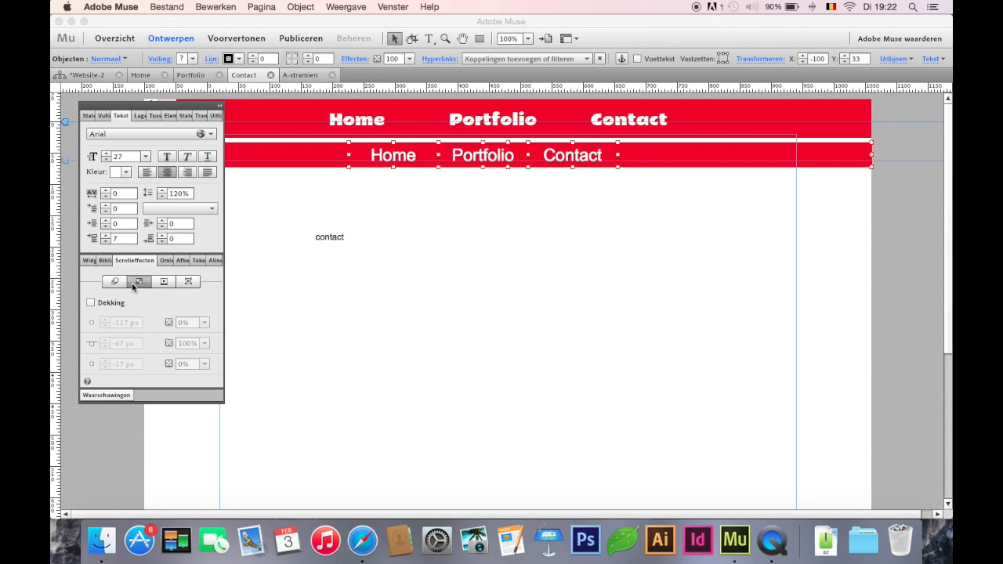
{"action": "left_click", "coordinate": [91, 302]}
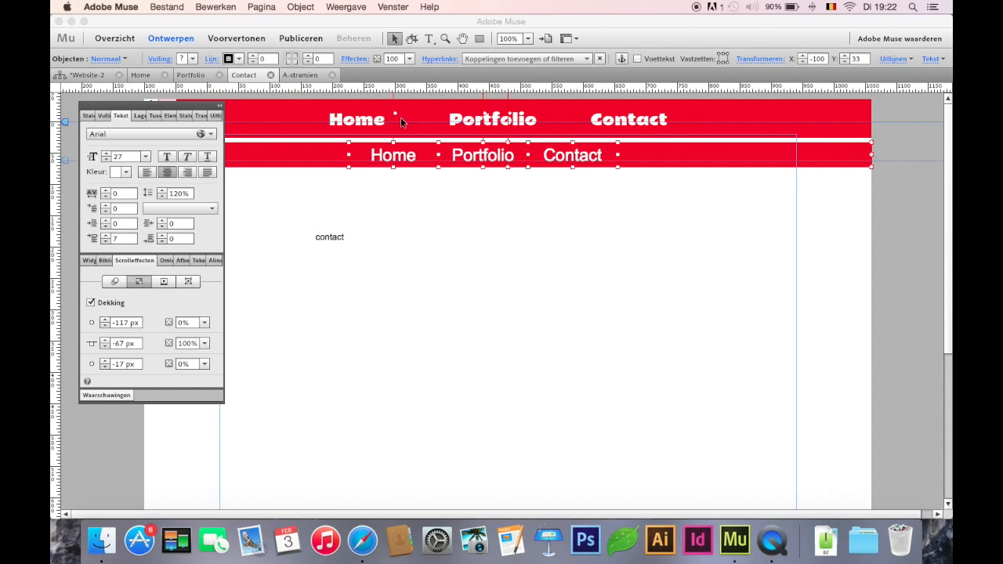
Set the opacity effect's key position to 20 px and pull the fade start handles down to just above the second bar
{"action": "left_click_drag", "start_coordinate": [396, 113], "coordinate": [408, 138]}
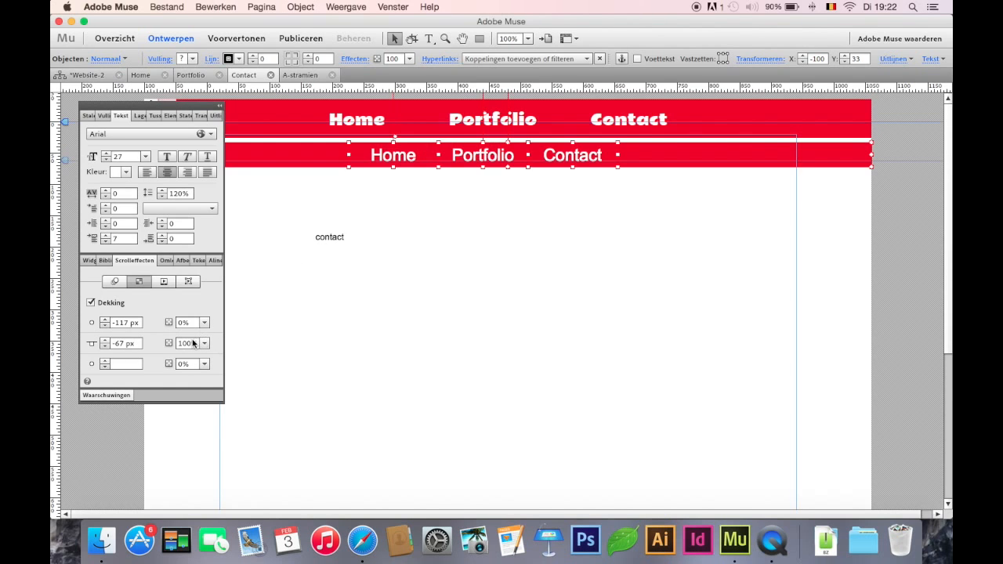
{"action": "left_click", "coordinate": [114, 344]}
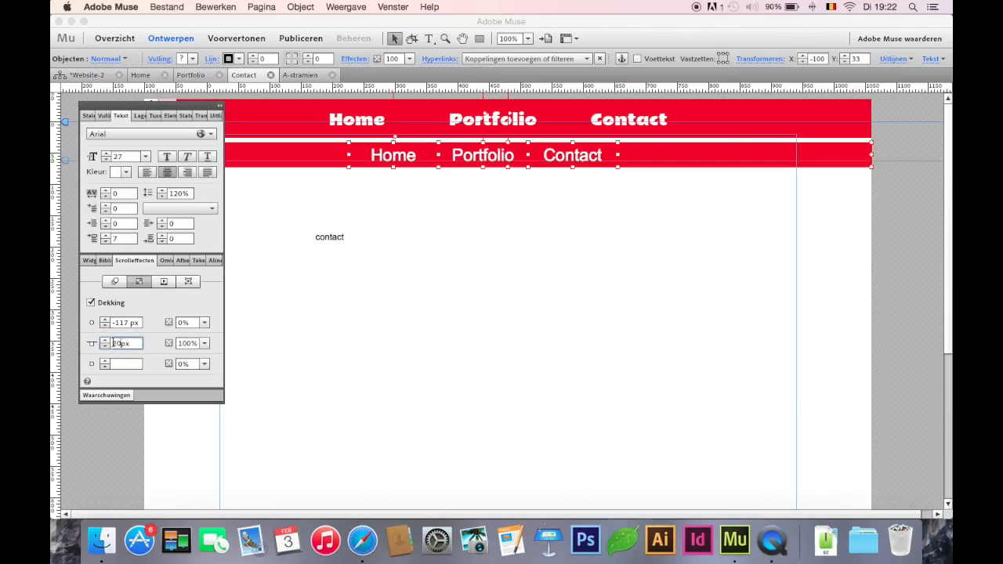
{"action": "key", "text": "Return"}
{"action": "left_click_drag", "start_coordinate": [389, 104], "coordinate": [393, 138]}
{"action": "left_click_drag", "start_coordinate": [482, 107], "coordinate": [489, 140]}
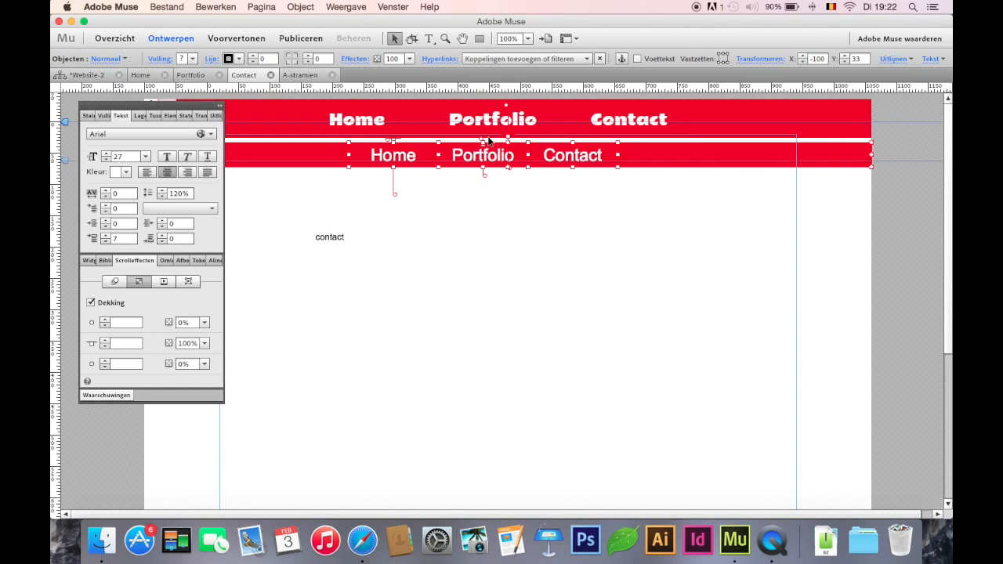
{"action": "left_click_drag", "start_coordinate": [508, 102], "coordinate": [514, 139]}
{"action": "left_click", "coordinate": [576, 155]}
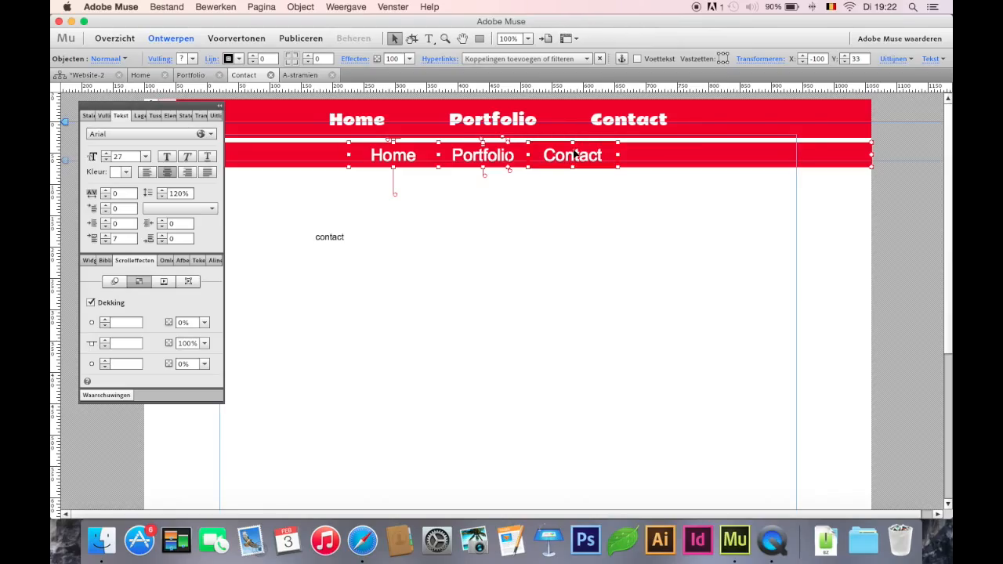
{"action": "left_click_drag", "start_coordinate": [196, 110], "coordinate": [195, 159]}
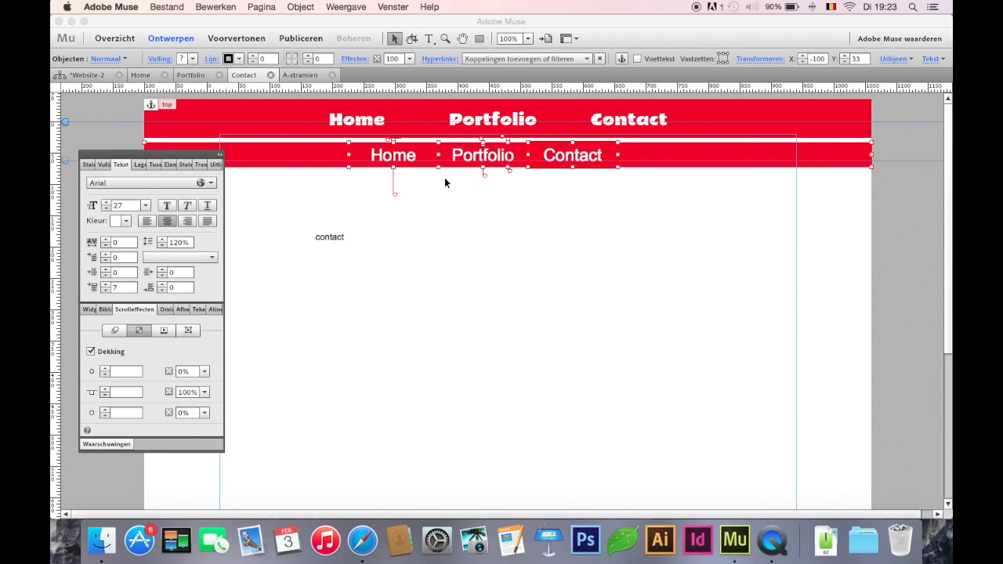
Link the second menu's Contact text to the top anchor
{"action": "left_click", "coordinate": [582, 206]}
{"action": "left_click", "coordinate": [582, 154]}
{"action": "left_click", "coordinate": [488, 60]}
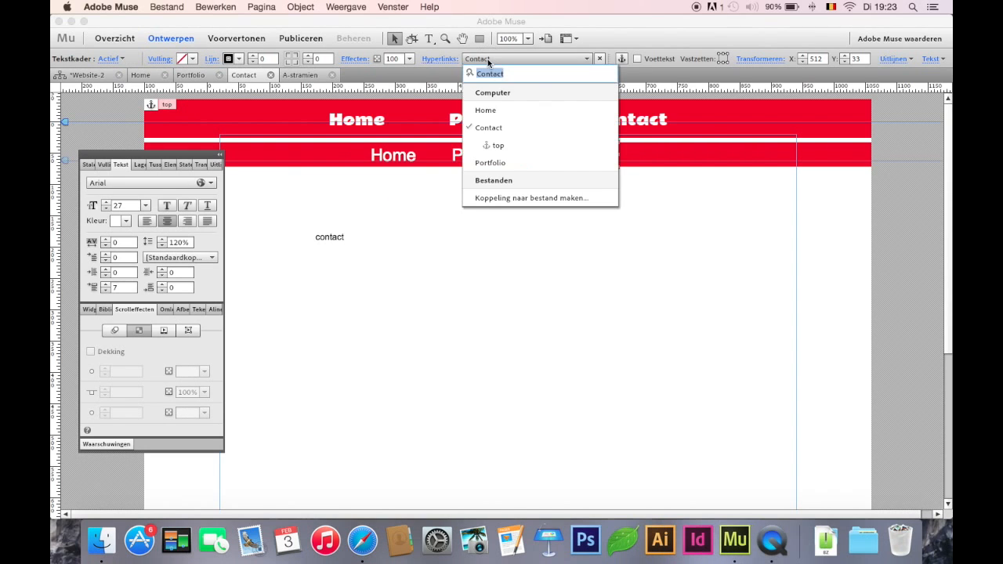
{"action": "left_click", "coordinate": [500, 145]}
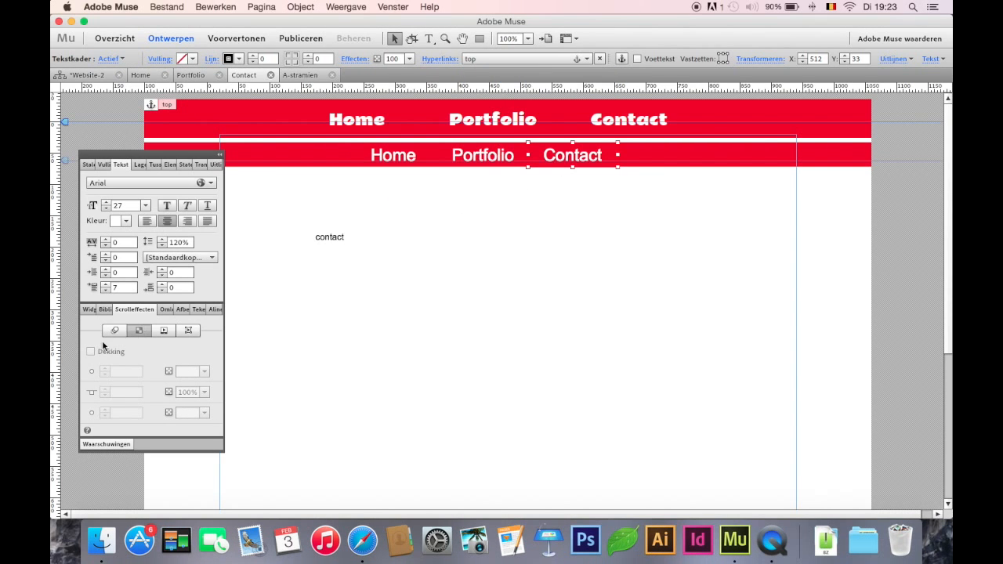
Enable the motion scroll effect for the normal state of the second menu's Contact text
{"action": "left_click", "coordinate": [120, 328]}
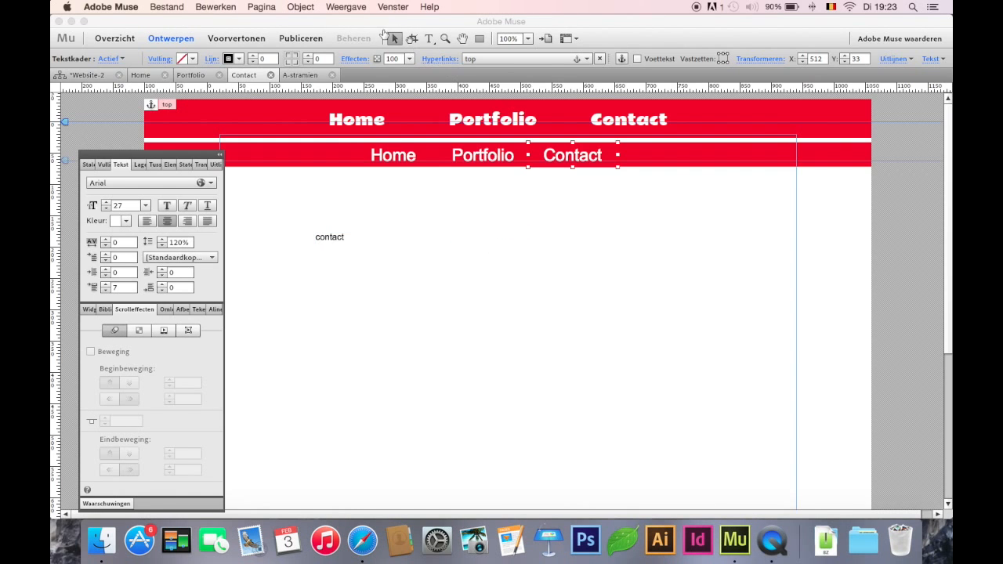
{"action": "left_click", "coordinate": [540, 166]}
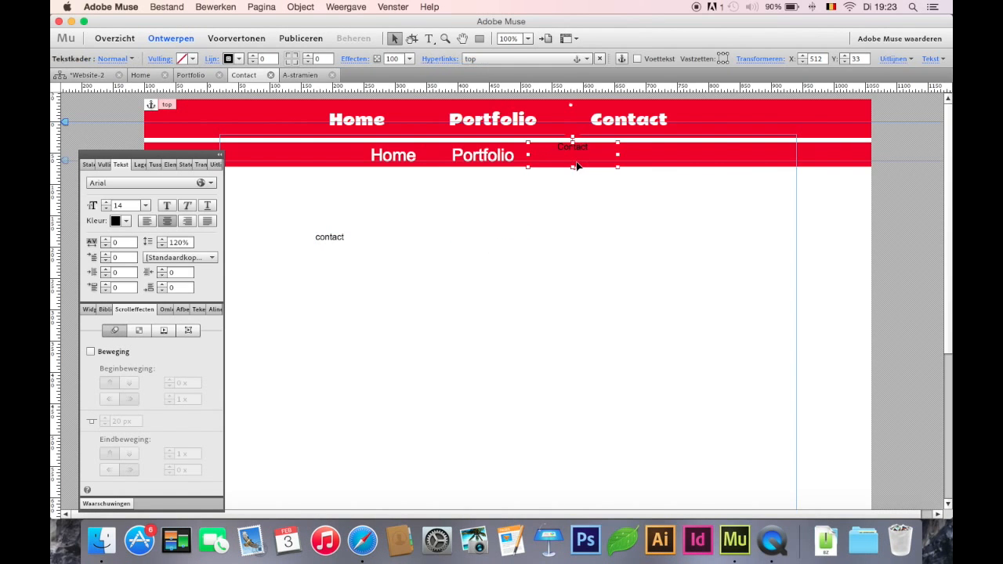
{"action": "left_click", "coordinate": [429, 38]}
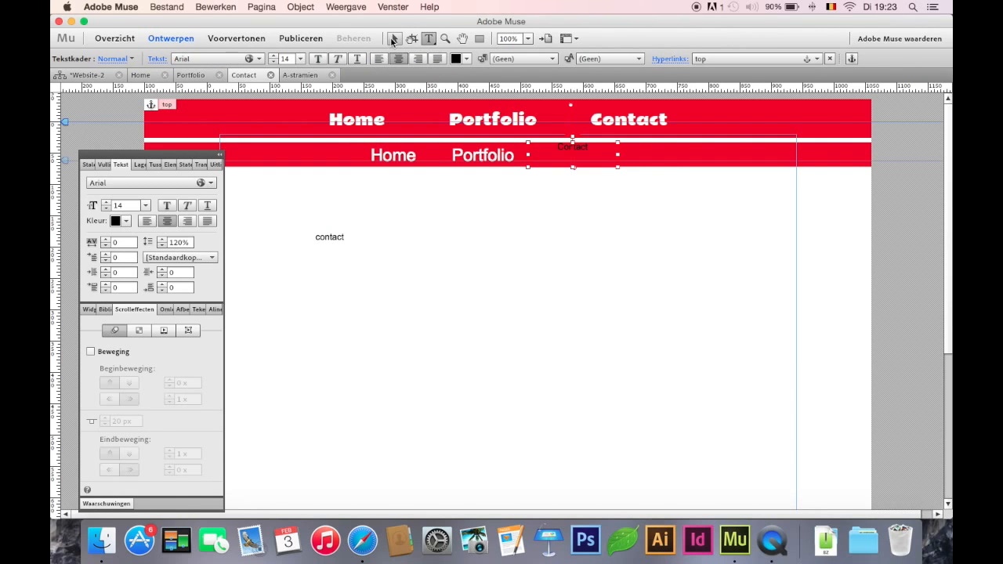
{"action": "left_click", "coordinate": [394, 39]}
{"action": "left_click", "coordinate": [92, 352]}
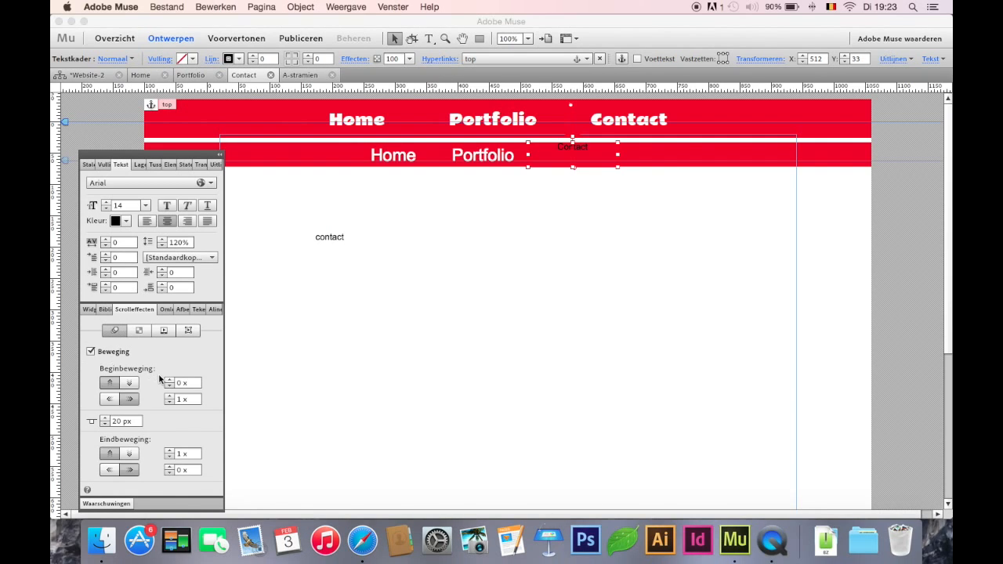
Move the Contact text's fade start to about 20 px and set its final opacity to 100%
{"action": "left_click", "coordinate": [138, 330]}
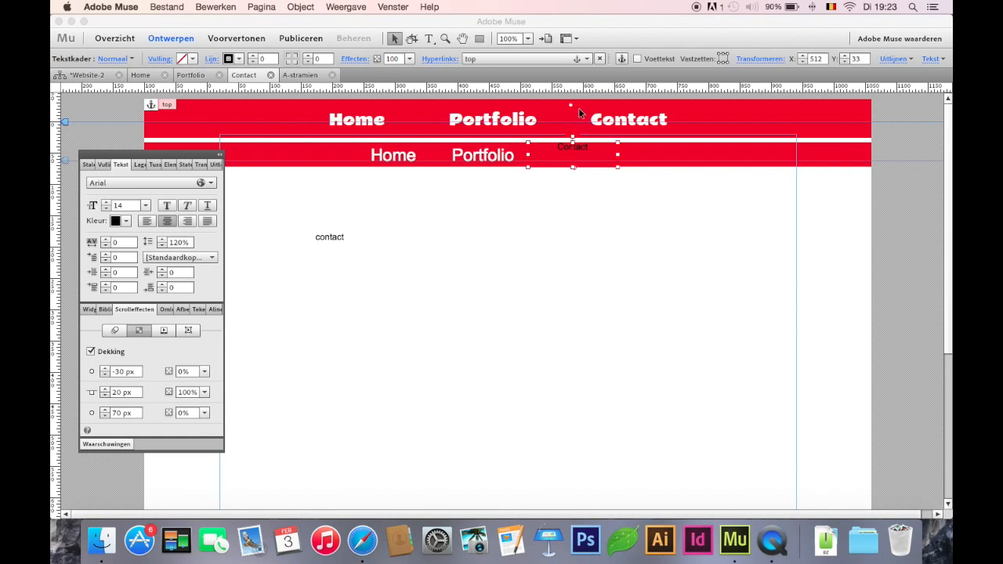
{"action": "left_click_drag", "start_coordinate": [572, 106], "coordinate": [580, 135]}
{"action": "left_click", "coordinate": [184, 413]}
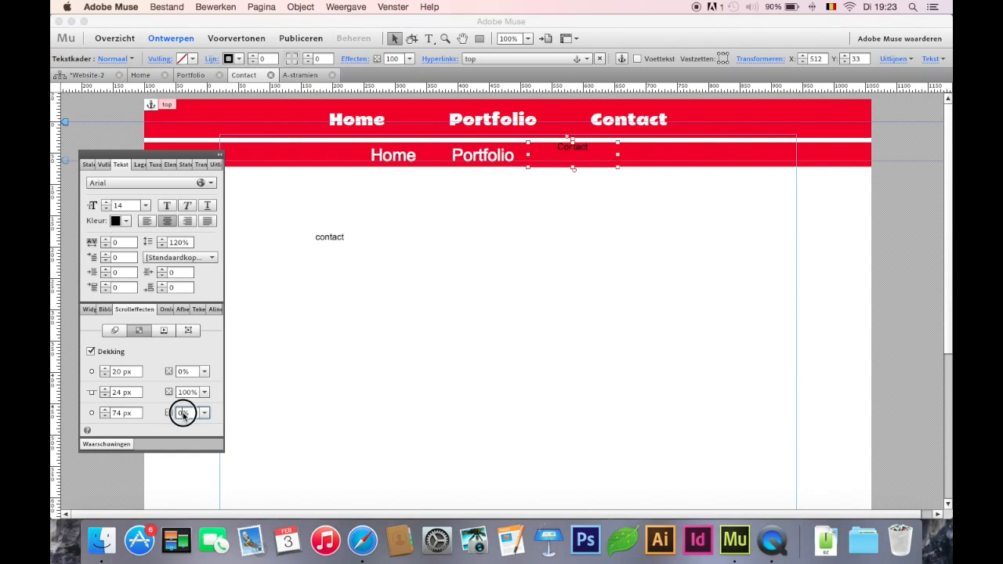
{"action": "left_click", "coordinate": [204, 413]}
{"action": "left_click_drag", "start_coordinate": [182, 426], "coordinate": [296, 429]}
{"action": "left_click", "coordinate": [240, 423]}
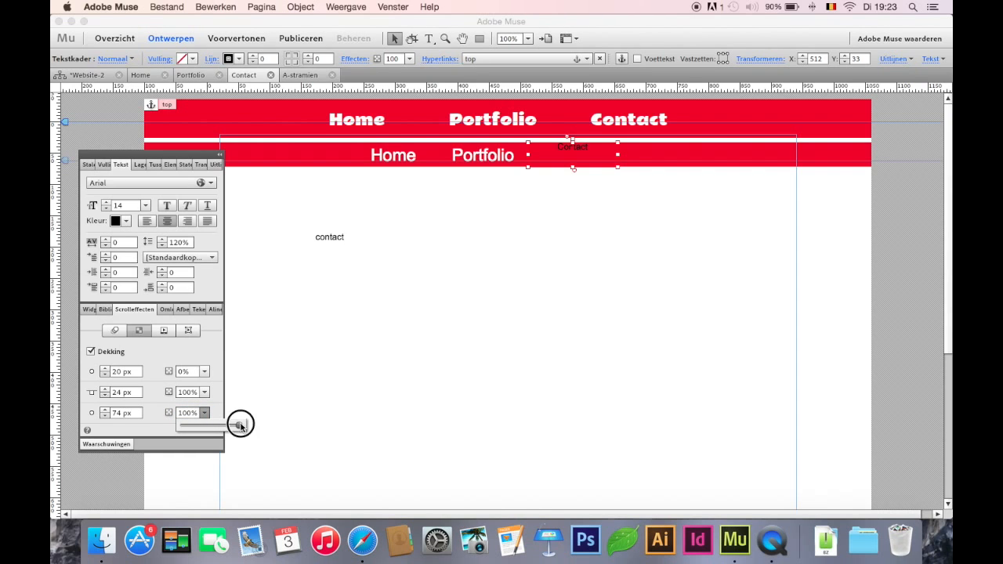
Set the final scroll opacity of the second bar and its Portfolio and Home texts to 100%
{"action": "left_click", "coordinate": [500, 149]}
{"action": "left_click", "coordinate": [398, 159], "text": "shift"}
{"action": "left_click", "coordinate": [325, 158], "text": "shift"}
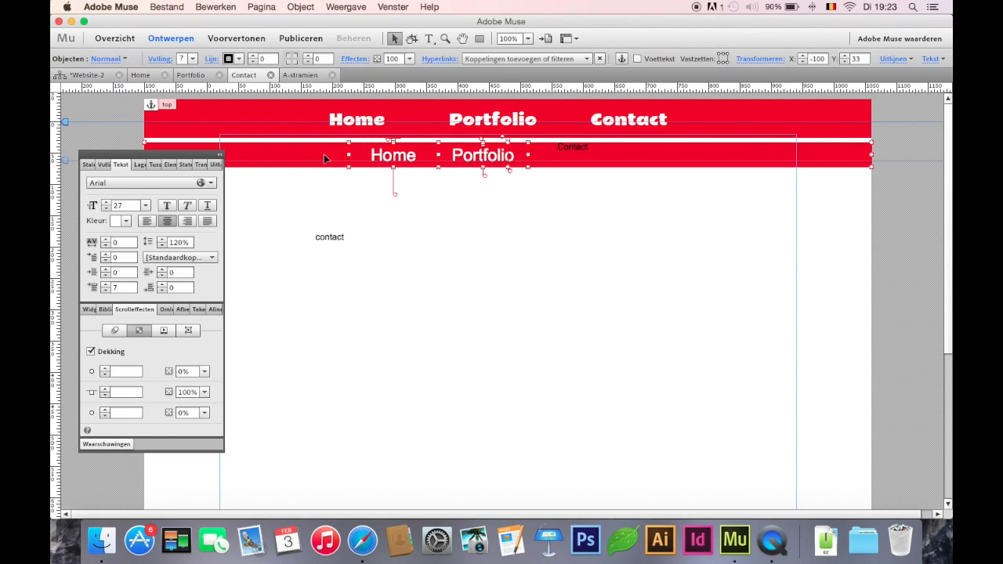
{"action": "left_click", "coordinate": [191, 412]}
{"action": "double_click", "coordinate": [191, 411]}
{"action": "type", "text": "100"}
{"action": "key", "text": "Return"}
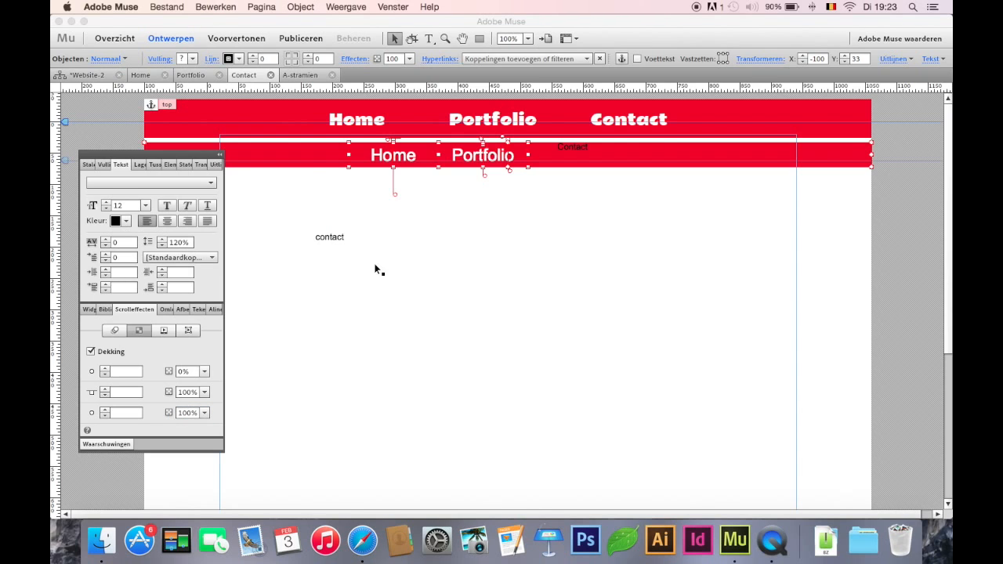
Set the opacity key position of the second menu's Home text to 25 px, matching the second bar
{"action": "left_click", "coordinate": [310, 156]}
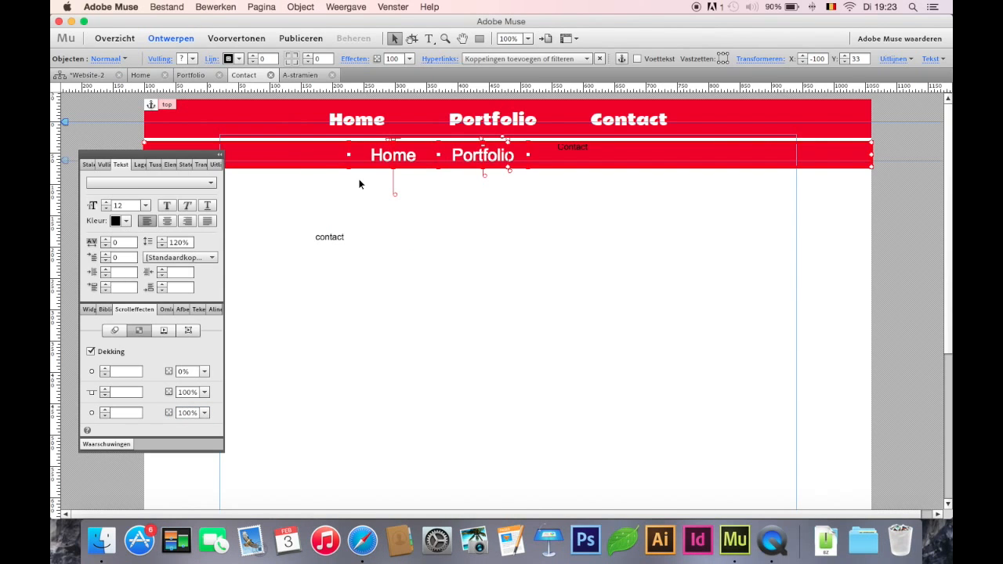
{"action": "left_click", "coordinate": [320, 162]}
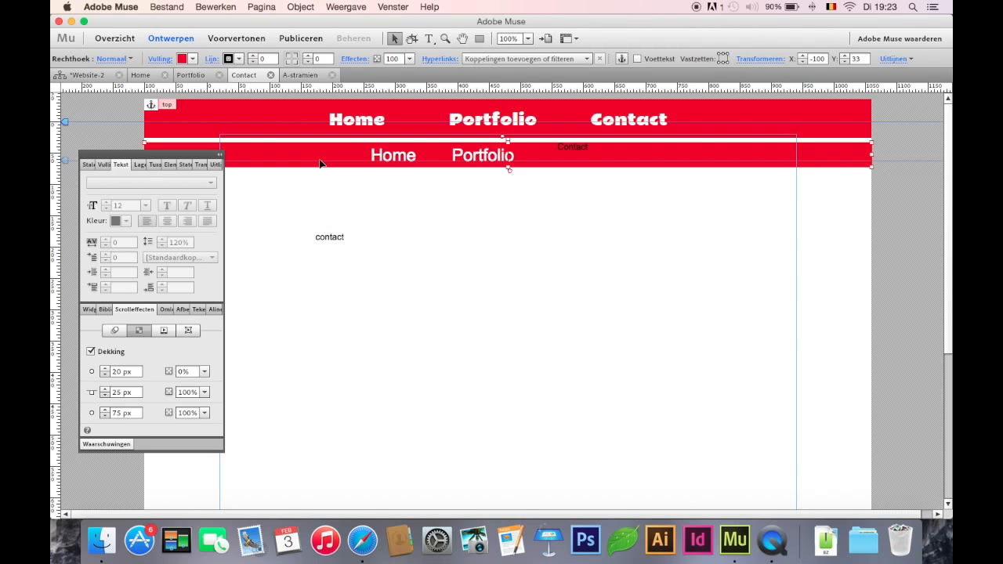
{"action": "left_click", "coordinate": [392, 157]}
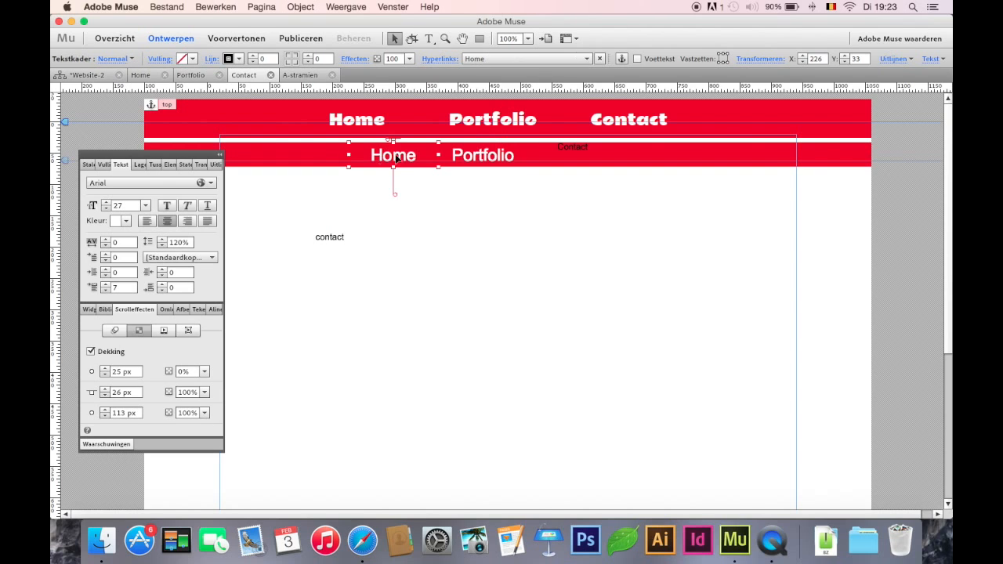
{"action": "left_click", "coordinate": [120, 393]}
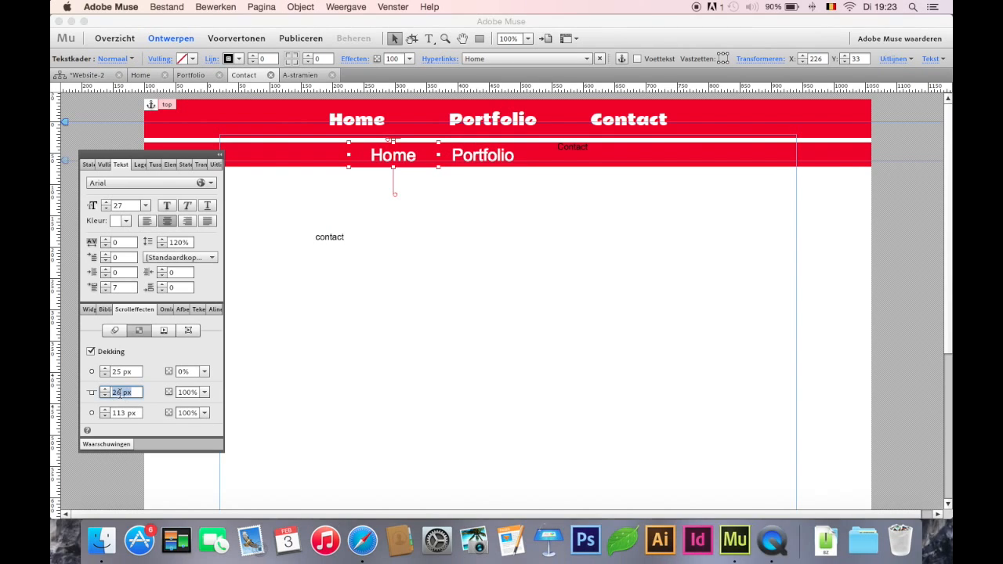
{"action": "type", "text": "25"}
{"action": "key", "text": "Return"}
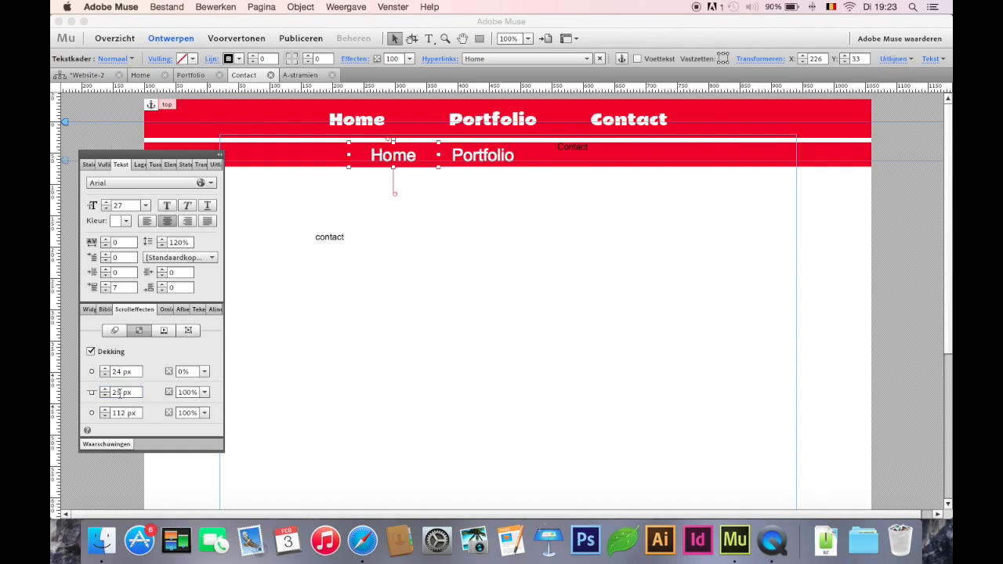
Set the opacity key position of the second menu's Portfolio text to 25 px
{"action": "left_click", "coordinate": [486, 157]}
{"action": "left_click", "coordinate": [118, 392]}
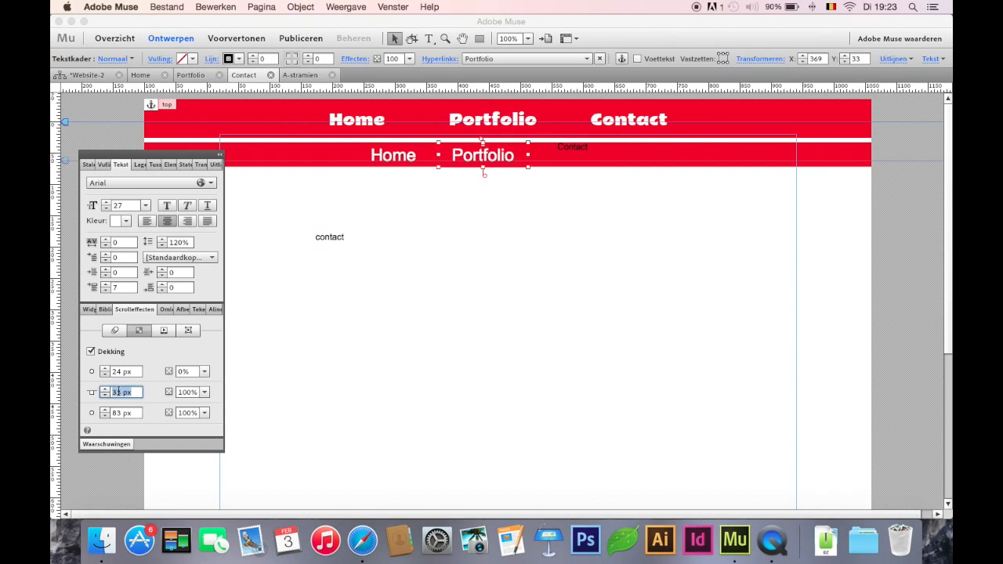
{"action": "type", "text": "25"}
{"action": "key", "text": "Return"}
Set the opacity key position of the second menu's Contact text to 25 px
{"action": "left_click", "coordinate": [571, 153]}
{"action": "left_click", "coordinate": [119, 392]}
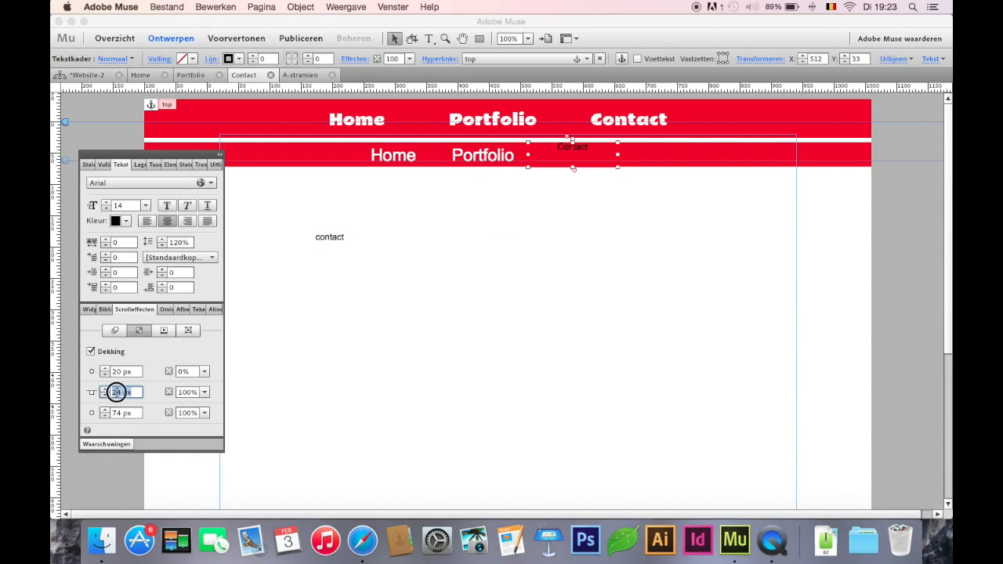
{"action": "type", "text": "26"}
{"action": "key", "text": "Return"}
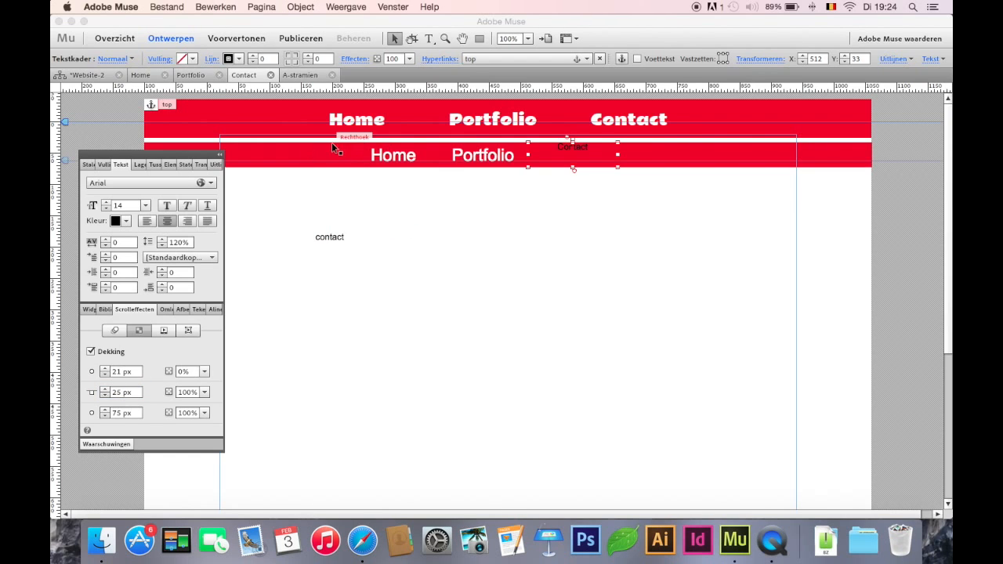
Preview the Contact page and scroll it to check how the second menu fades in, then return to the design
{"action": "left_click", "coordinate": [236, 39]}
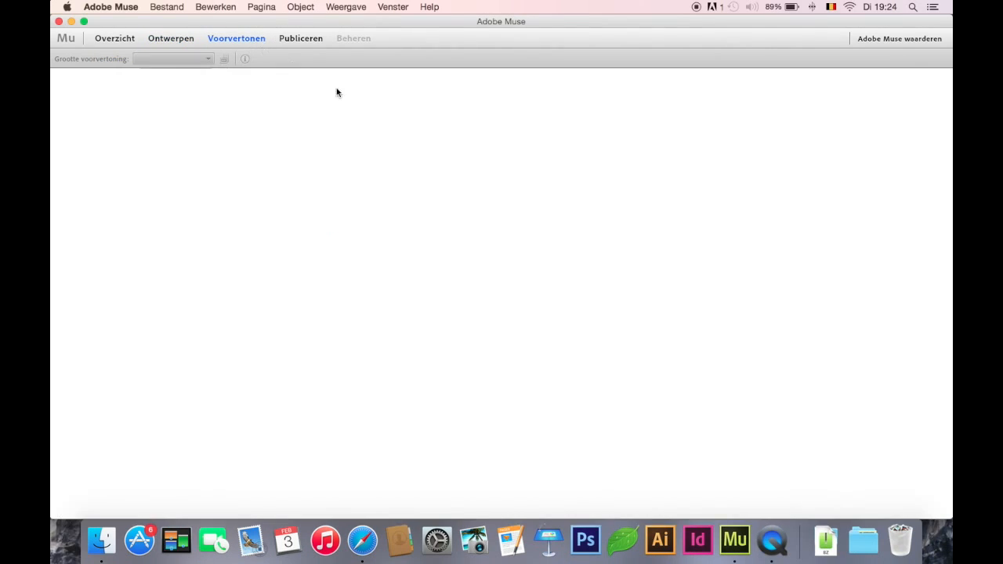
{"action": "mouse_move", "coordinate": [943, 258]}
{"action": "left_mouse_down"}
{"action": "mouse_move", "coordinate": [948, 318]}
{"action": "mouse_move", "coordinate": [943, 252]}
{"action": "left_mouse_up"}
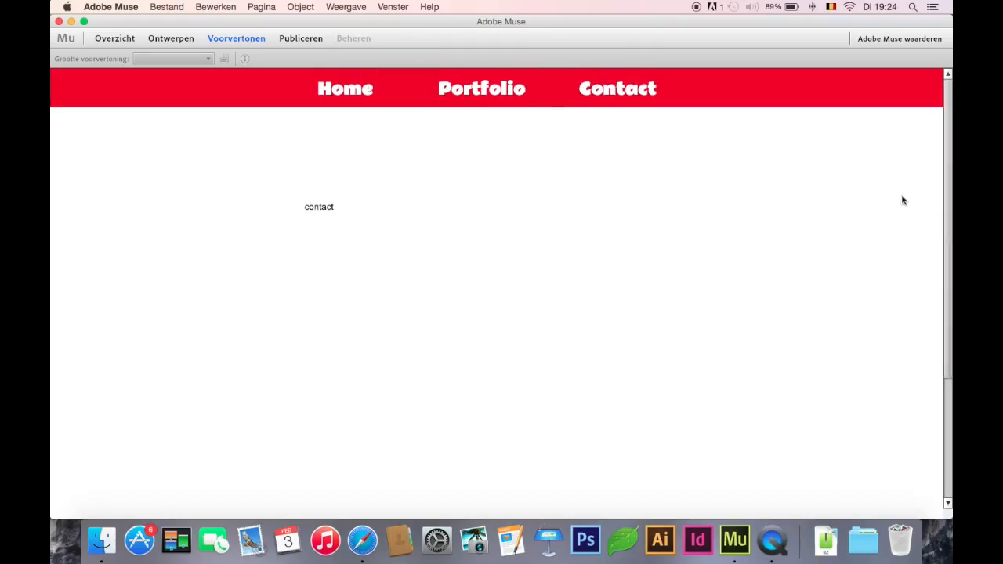
{"action": "left_click", "coordinate": [166, 39]}
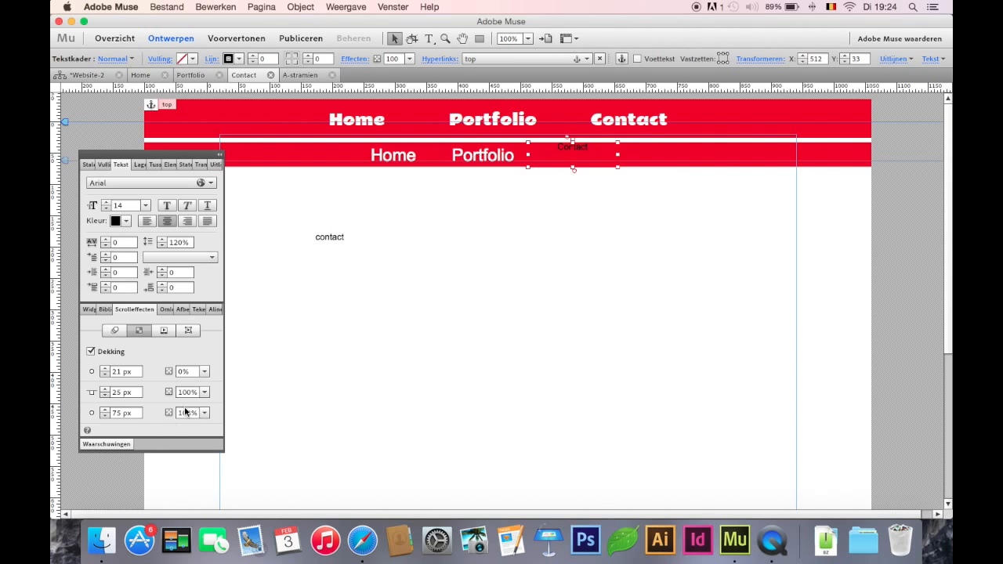
Set the starting opacity position of the second menu's Contact text to 16 px
{"action": "left_click", "coordinate": [117, 373]}
{"action": "type", "text": "16"}
{"action": "key", "text": "Return"}
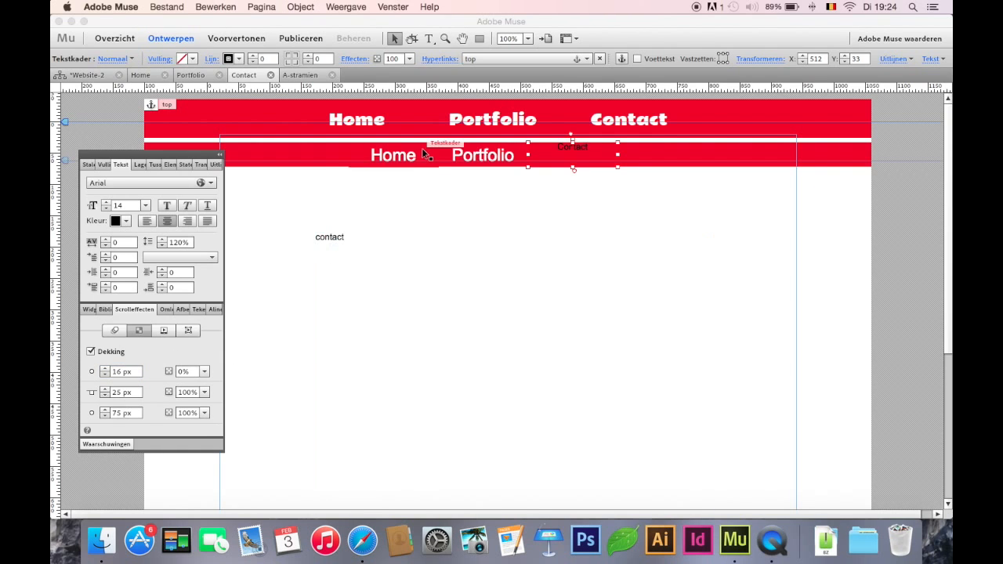
Enable scroll motion on the second red bar with key position 25 px, vertical initial motion 1 x and final motion 0 x
{"action": "left_click", "coordinate": [326, 154]}
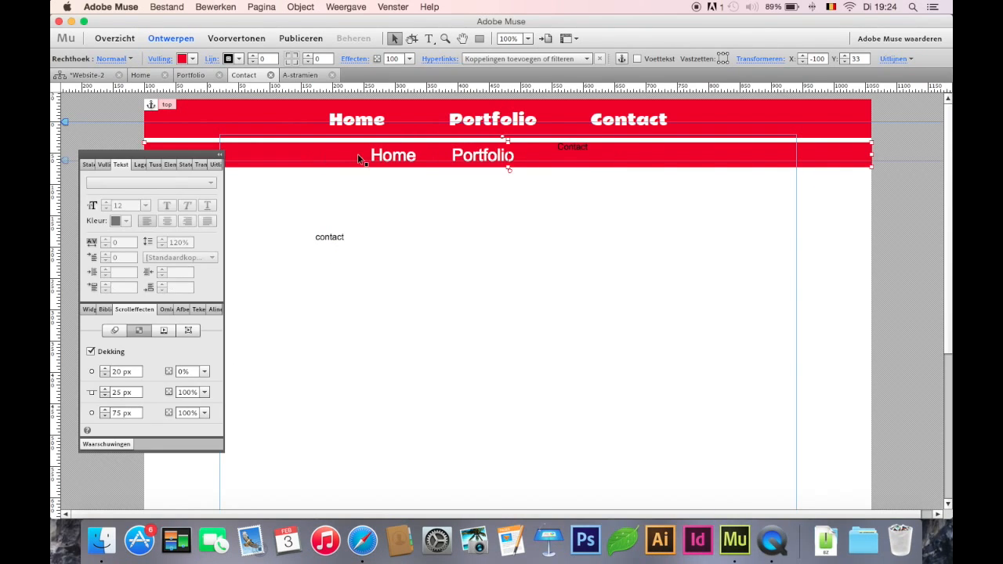
{"action": "left_click", "coordinate": [115, 330]}
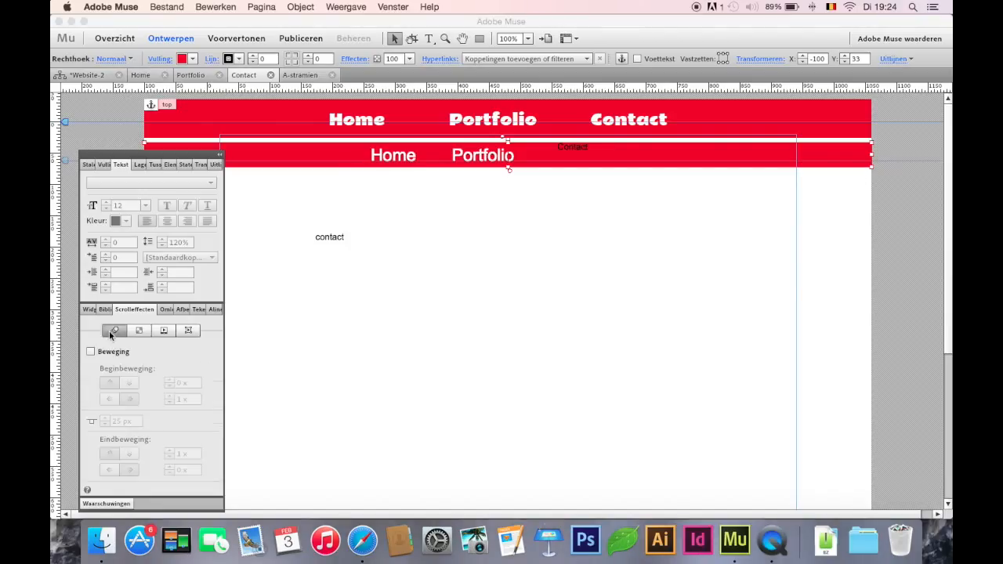
{"action": "left_click", "coordinate": [91, 352]}
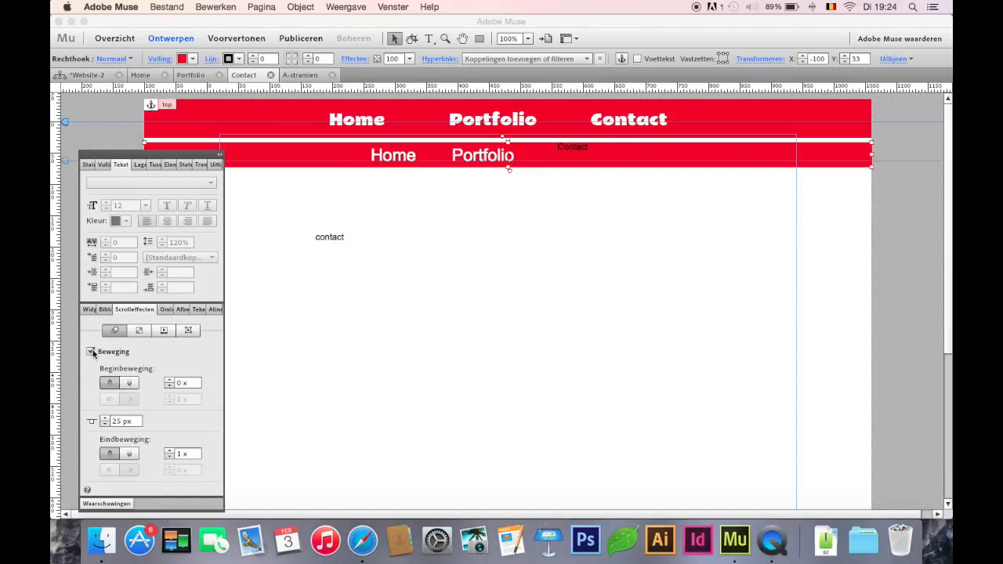
{"action": "double_click", "coordinate": [116, 421]}
{"action": "key", "text": "Return"}
{"action": "double_click", "coordinate": [118, 421]}
{"action": "type", "text": "25"}
{"action": "key", "text": "Return"}
{"action": "double_click", "coordinate": [179, 383]}
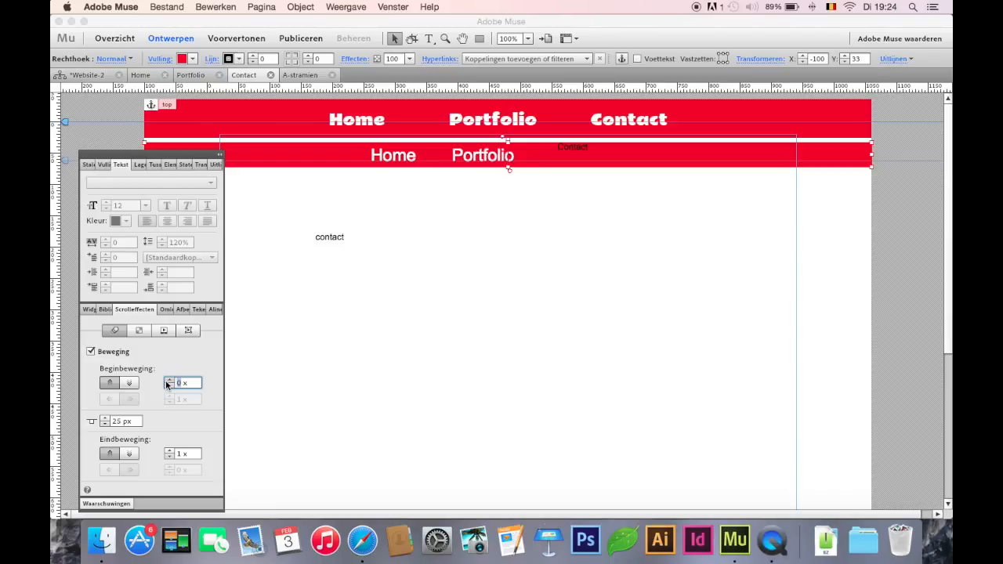
{"action": "left_click", "coordinate": [181, 454]}
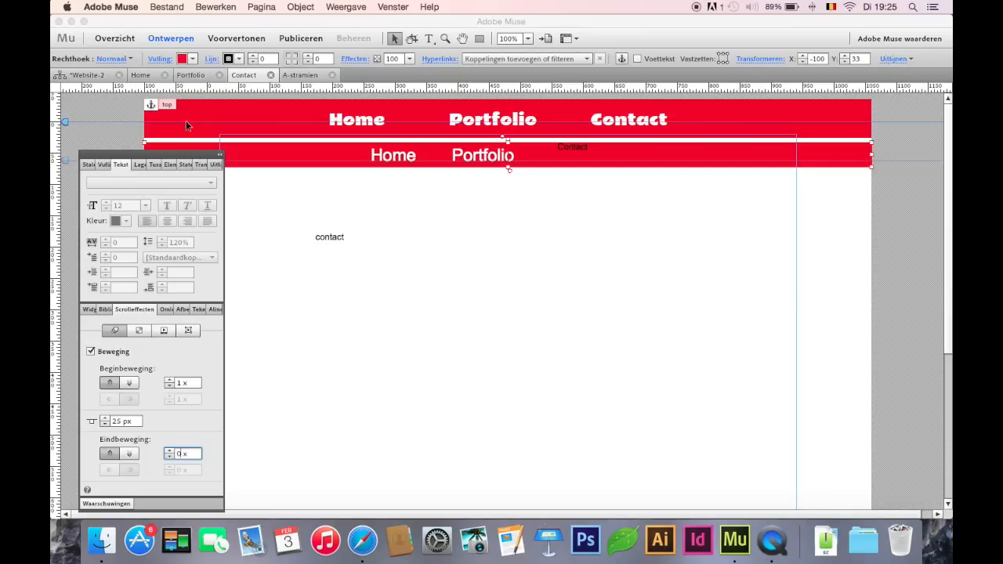
Preview the page and scroll it to check the second bar's motion, then return to the design
{"action": "left_click", "coordinate": [231, 38]}
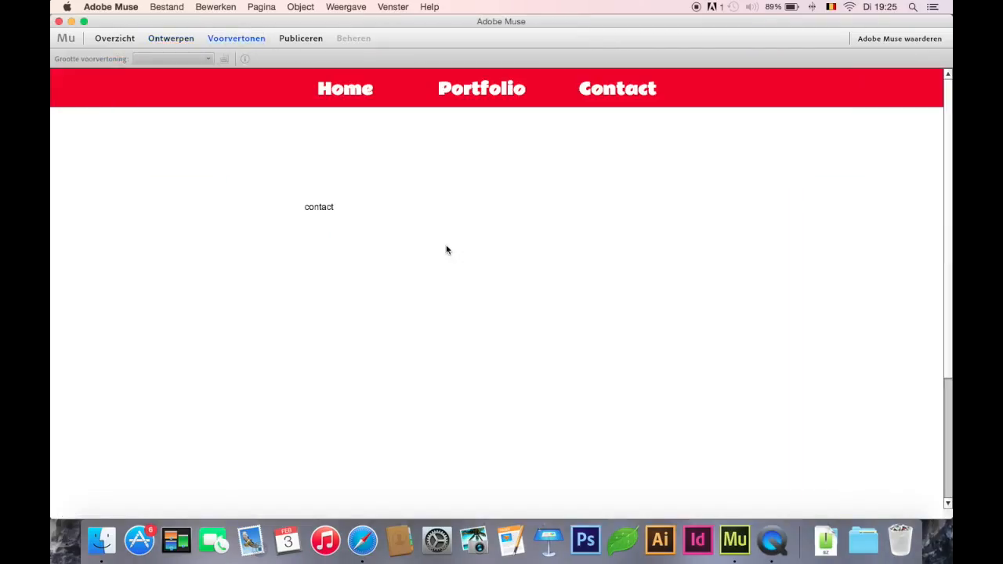
{"action": "mouse_move", "coordinate": [947, 161]}
{"action": "left_mouse_down"}
{"action": "mouse_move", "coordinate": [946, 230]}
{"action": "mouse_move", "coordinate": [946, 152]}
{"action": "left_mouse_up"}
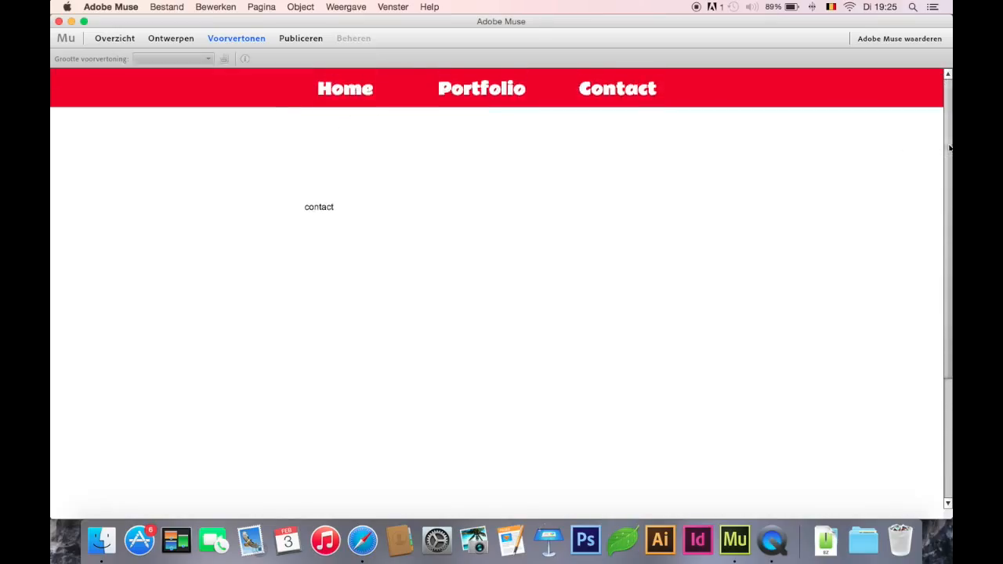
{"action": "left_click", "coordinate": [178, 36]}
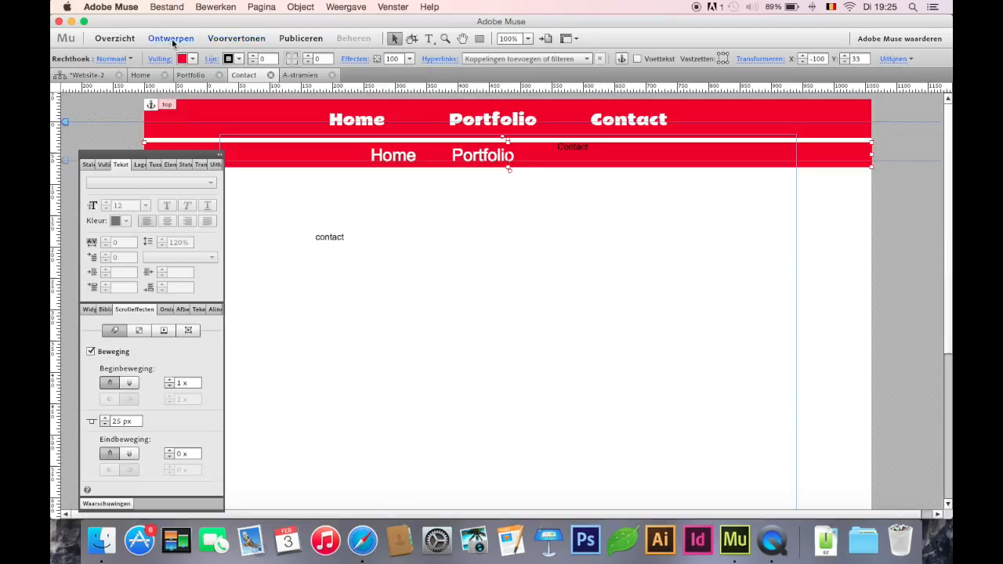
Set the scroll motion key position of the second red bar to 33 px
{"action": "left_click", "coordinate": [120, 422]}
{"action": "type", "text": "25"}
{"action": "key", "text": "Return"}
{"action": "type", "text": "0"}
{"action": "key", "text": "Return"}
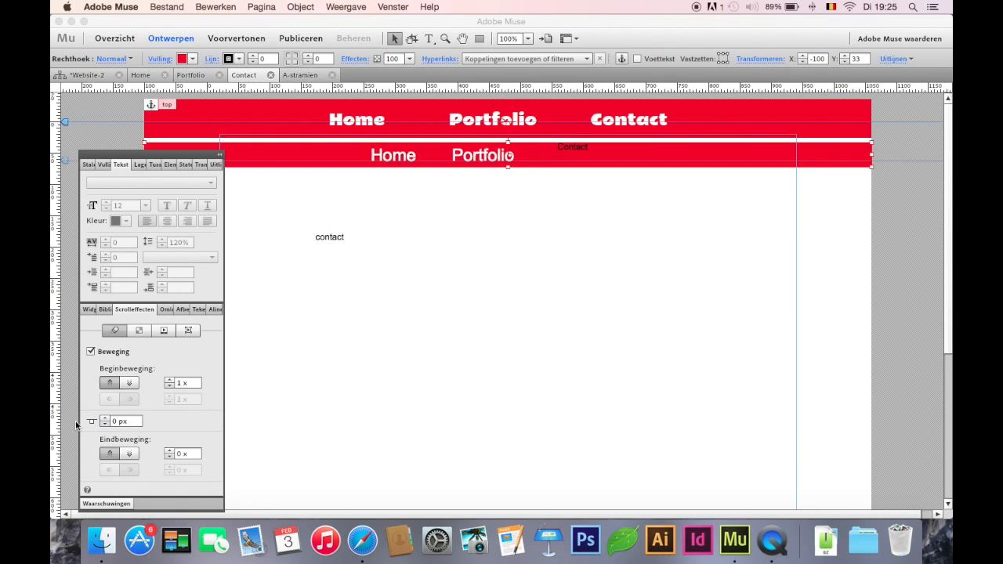
{"action": "left_click", "coordinate": [511, 142]}
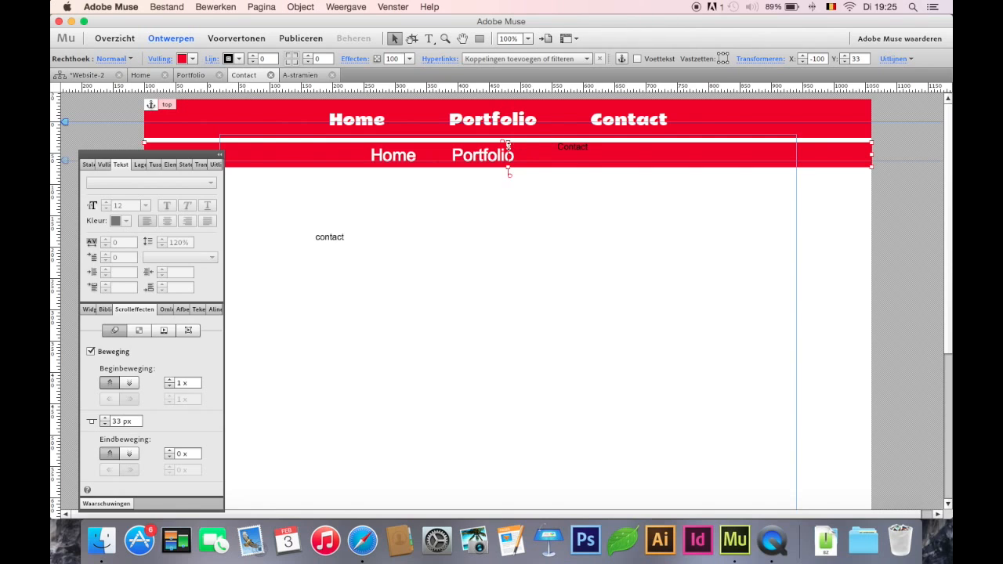
{"action": "mouse_move", "coordinate": [511, 146]}
{"action": "left_mouse_down"}
{"action": "mouse_move", "coordinate": [506, 135]}
{"action": "mouse_move", "coordinate": [508, 152]}
{"action": "left_mouse_up"}
Enable scroll motion on the second menu's Home, Portfolio and Contact texts, with initial motion 1 x vertically and 0 x horizontally
{"action": "left_click", "coordinate": [421, 157]}
{"action": "left_click", "coordinate": [486, 156], "text": "shift"}
{"action": "left_click", "coordinate": [577, 153], "text": "shift"}
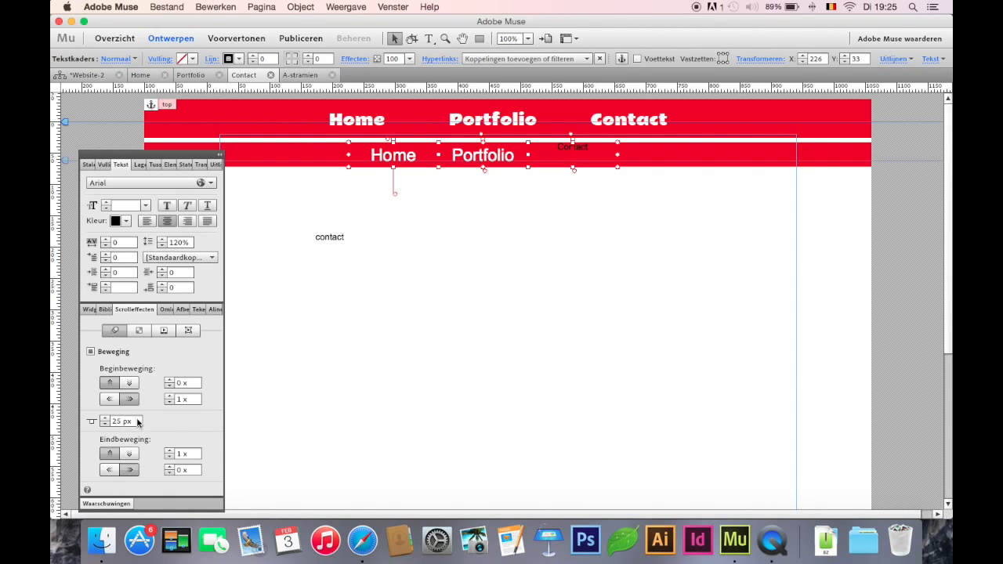
{"action": "left_click", "coordinate": [91, 353]}
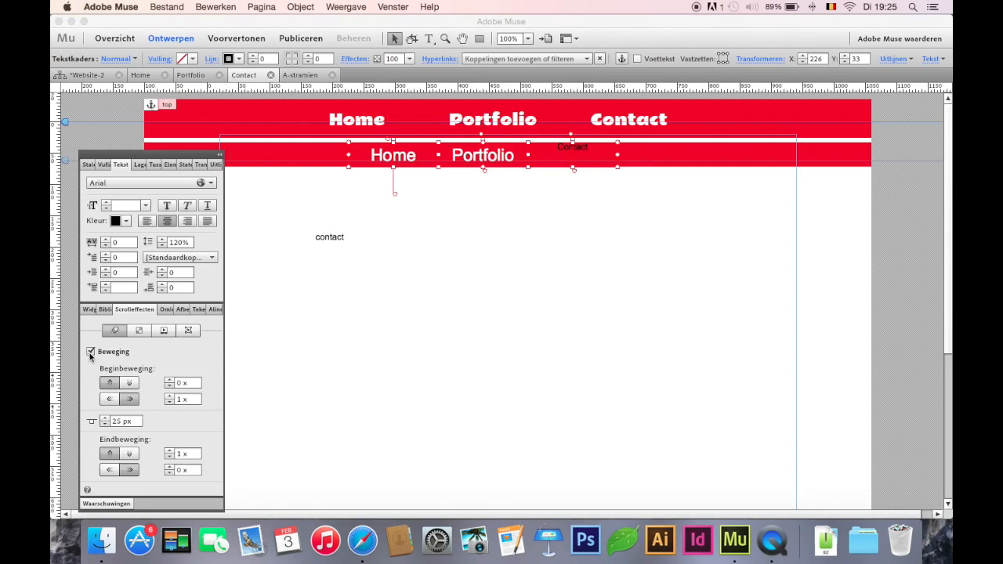
{"action": "left_click", "coordinate": [182, 383]}
{"action": "type", "text": "1"}
{"action": "left_click", "coordinate": [193, 398]}
{"action": "type", "text": "0"}
Set the three menu texts' vertical final motion to 0 x and their motion key position to 33 px
{"action": "left_click", "coordinate": [194, 421]}
{"action": "left_click", "coordinate": [184, 454]}
{"action": "type", "text": "0"}
{"action": "left_click", "coordinate": [119, 422]}
{"action": "type", "text": "33"}
{"action": "key", "text": "Return"}
Preview the page and scroll it to check the motion of the whole second menu, then return to the design
{"action": "left_click", "coordinate": [224, 38]}
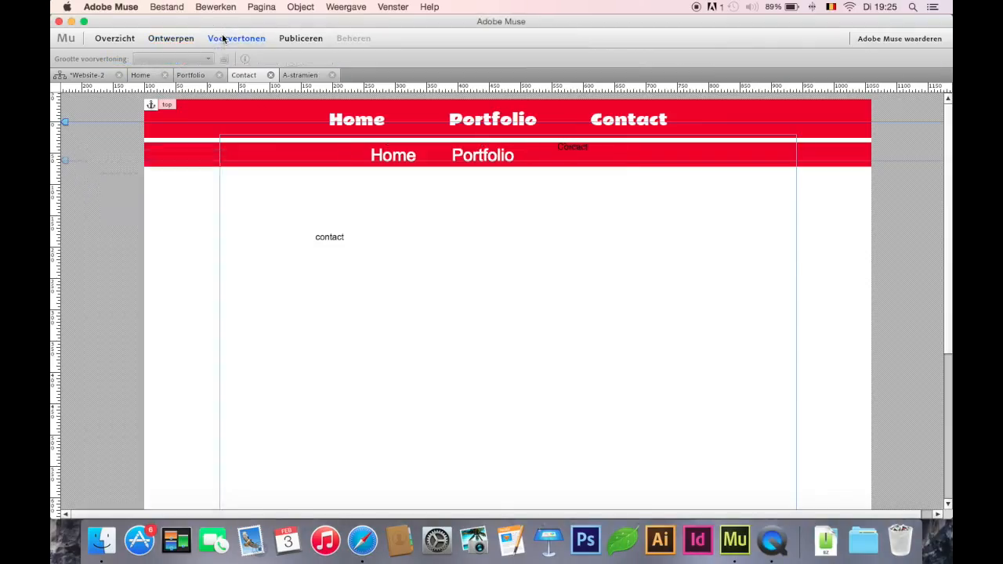
{"action": "mouse_move", "coordinate": [946, 157]}
{"action": "left_mouse_down"}
{"action": "mouse_move", "coordinate": [947, 217]}
{"action": "mouse_move", "coordinate": [948, 141]}
{"action": "left_mouse_up"}
{"action": "left_click", "coordinate": [171, 37]}
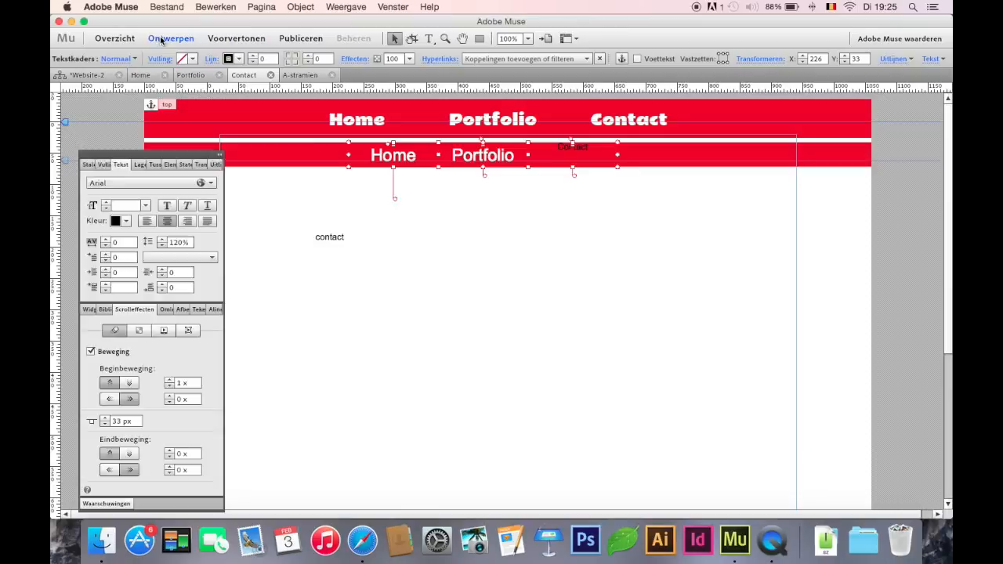
Collapse the floating panels and move the second bar with its three texts up over the header to Y -14
{"action": "left_click", "coordinate": [282, 197]}
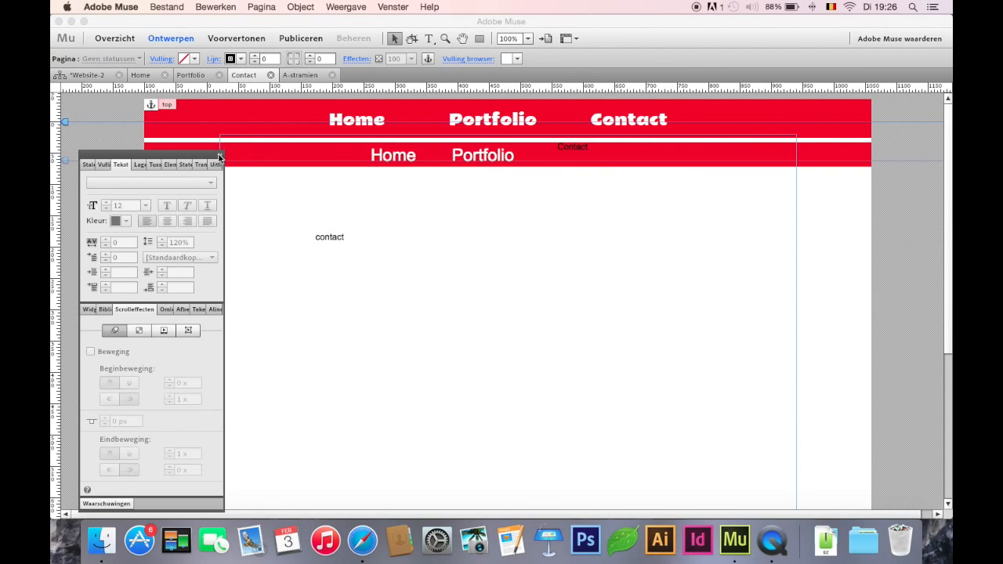
{"action": "left_click", "coordinate": [218, 154]}
{"action": "left_click_drag", "start_coordinate": [141, 181], "coordinate": [820, 135]}
{"action": "key", "text": "shift+Down"}
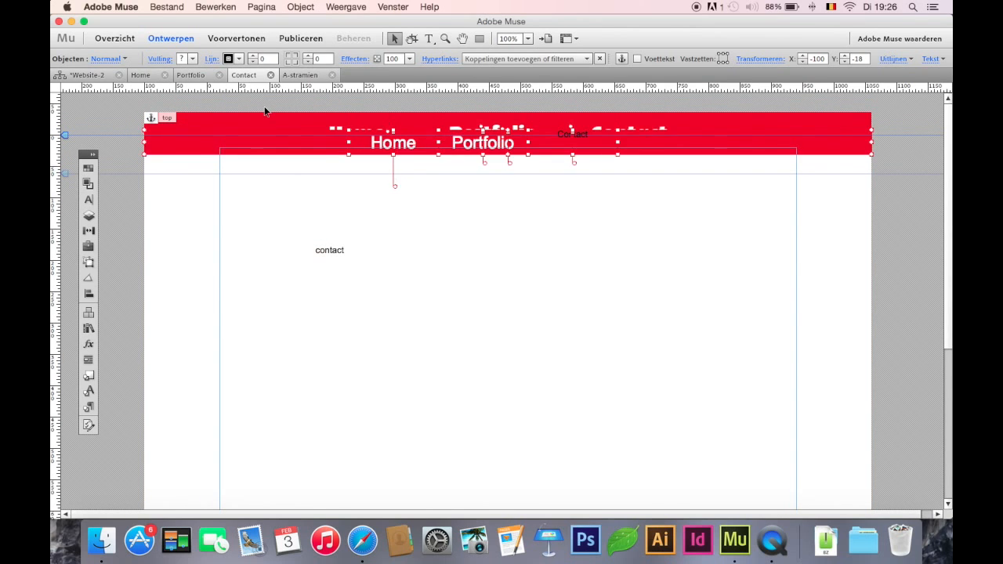
{"action": "key", "text": "Up"}
{"action": "key", "text": "Up"}
{"action": "key", "text": "Up"}
{"action": "key", "text": "Up"}
{"action": "key", "text": "Up"}
{"action": "key", "text": "Up"}
{"action": "key", "text": "Up"}
{"action": "key", "text": "Up"}
{"action": "key", "text": "Up"}
{"action": "key", "text": "Up"}
{"action": "key", "text": "Up"}
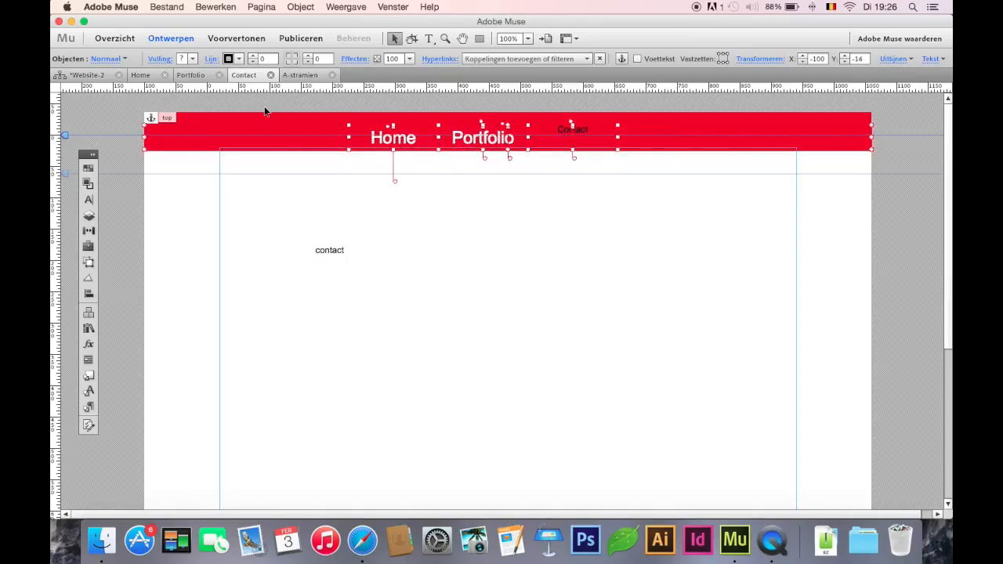
{"action": "key", "text": "Down"}
{"action": "key", "text": "Down"}
{"action": "key", "text": "Down"}
{"action": "key", "text": "Down"}
{"action": "key", "text": "Down"}
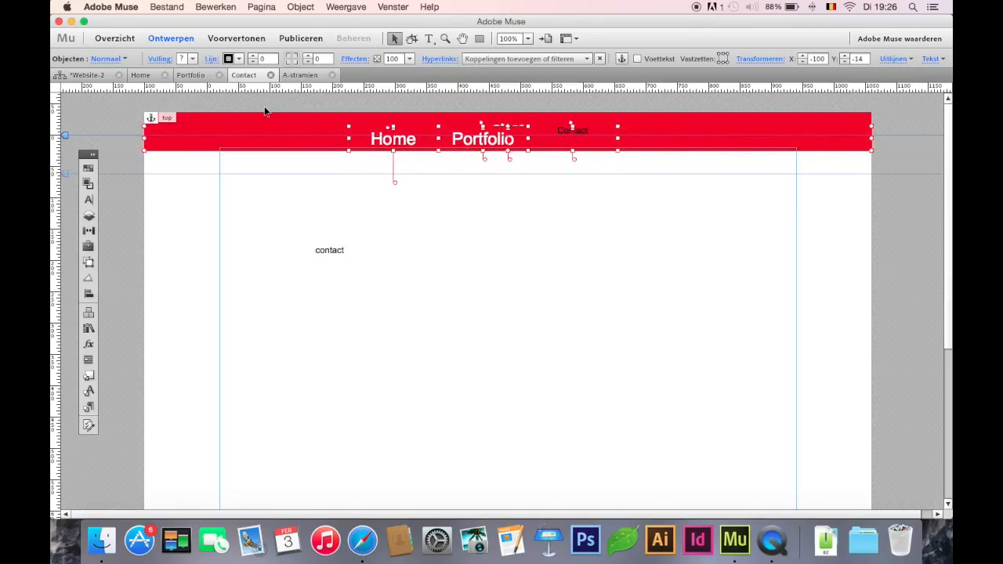
Preview the page with the repositioned second menu and scroll it to check the transition from the header, then return to the design
{"action": "left_click", "coordinate": [246, 37]}
{"action": "left_click", "coordinate": [236, 38]}
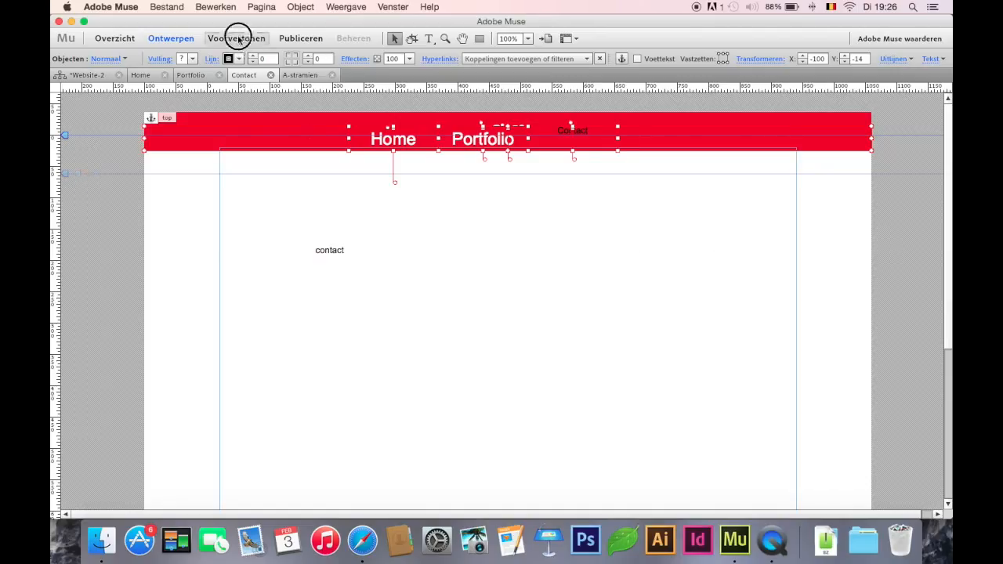
{"action": "mouse_move", "coordinate": [948, 170]}
{"action": "left_mouse_down"}
{"action": "mouse_move", "coordinate": [947, 181]}
{"action": "mouse_move", "coordinate": [943, 168]}
{"action": "left_mouse_up"}
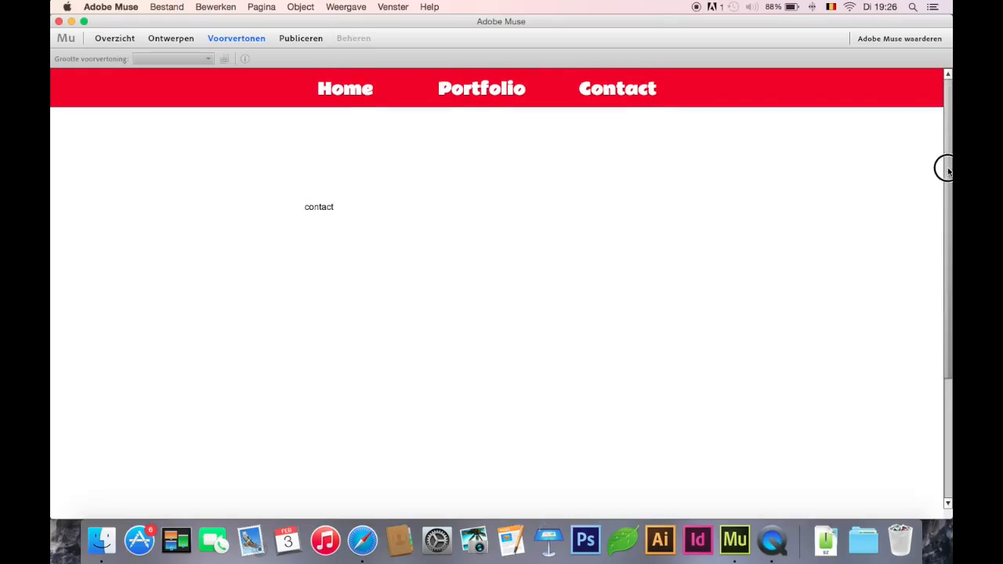
{"action": "left_click", "coordinate": [171, 38]}
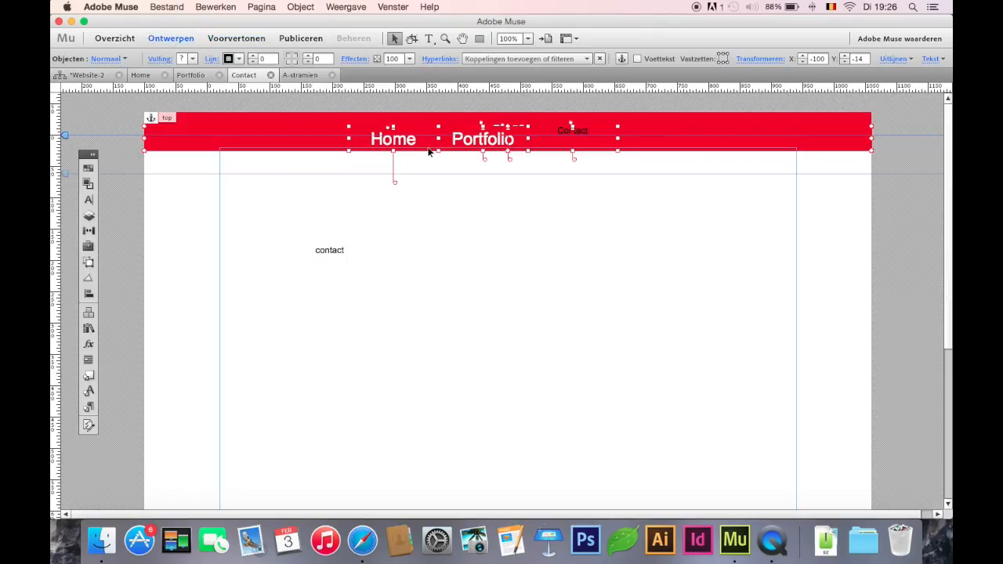
{"action": "left_click", "coordinate": [236, 38]}
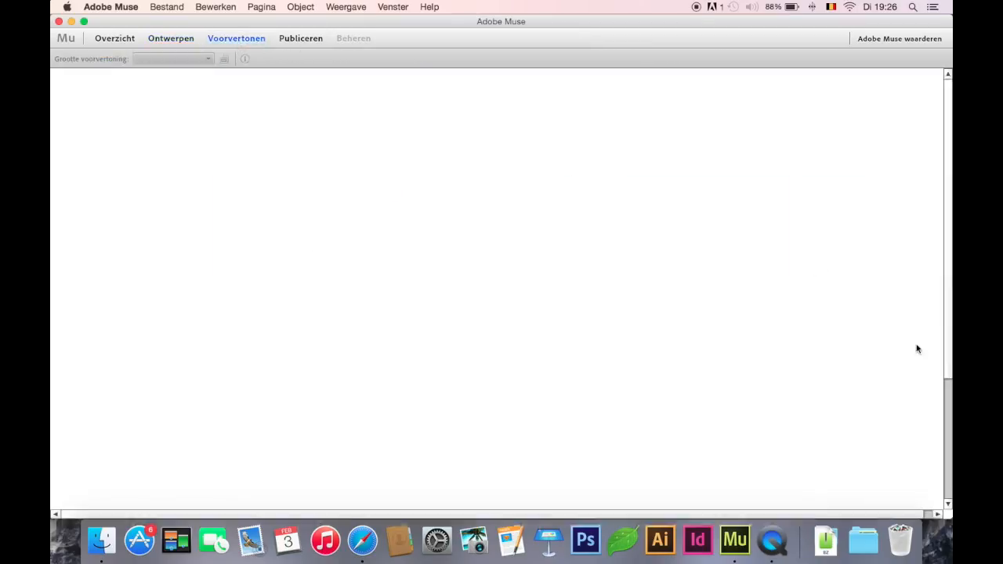
{"action": "left_click_drag", "start_coordinate": [944, 206], "coordinate": [946, 95]}
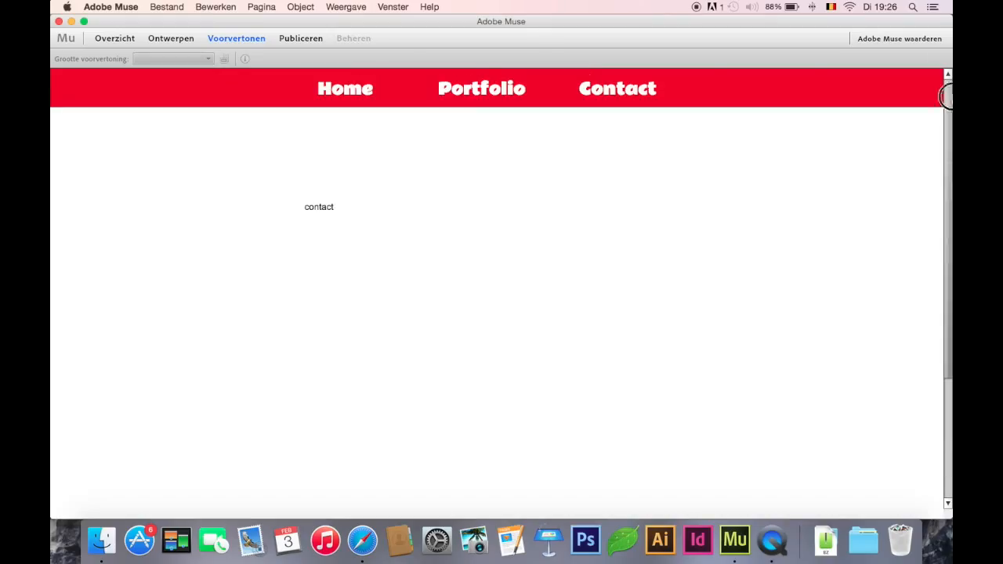
{"action": "left_click", "coordinate": [169, 40]}
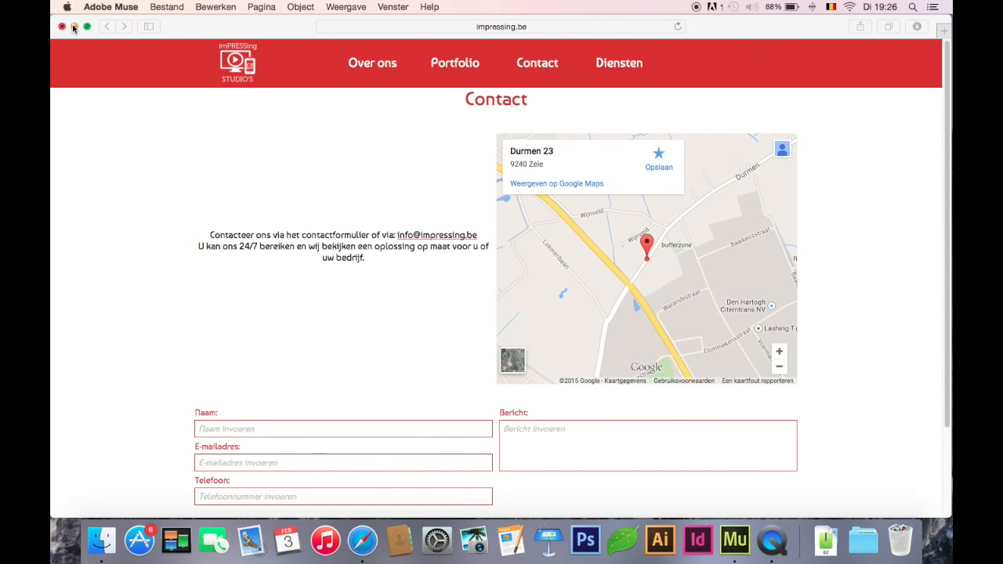
Minimize the browser window showing the impressing.be Contact page
{"action": "left_click", "coordinate": [73, 27]}
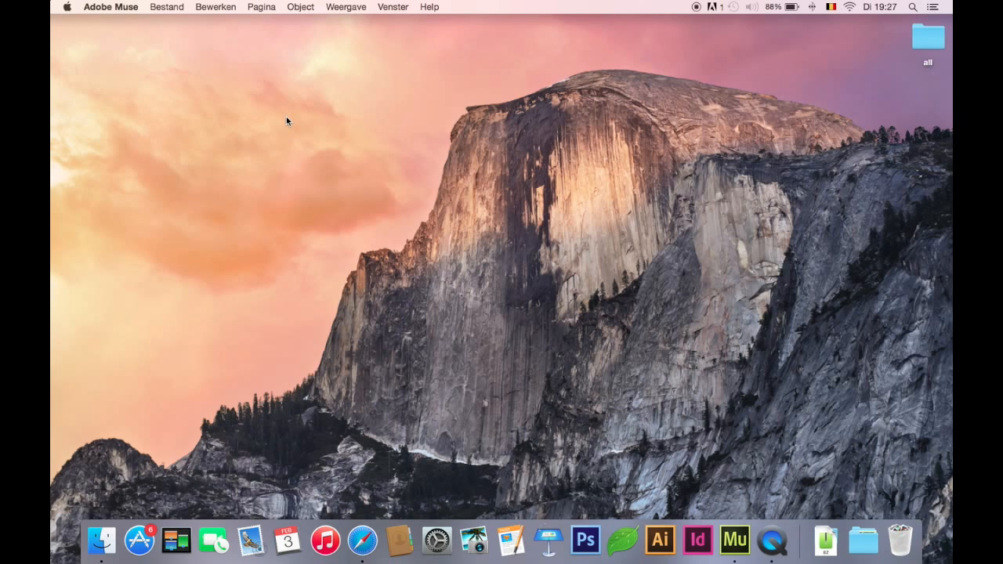
{"action": "left_click", "coordinate": [259, 86]}
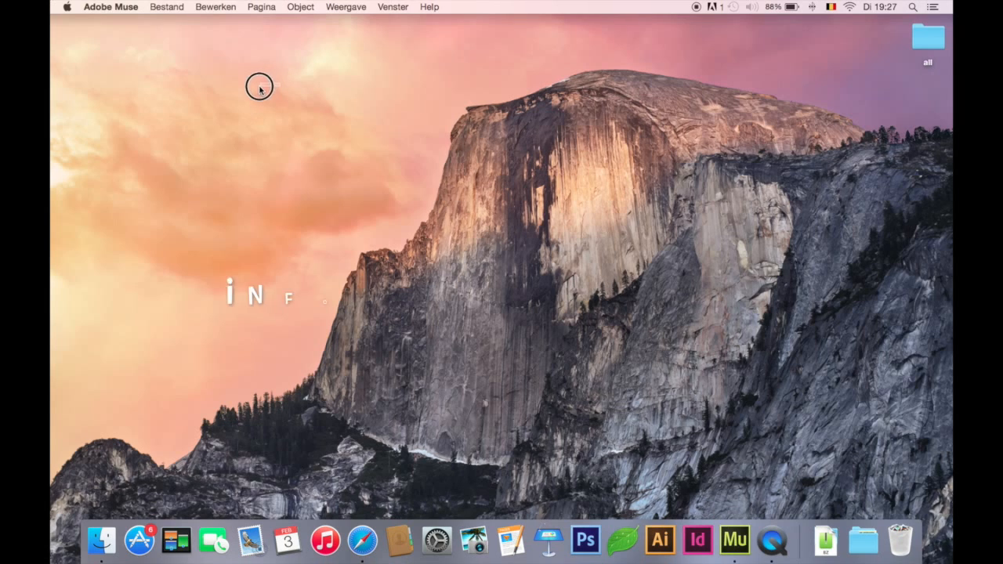